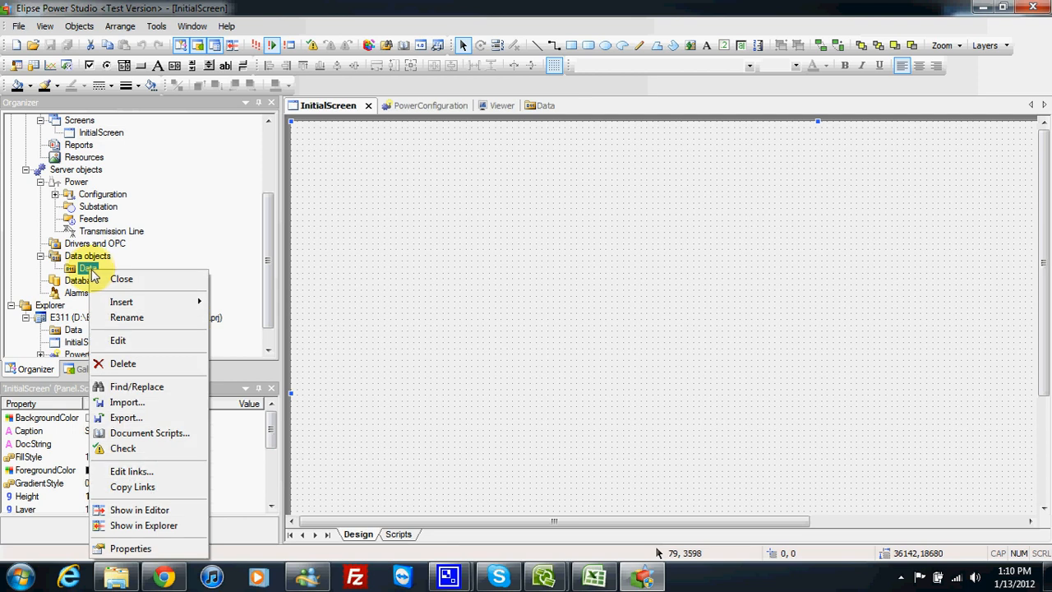
# Insert a demo tag into the Data server.
pyautogui.moveTo(131, 301)
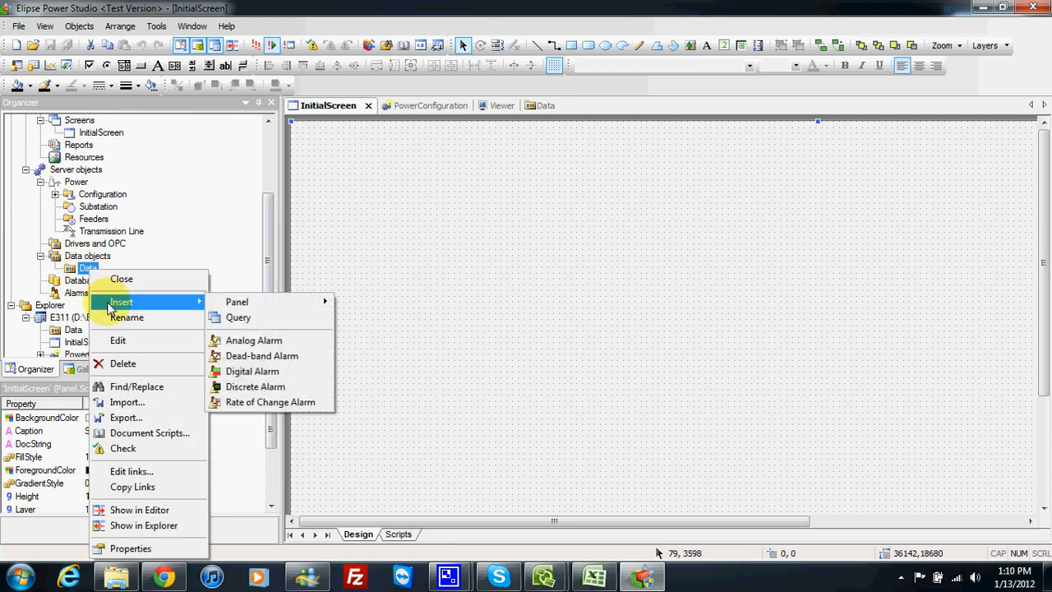
pyautogui.moveTo(263, 310)
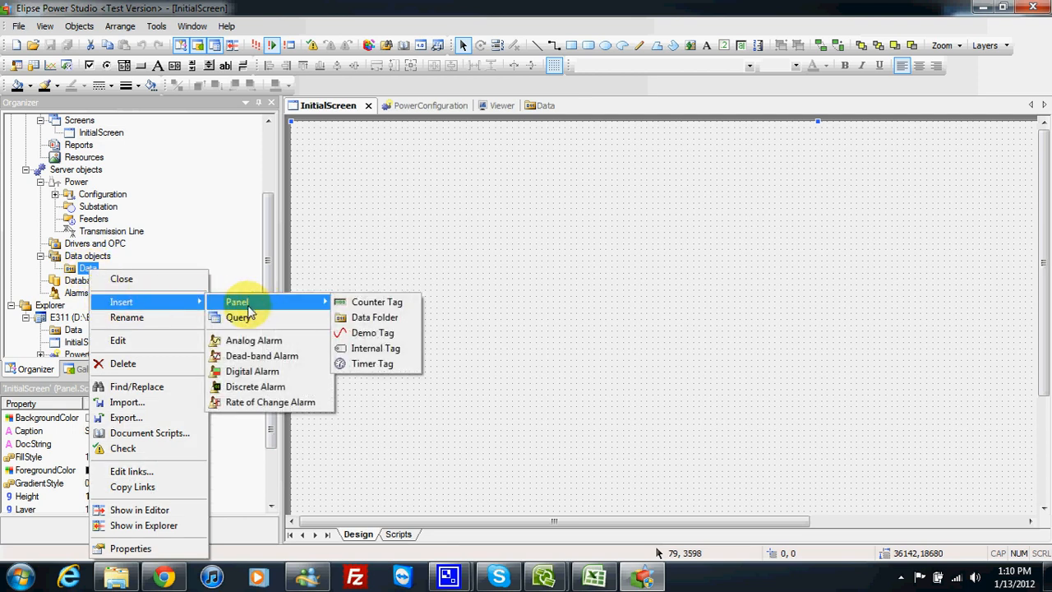
pyautogui.click(364, 335)
pyautogui.click(498, 317)
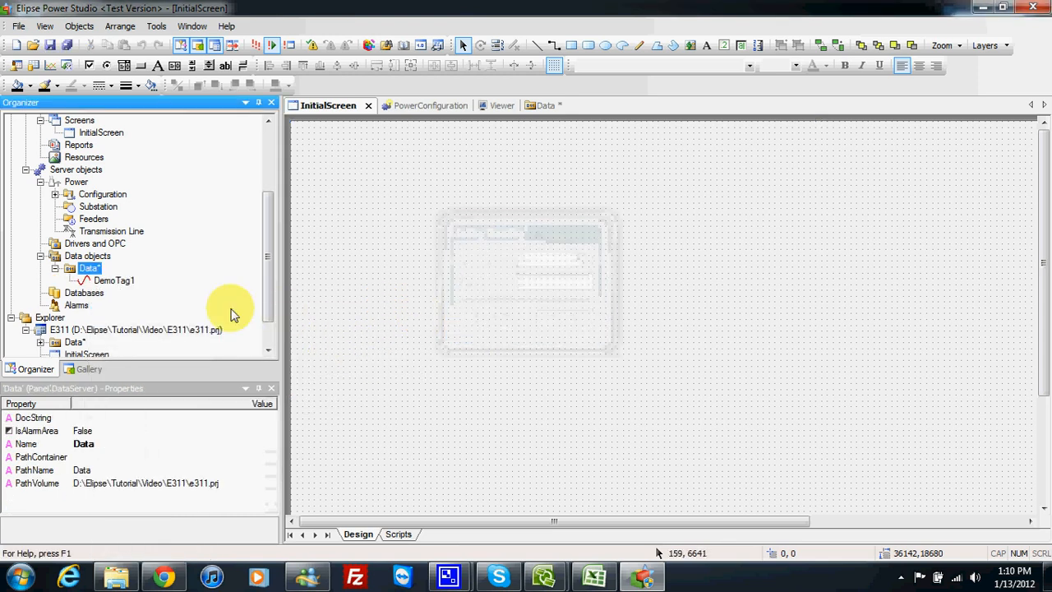
# Insert two internal tags into the Data server, setting Quantity to 2.
pyautogui.rightClick(88, 269)
pyautogui.moveTo(125, 303)
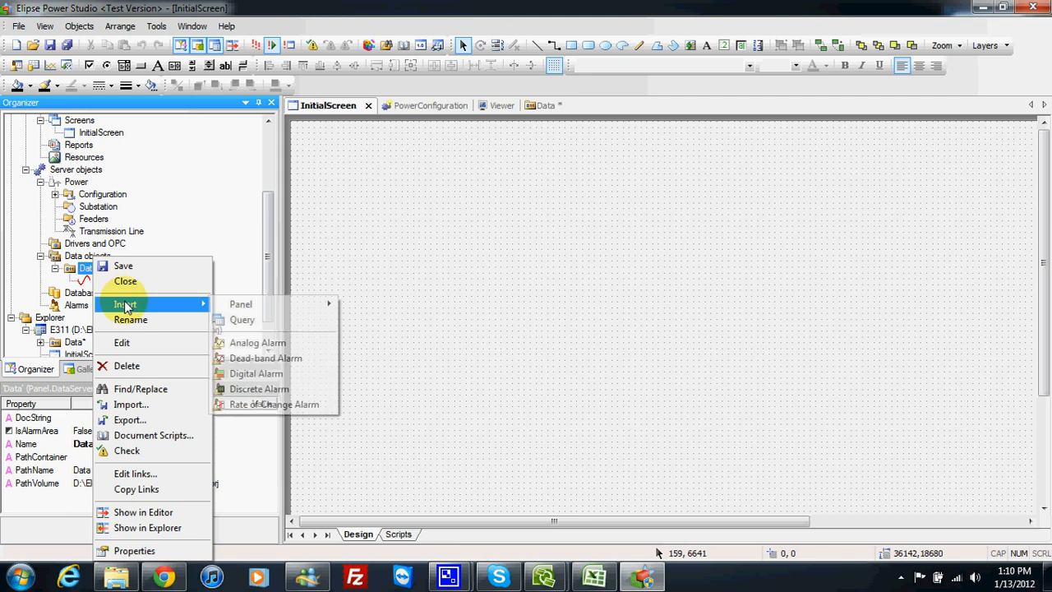
pyautogui.moveTo(241, 306)
pyautogui.click(369, 351)
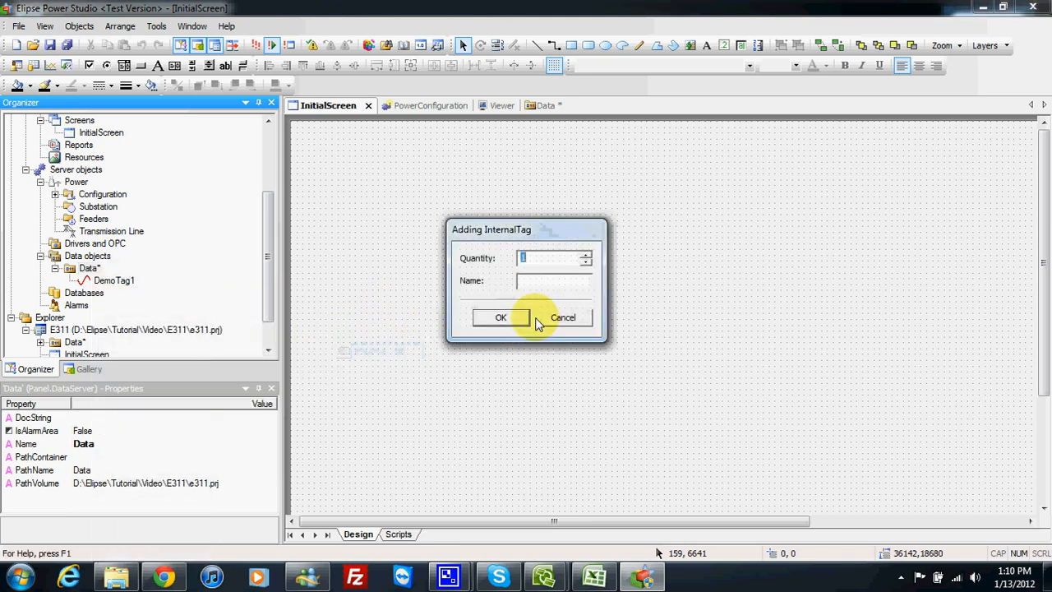
pyautogui.click(586, 257)
pyautogui.click(491, 317)
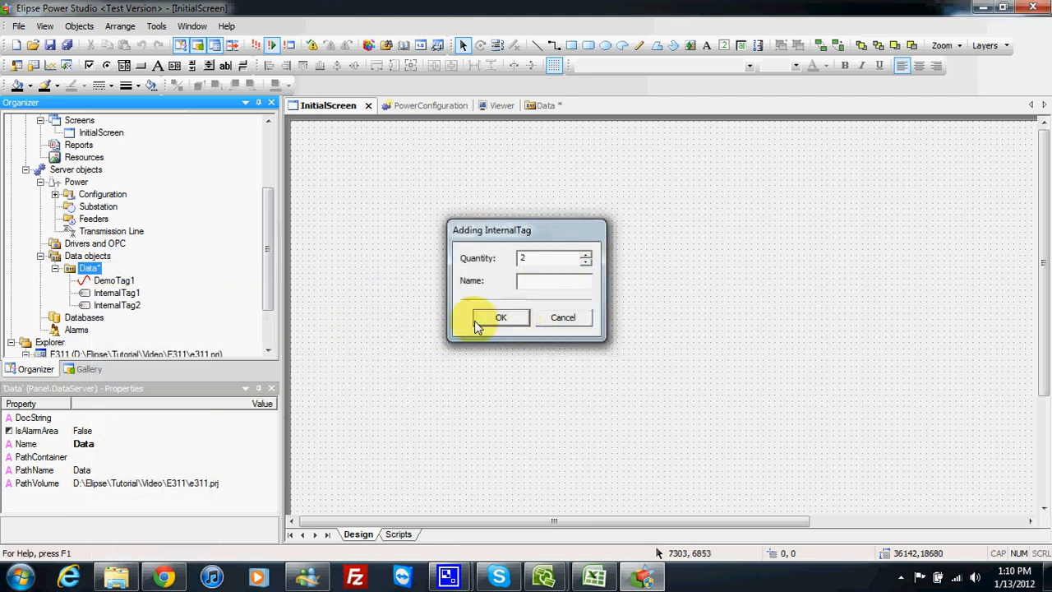
pyautogui.moveTo(267, 273); pyautogui.dragTo(267, 293)
# Set InternalTag1's value type to Integer.
pyautogui.click(115, 219)
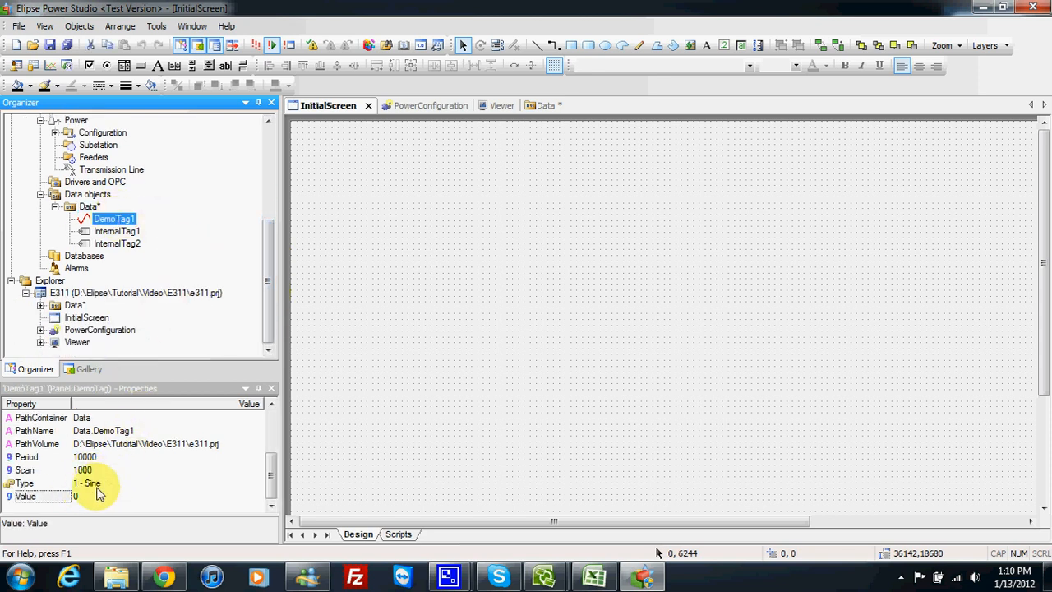
pyautogui.click(126, 234)
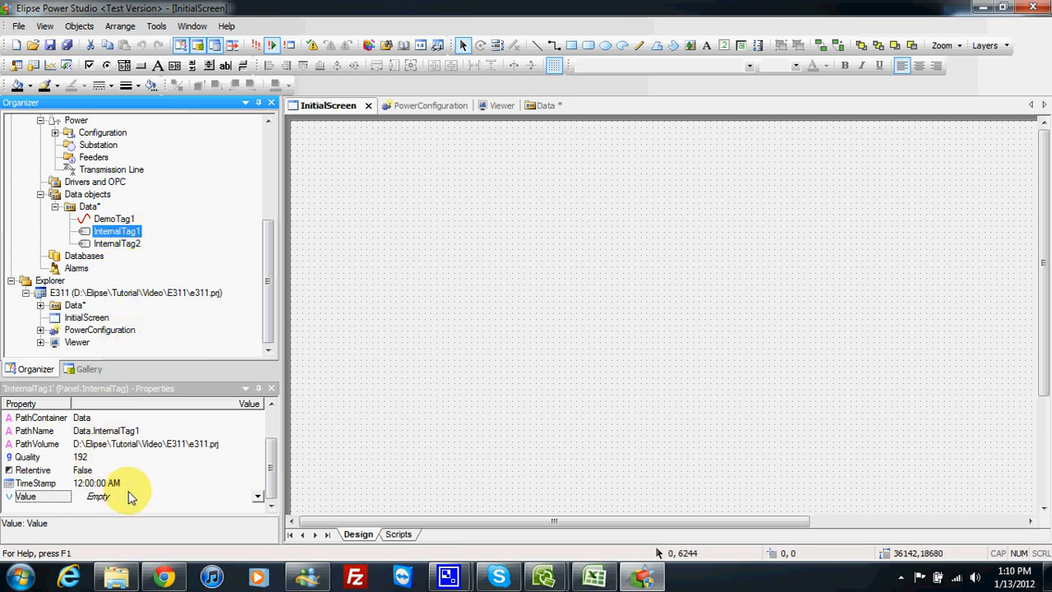
pyautogui.click(257, 497)
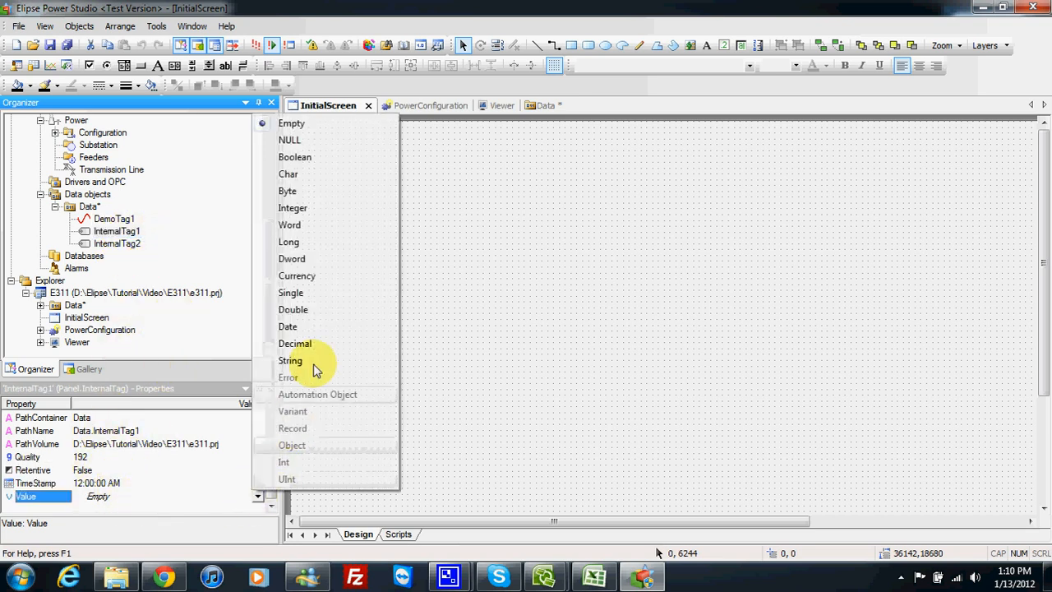
pyautogui.click(304, 210)
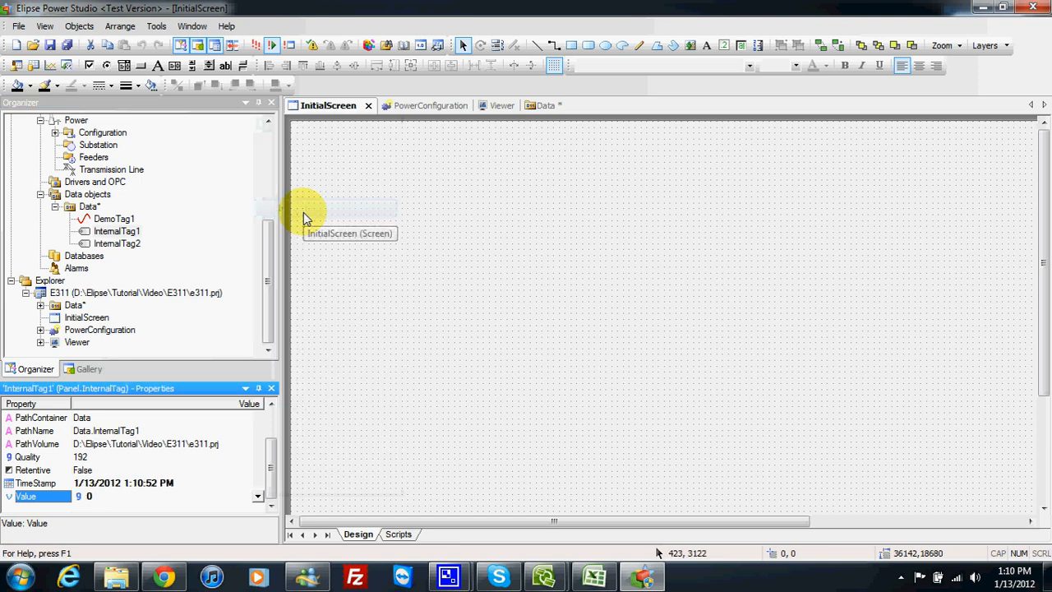
# Set InternalTag2's value type to Boolean and save the project.
pyautogui.click(123, 244)
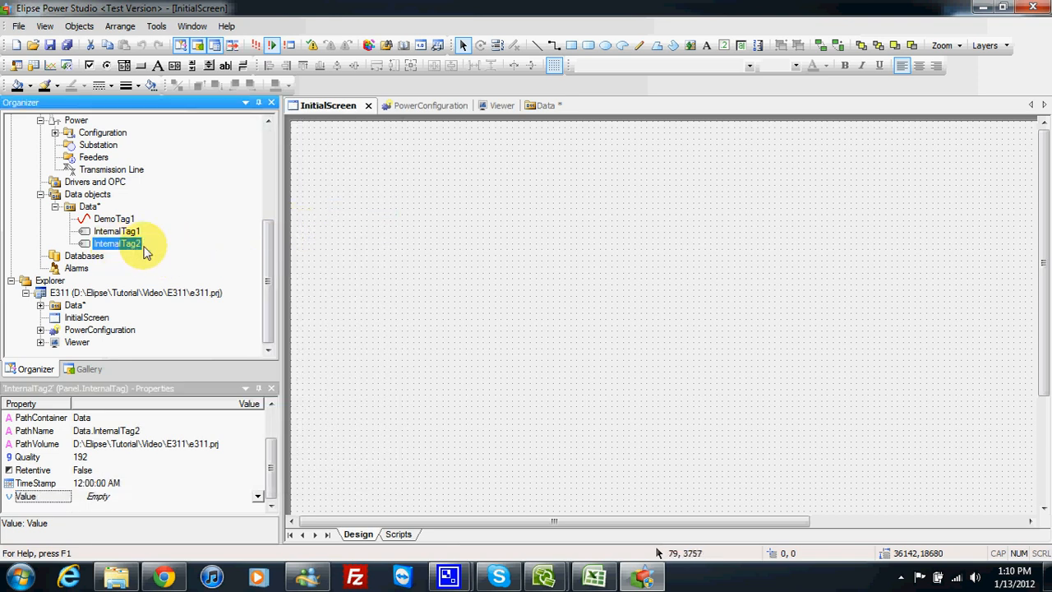
pyautogui.click(257, 497)
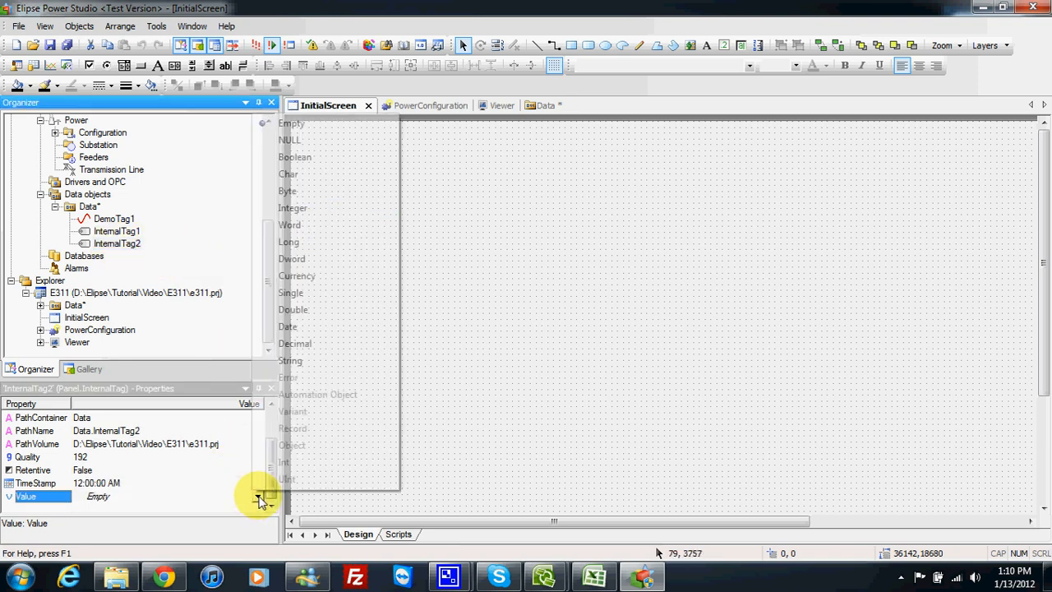
pyautogui.click(306, 159)
pyautogui.click(49, 45)
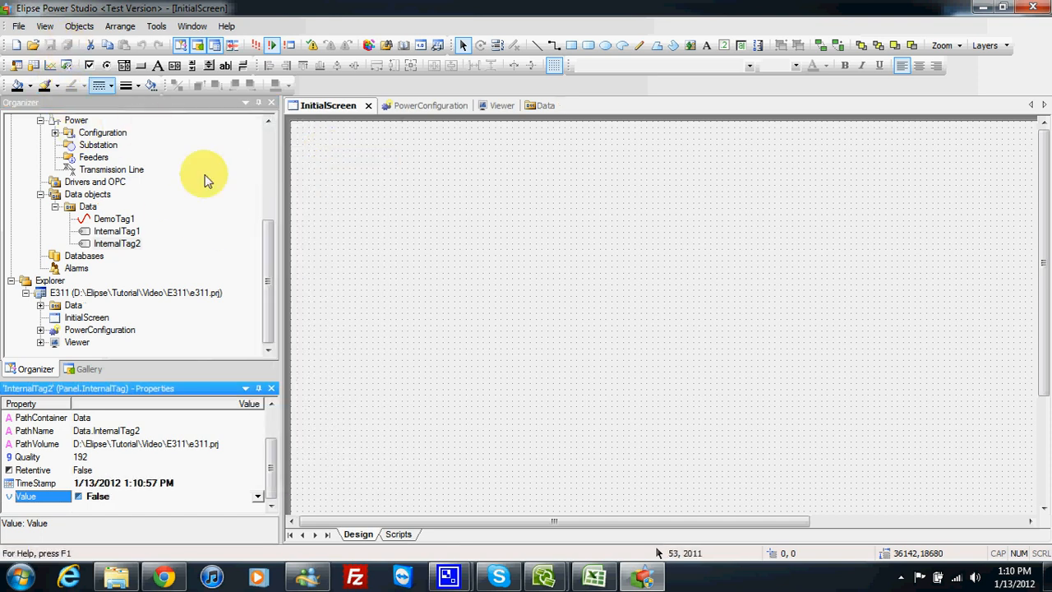
pyautogui.click(124, 222)
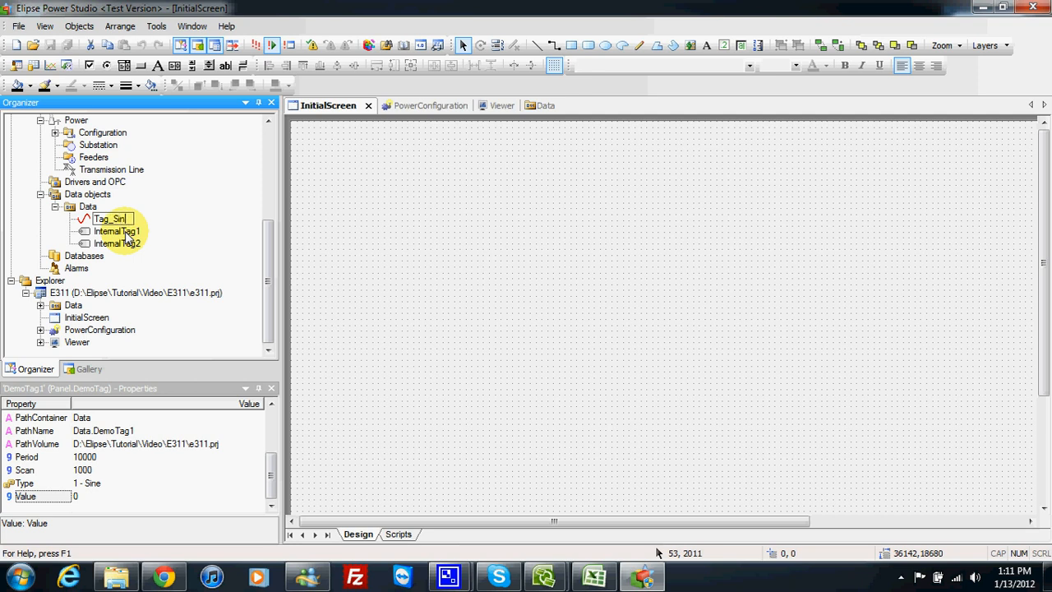
# Rename DemoTag1 to Tag_Sinus, correcting the name from Tag_Sin.
pyautogui.click(125, 234)
pyautogui.click(145, 246)
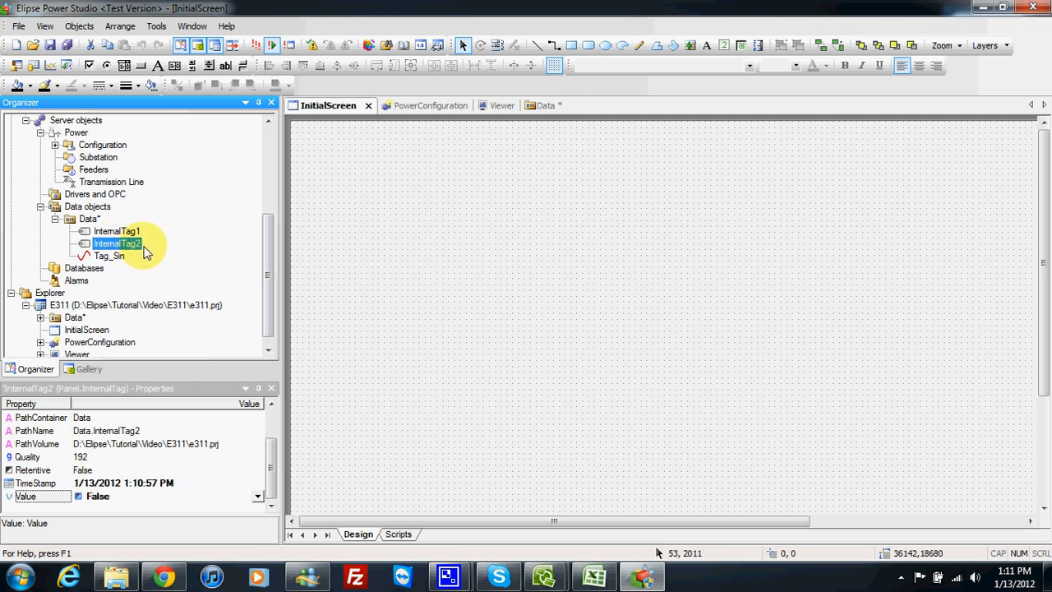
pyautogui.click(131, 255)
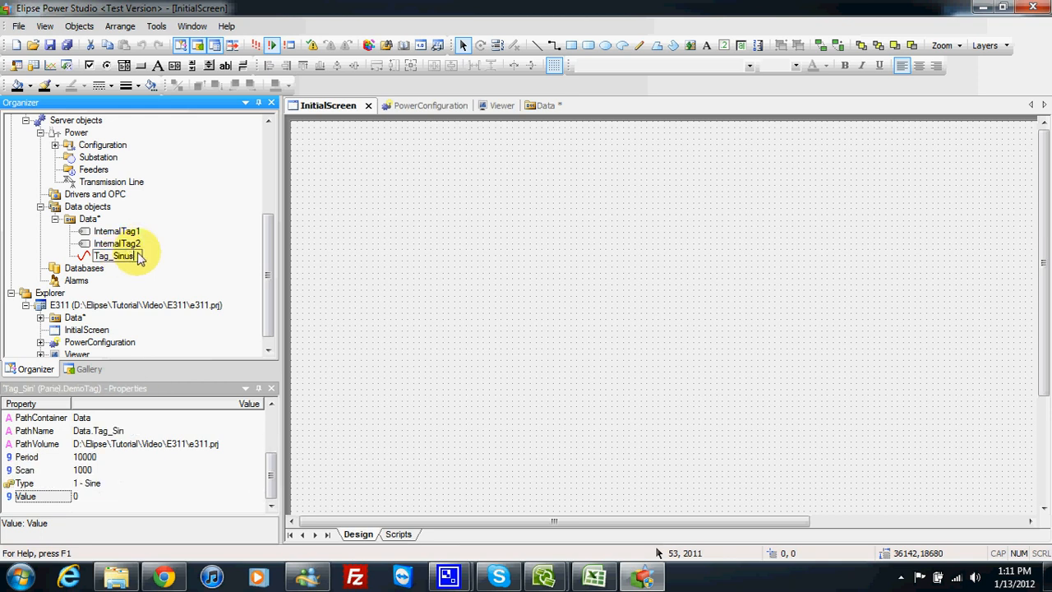
pyautogui.click(124, 231)
# Rename the internal tags to Tag_Integer and Tag_Boolean, open the Data editor, and save all.
pyautogui.click(125, 231)
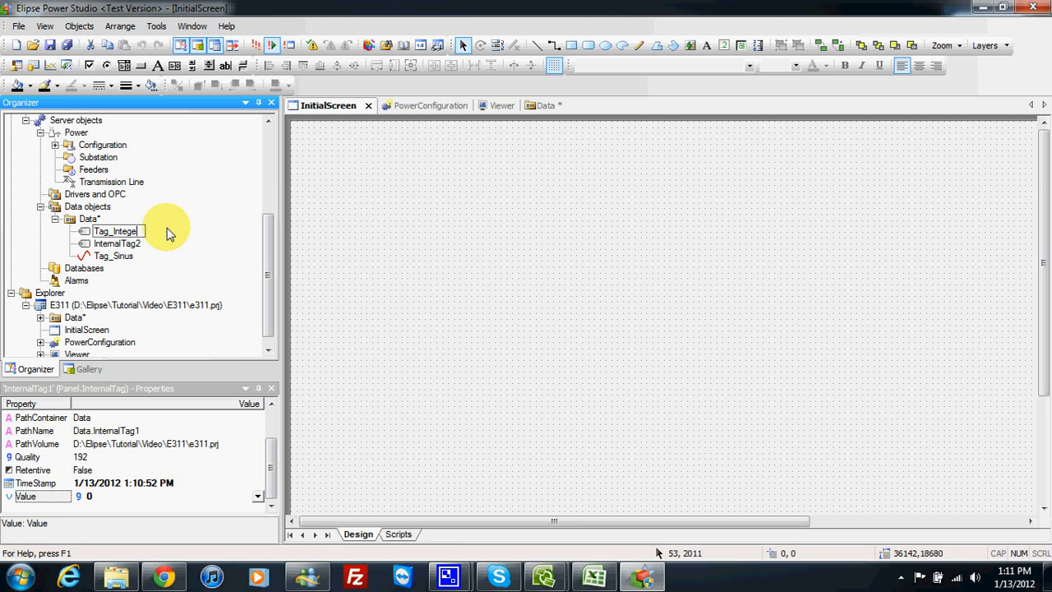
pyautogui.press('Return')
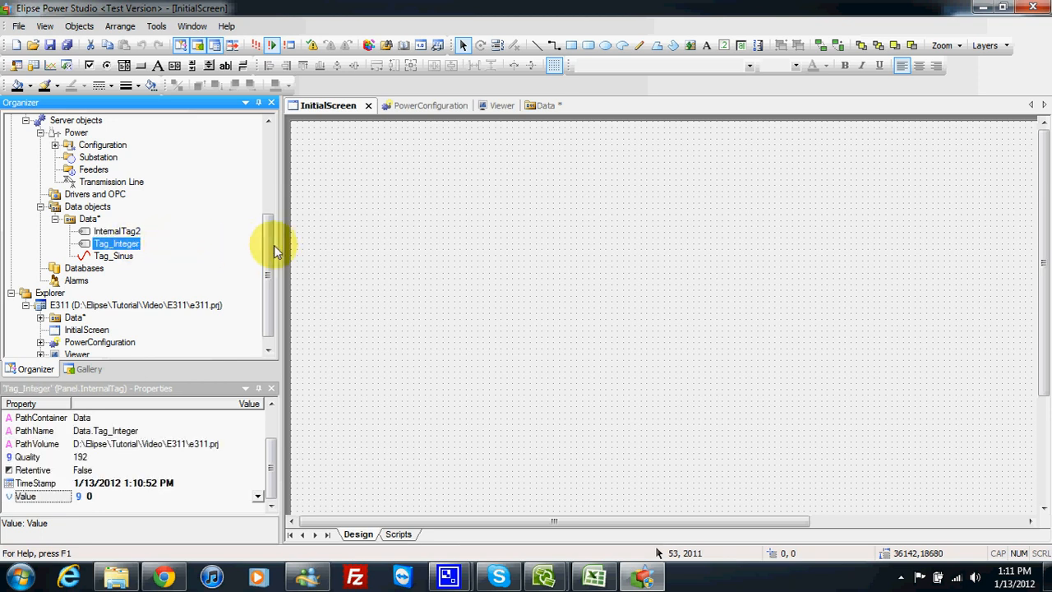
pyautogui.doubleClick(134, 233)
pyautogui.click(134, 233)
pyautogui.write('Tag')
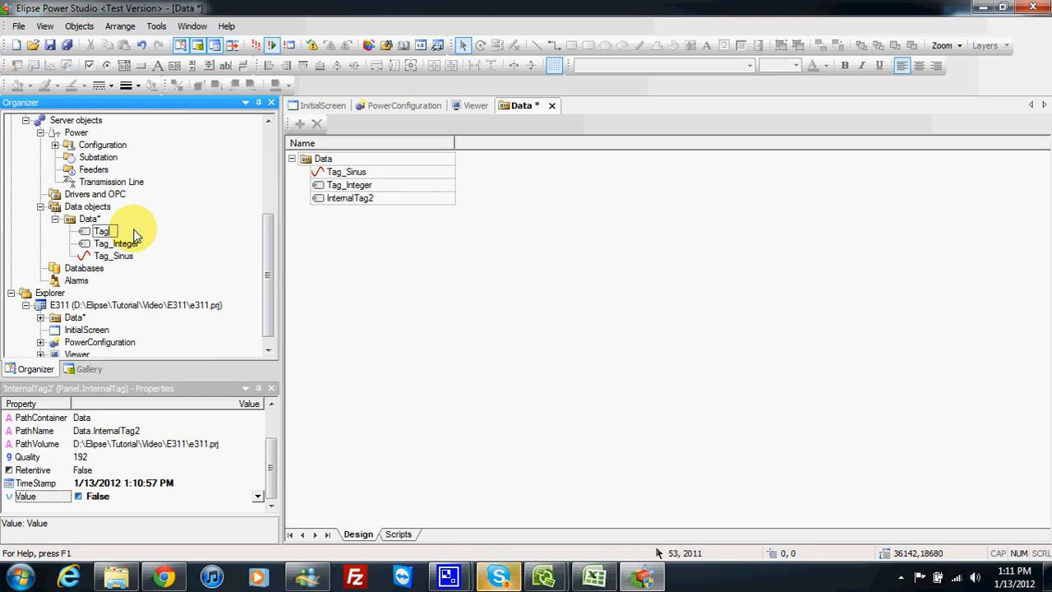
pyautogui.write('_Boolean')
pyautogui.press('Return')
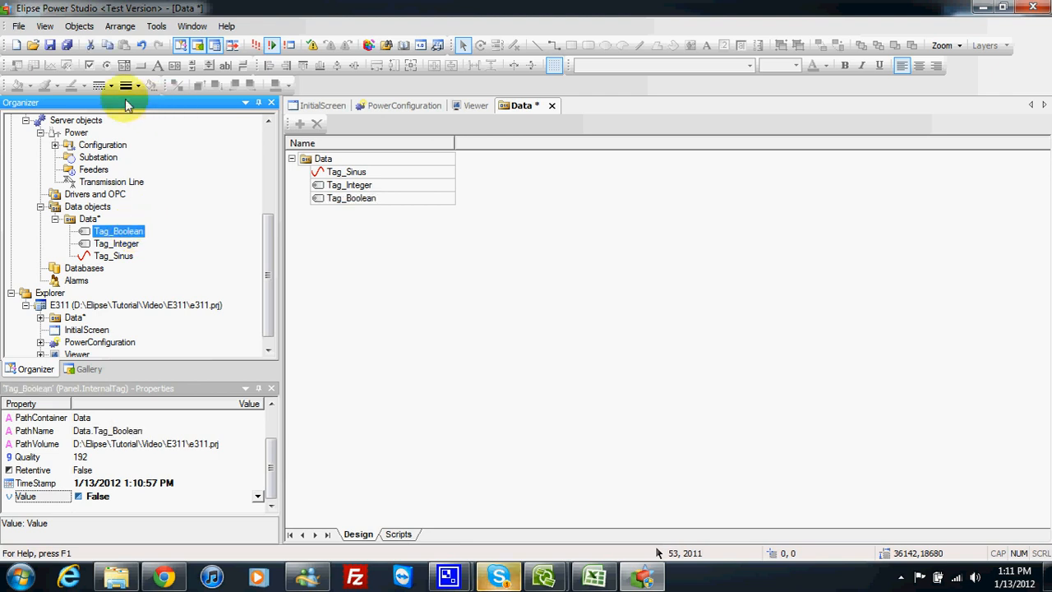
pyautogui.click(68, 45)
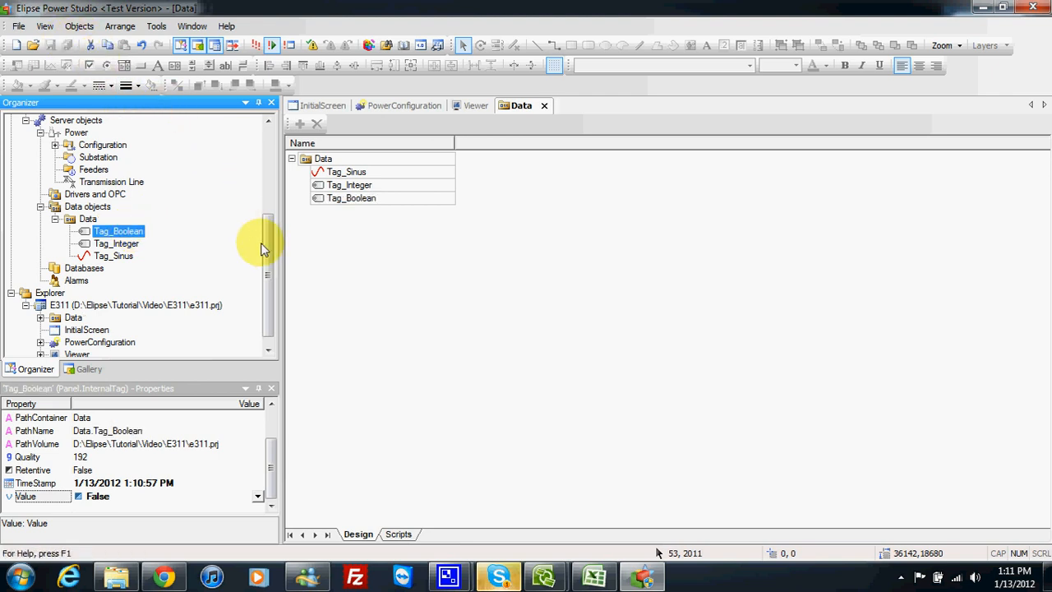
pyautogui.scroll(-1, 266, 263)
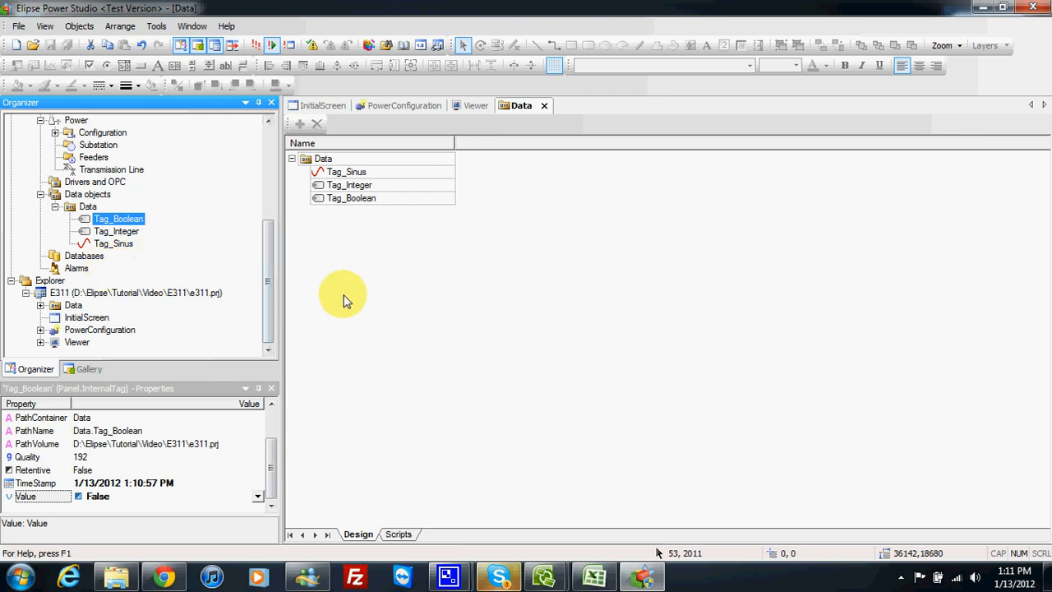
# Insert an Analog Alarm under Tag_Sinus and expand the tag to show AnalogAlarm.
pyautogui.moveTo(270, 321)
pyautogui.mouseDown()
pyautogui.moveTo(271, 308)
pyautogui.moveTo(268, 320)
pyautogui.mouseUp()
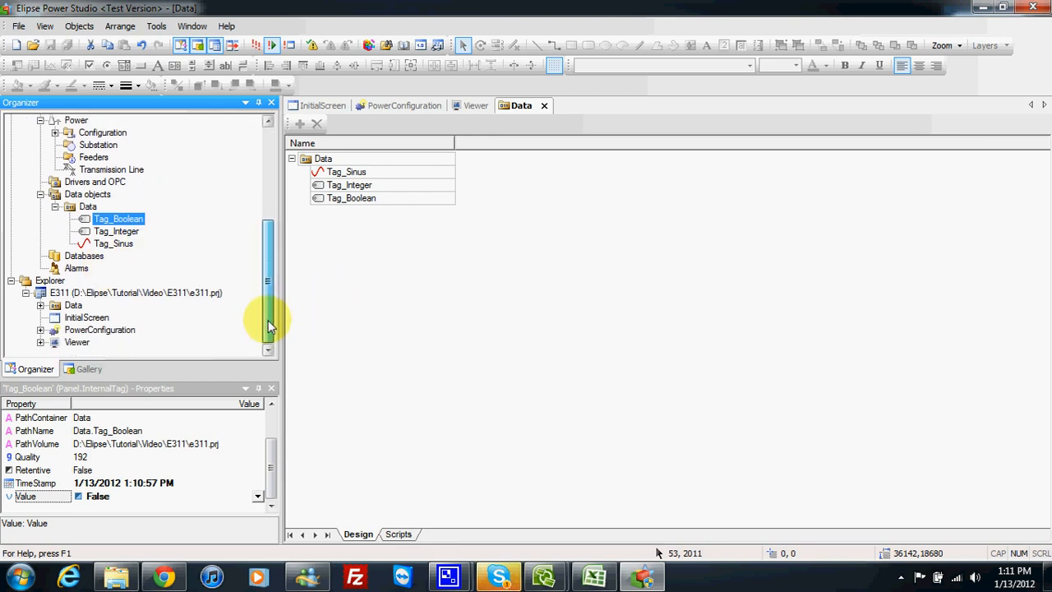
pyautogui.rightClick(127, 226)
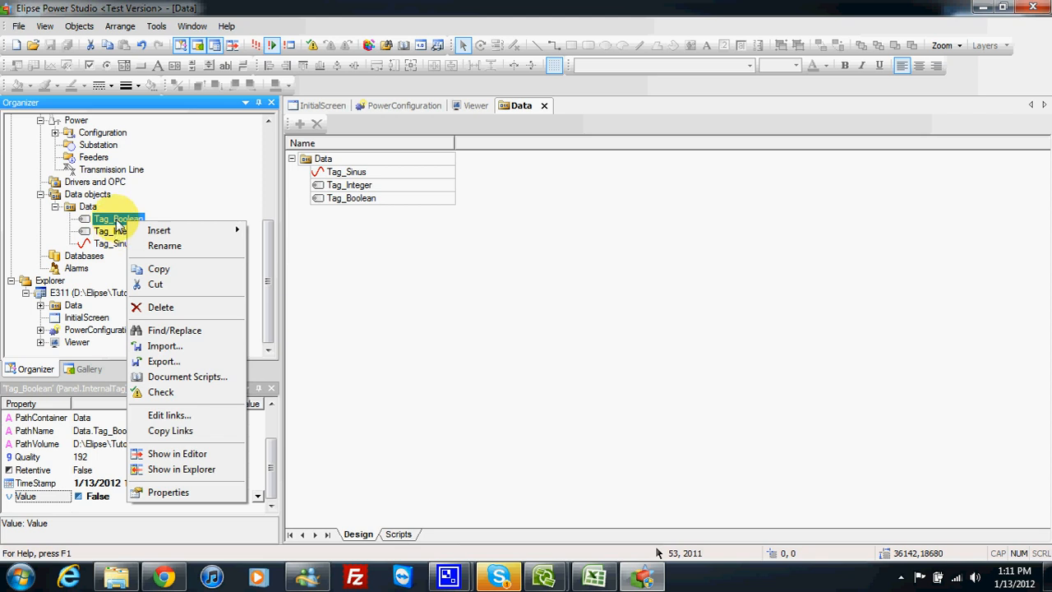
pyautogui.click(111, 244)
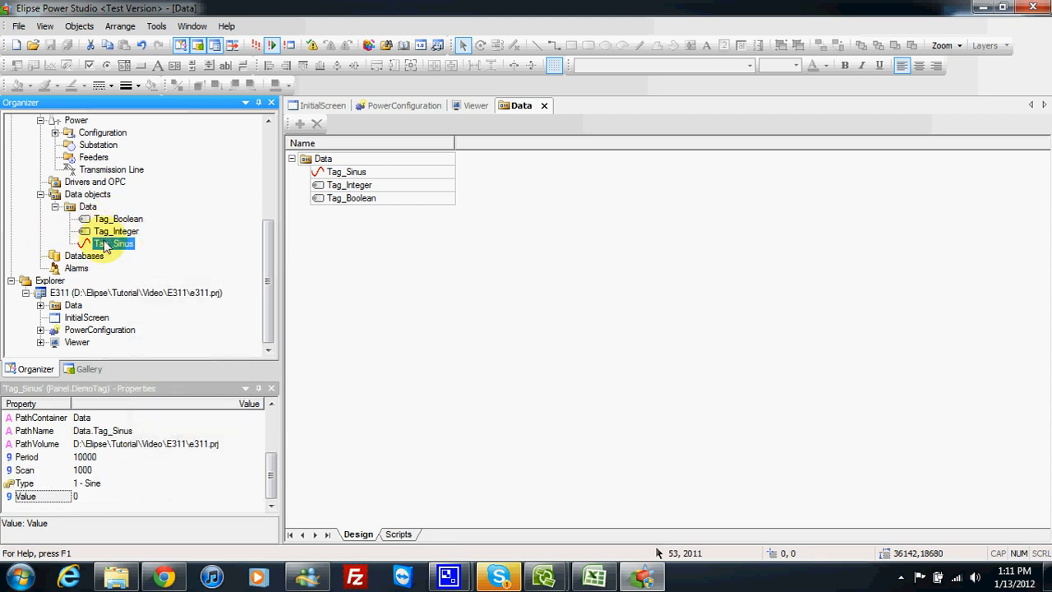
pyautogui.rightClick(105, 249)
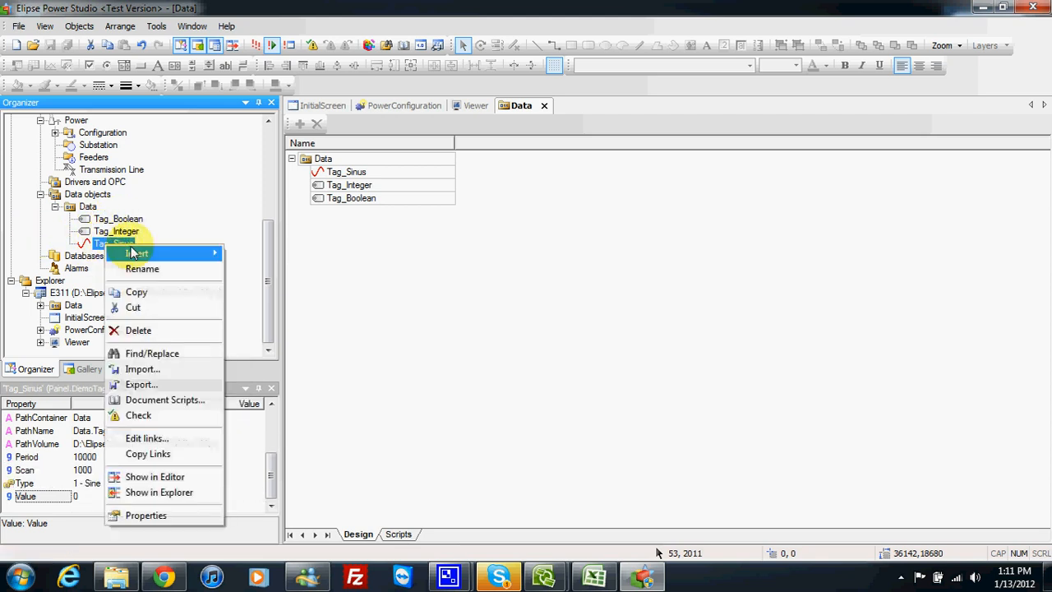
pyautogui.moveTo(148, 253)
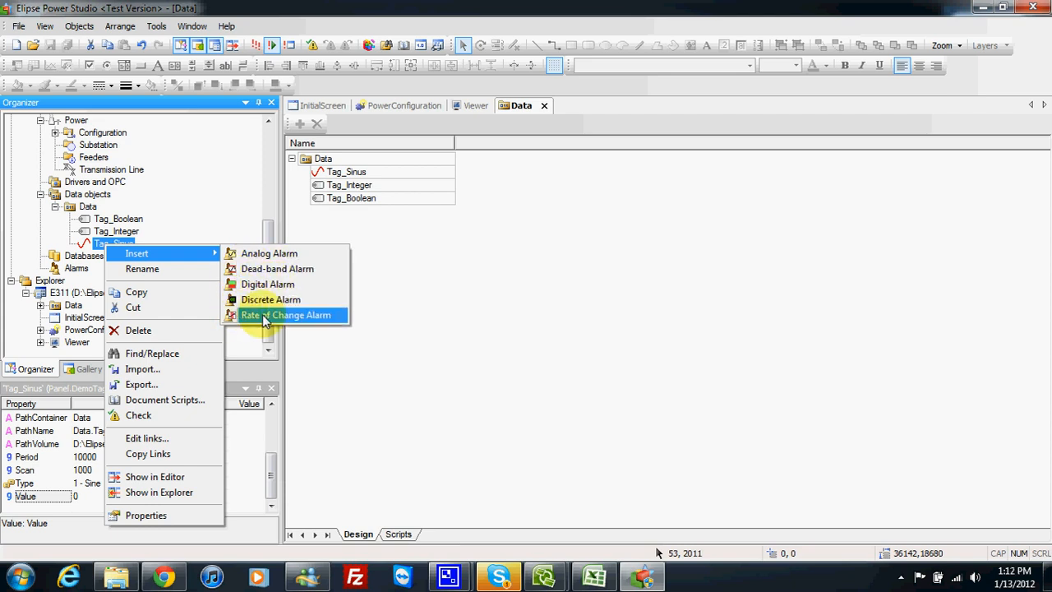
pyautogui.click(242, 254)
pyautogui.click(70, 243)
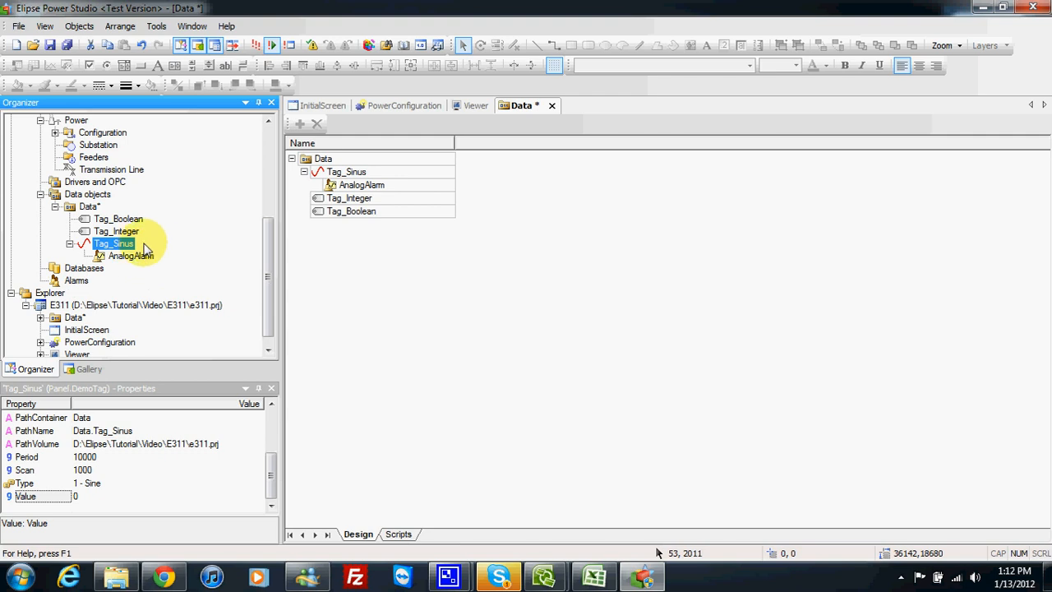
pyautogui.scroll(-1, 264, 266)
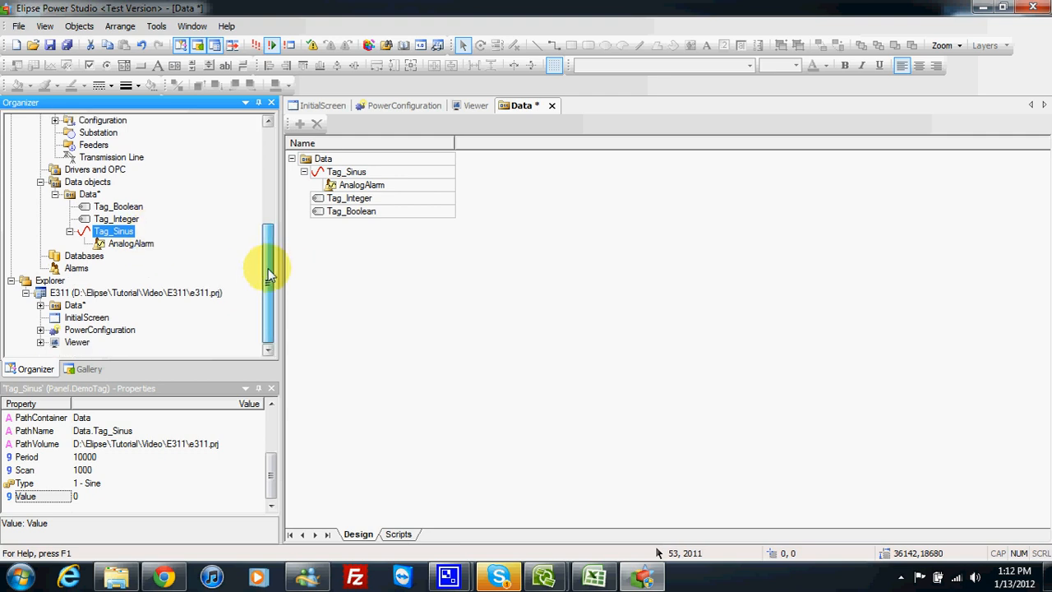
# Open AnalogAlarm's properties on the Analog tab, showing default limits 10, 30, 70, 90.
pyautogui.rightClick(138, 248)
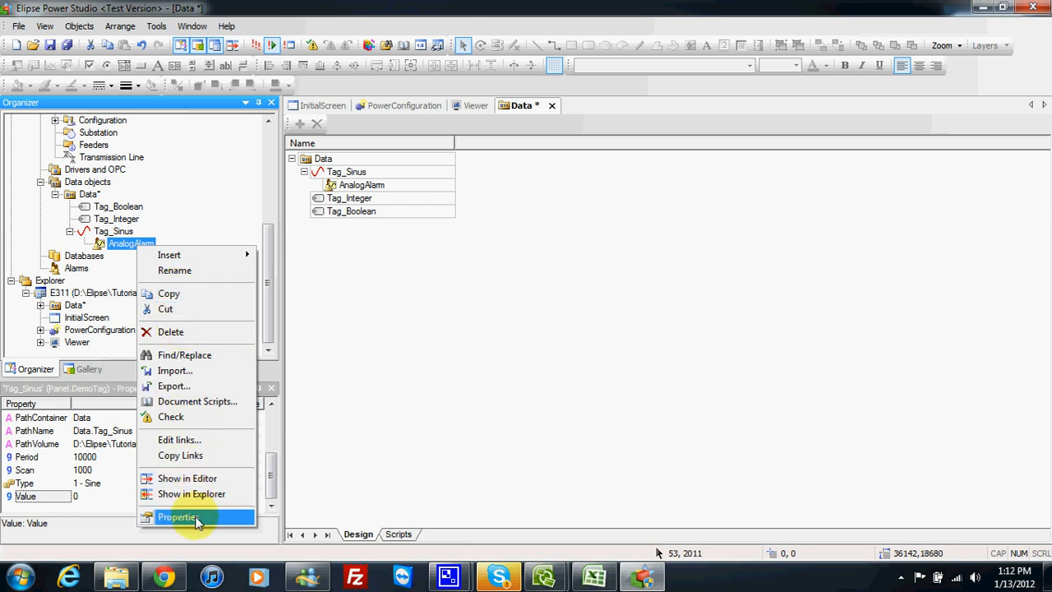
pyautogui.click(196, 517)
pyautogui.moveTo(114, 8); pyautogui.dragTo(305, 127)
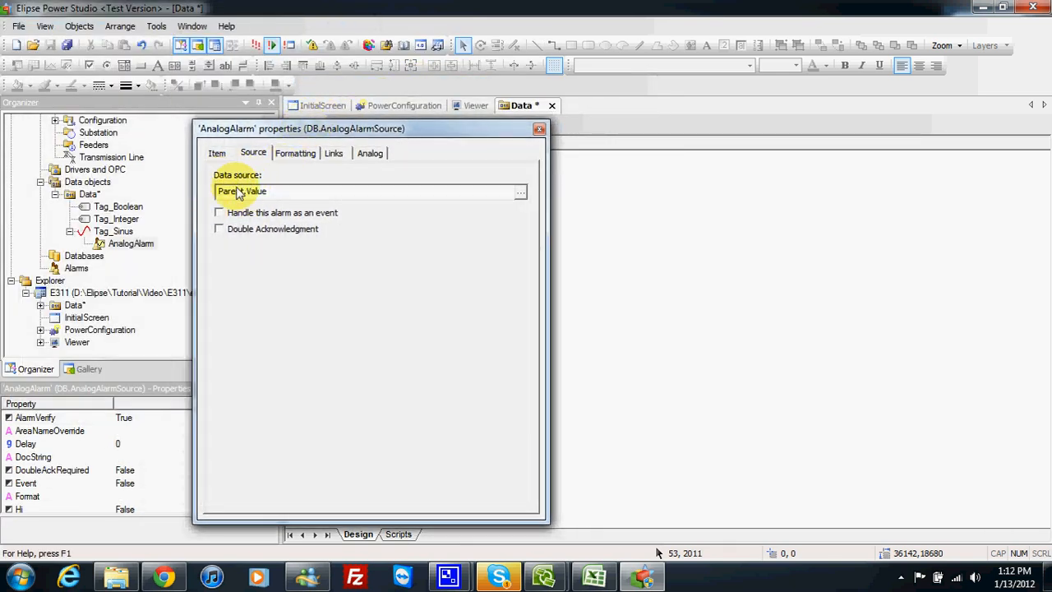
pyautogui.moveTo(219, 194)
pyautogui.mouseDown()
pyautogui.moveTo(275, 199)
pyautogui.moveTo(218, 195)
pyautogui.mouseUp()
pyautogui.click(274, 198)
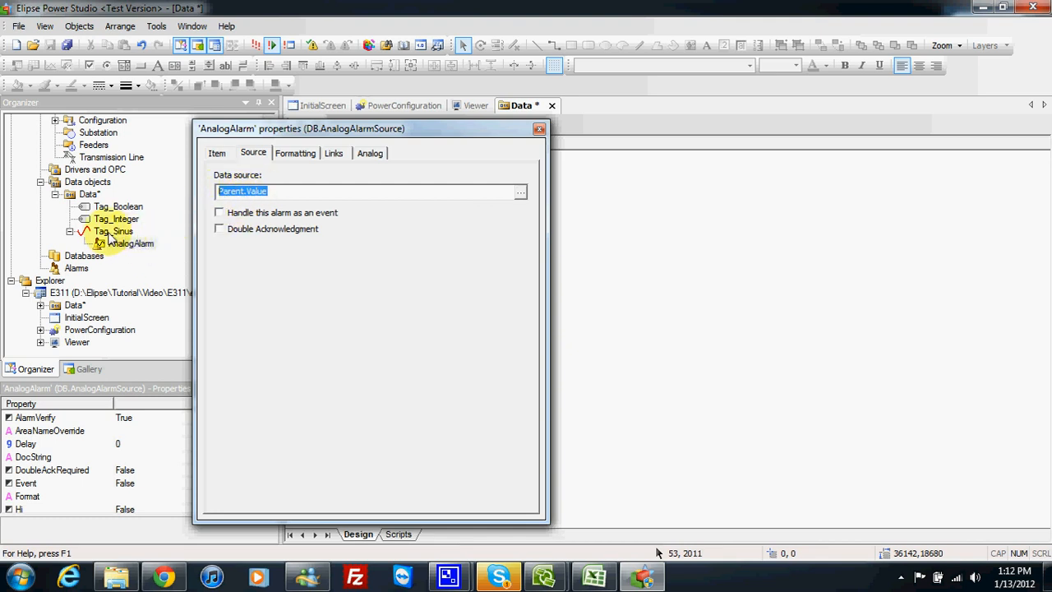
pyautogui.click(295, 157)
pyautogui.click(333, 154)
pyautogui.click(370, 154)
pyautogui.moveTo(391, 127); pyautogui.dragTo(535, 59)
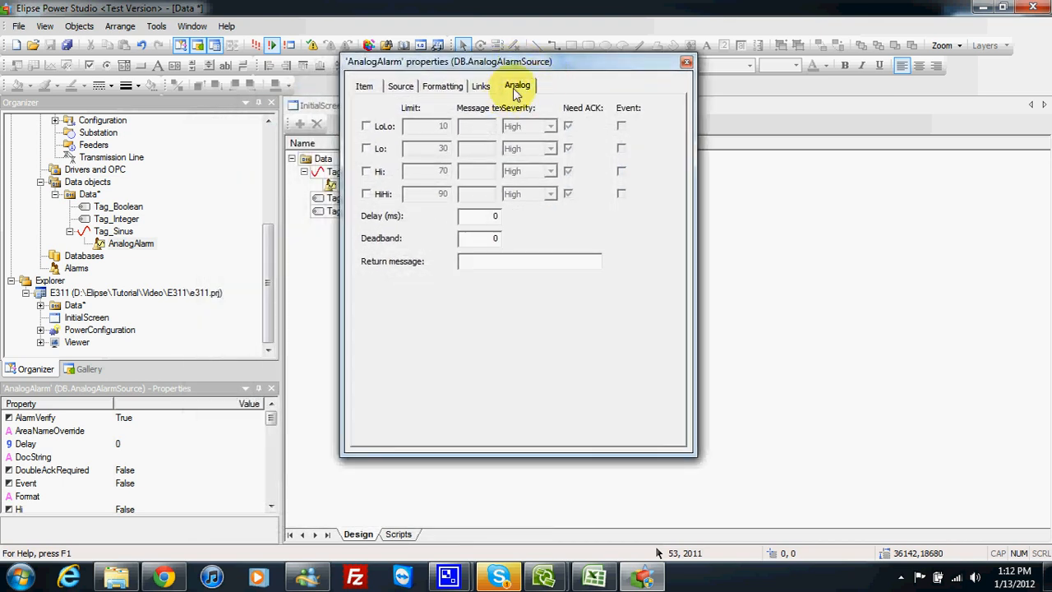
# Enable the LoLo, Lo, Hi and HiHi limit alarms.
pyautogui.click(366, 126)
pyautogui.click(367, 149)
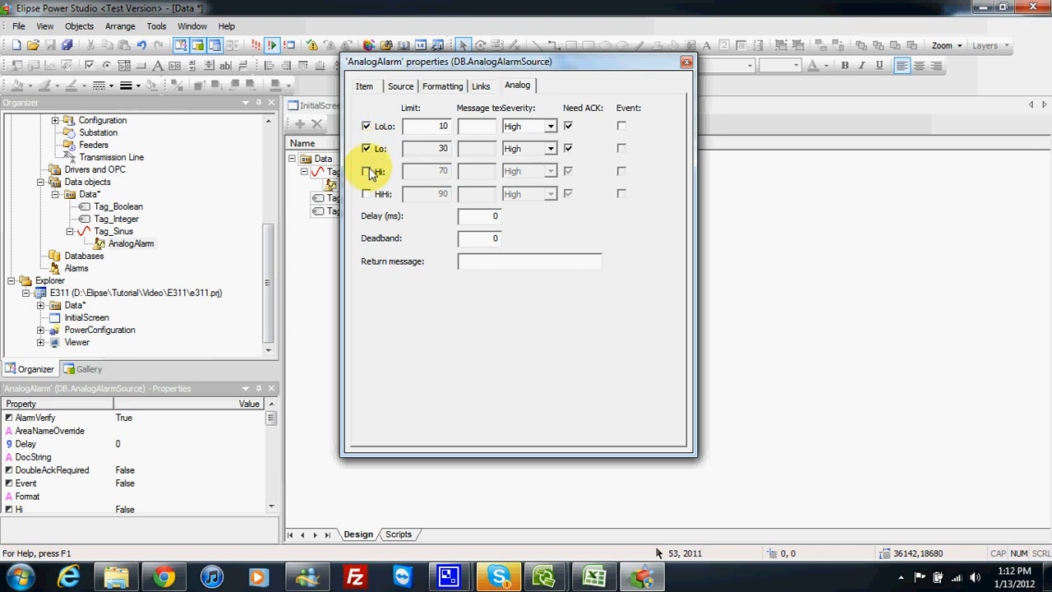
pyautogui.click(366, 171)
pyautogui.click(367, 194)
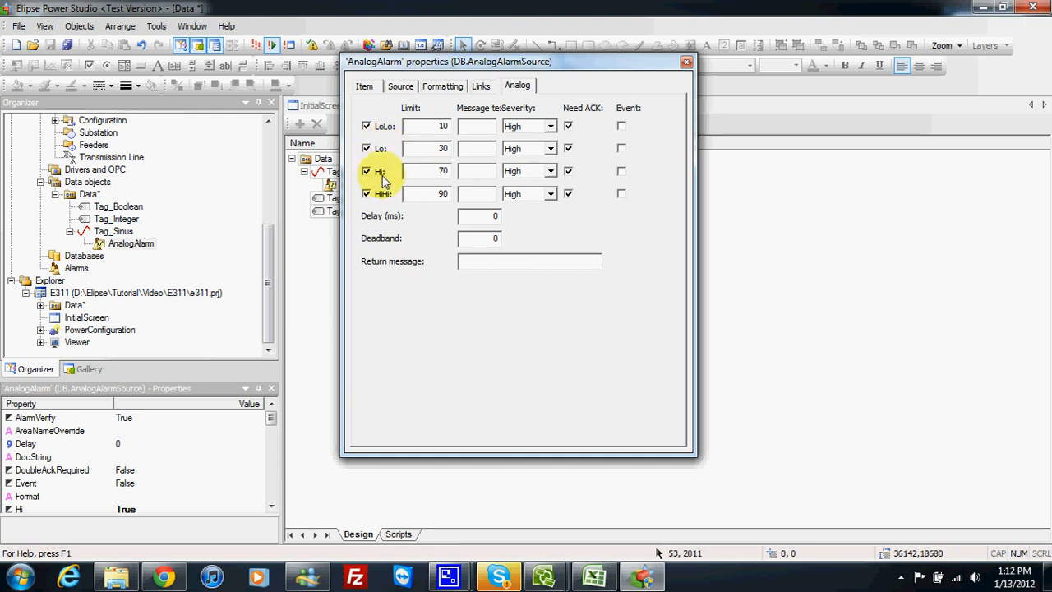
# Widen the dialog and enter messages Low Low Limit, Lo Limit, High Limit, High High Limit.
pyautogui.moveTo(452, 62); pyautogui.dragTo(332, 94)
pyautogui.moveTo(575, 218); pyautogui.dragTo(950, 221)
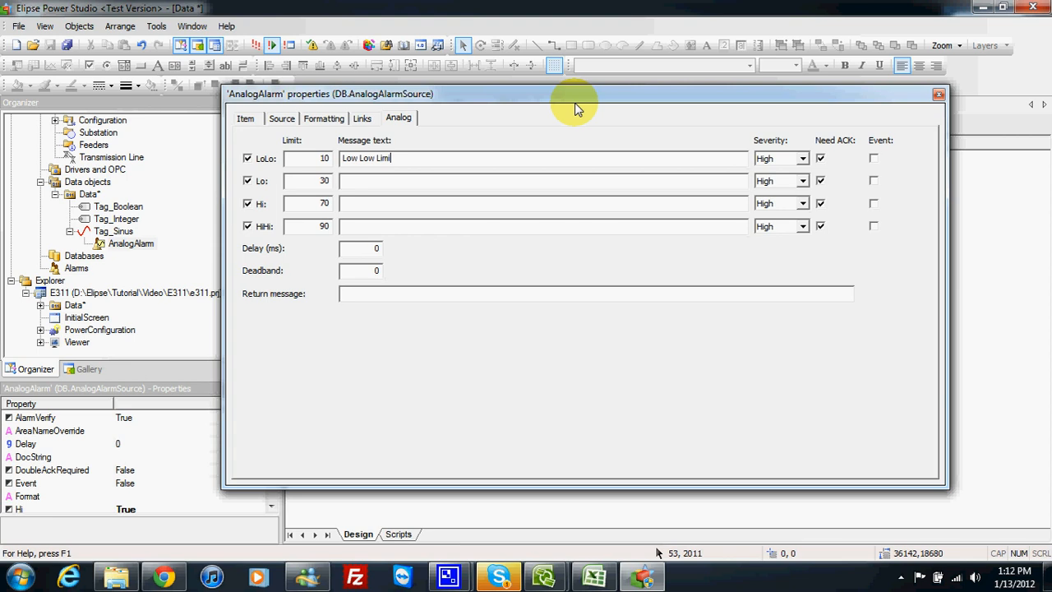
pyautogui.click(545, 182)
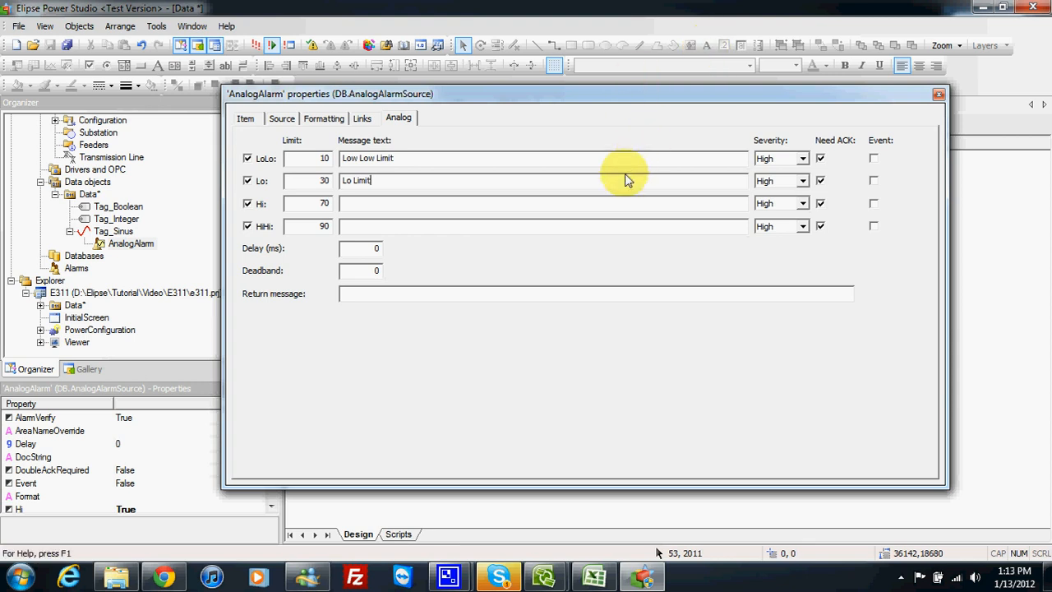
pyautogui.click(618, 207)
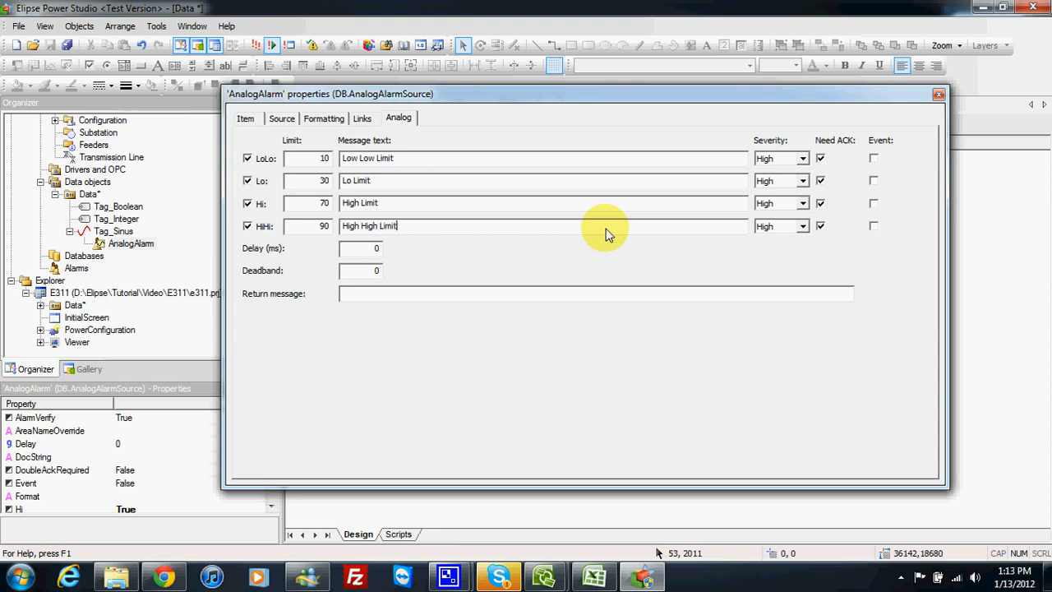
pyautogui.moveTo(648, 96); pyautogui.dragTo(639, 83)
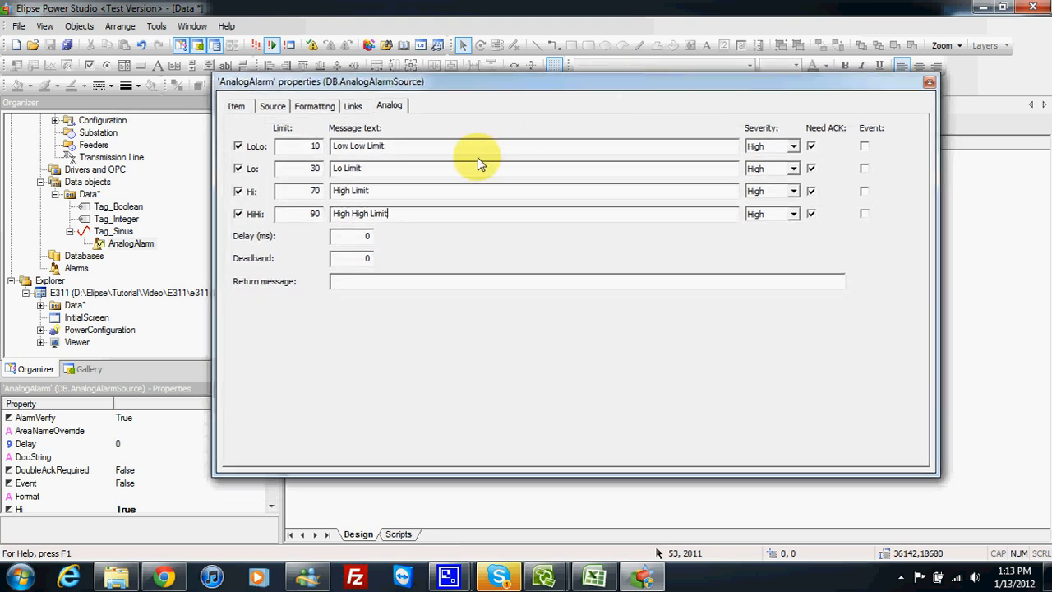
# Append (Very Low) and (Very High) to the extreme limit messages and set return message Normal.
pyautogui.click(488, 149)
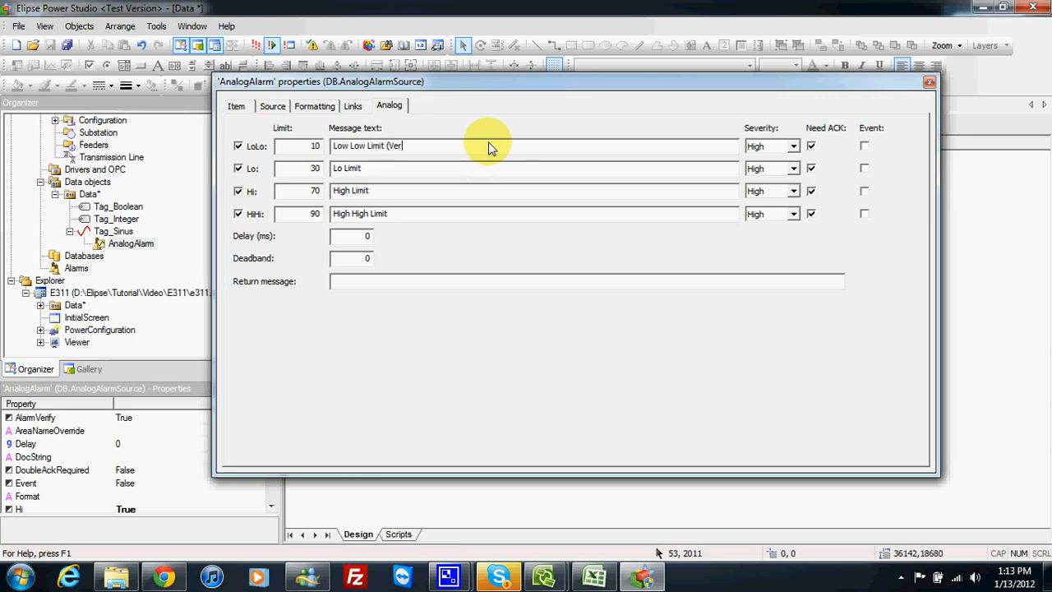
pyautogui.click(485, 217)
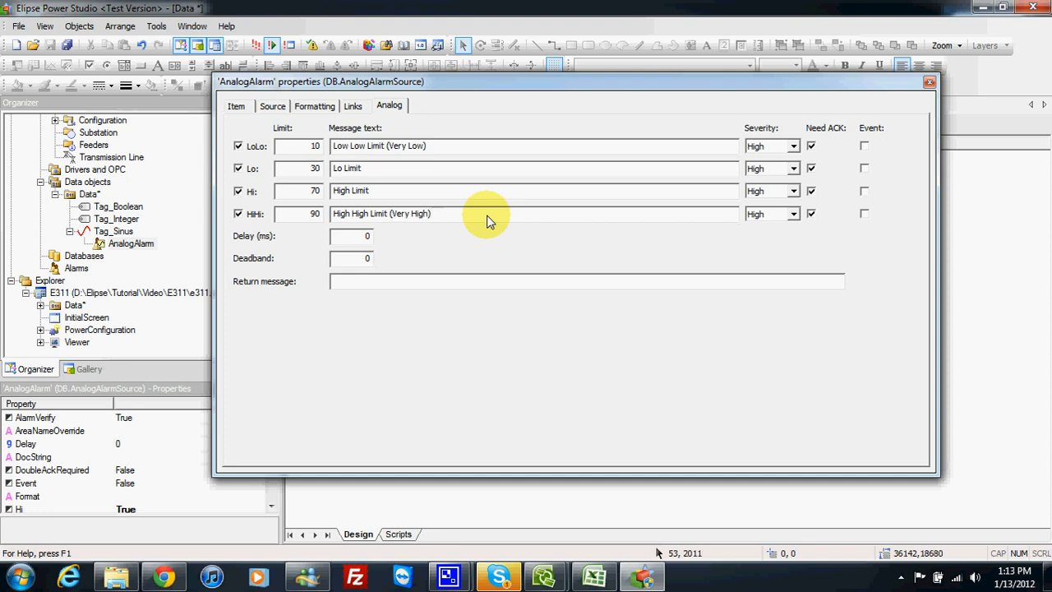
pyautogui.click(357, 286)
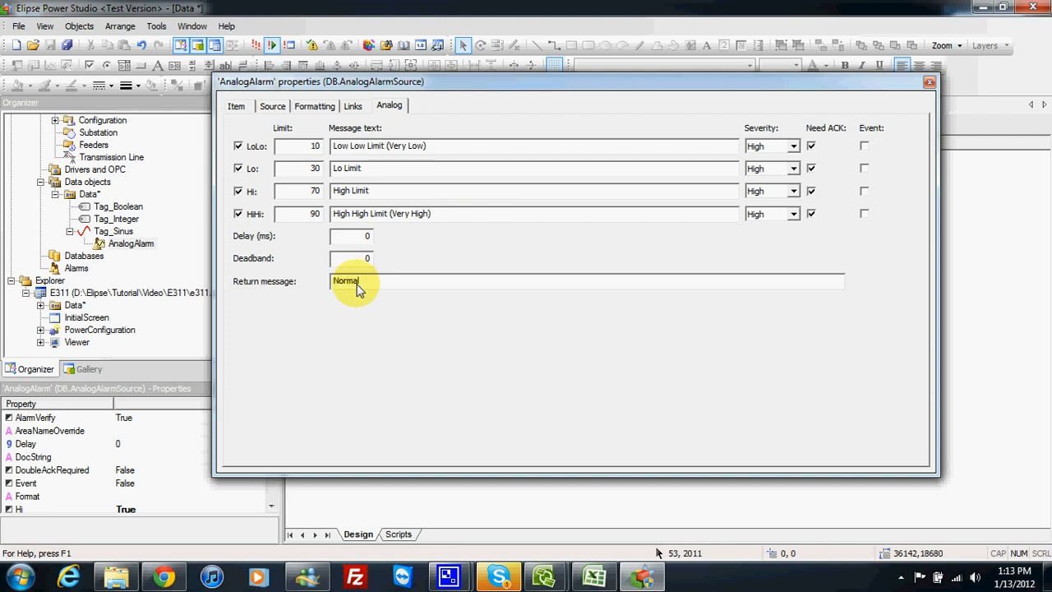
pyautogui.moveTo(622, 82); pyautogui.dragTo(548, 76)
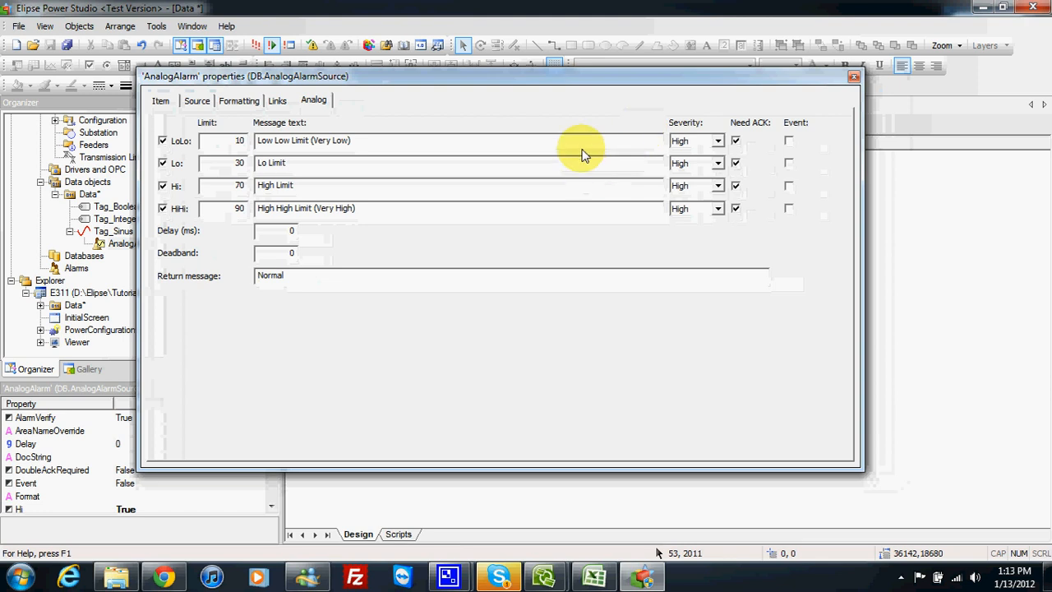
# Set the Lo and Hi limit severities to Medium.
pyautogui.click(718, 163)
pyautogui.click(685, 187)
pyautogui.click(718, 185)
pyautogui.click(689, 210)
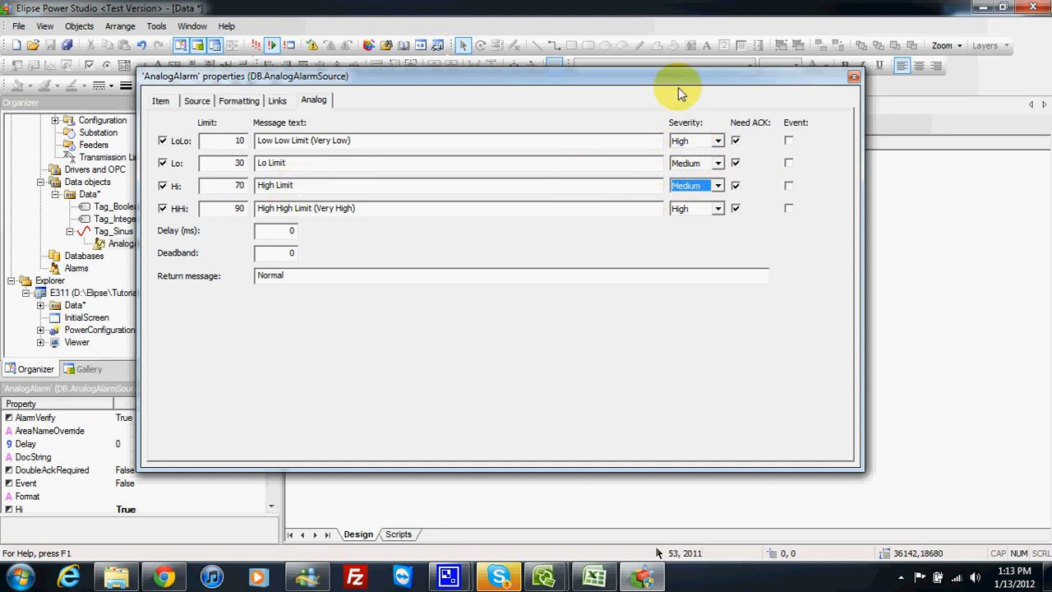
pyautogui.moveTo(679, 92); pyautogui.dragTo(696, 91)
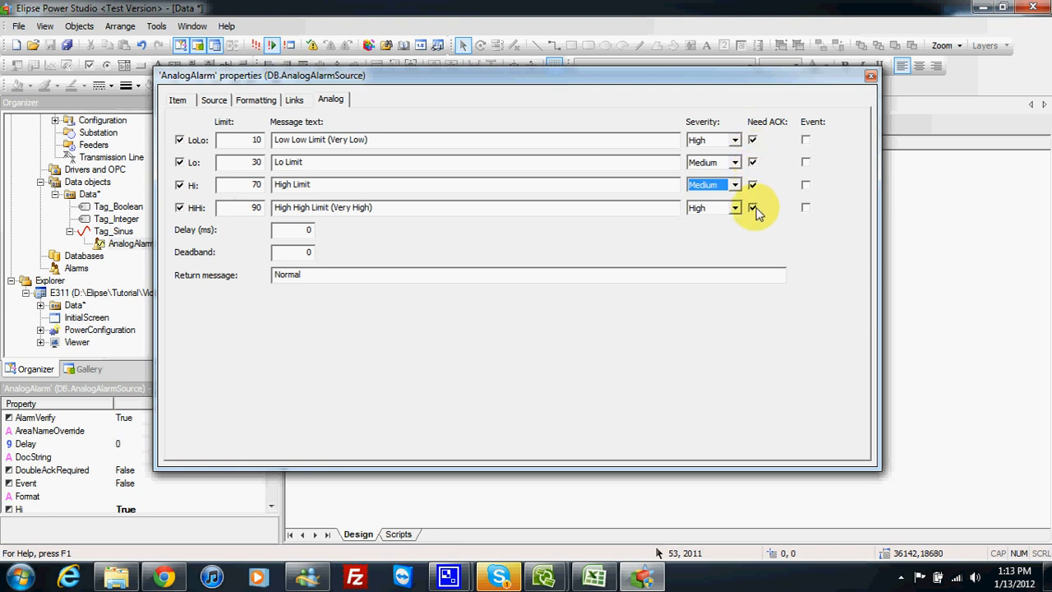
pyautogui.moveTo(681, 75); pyautogui.dragTo(727, 73)
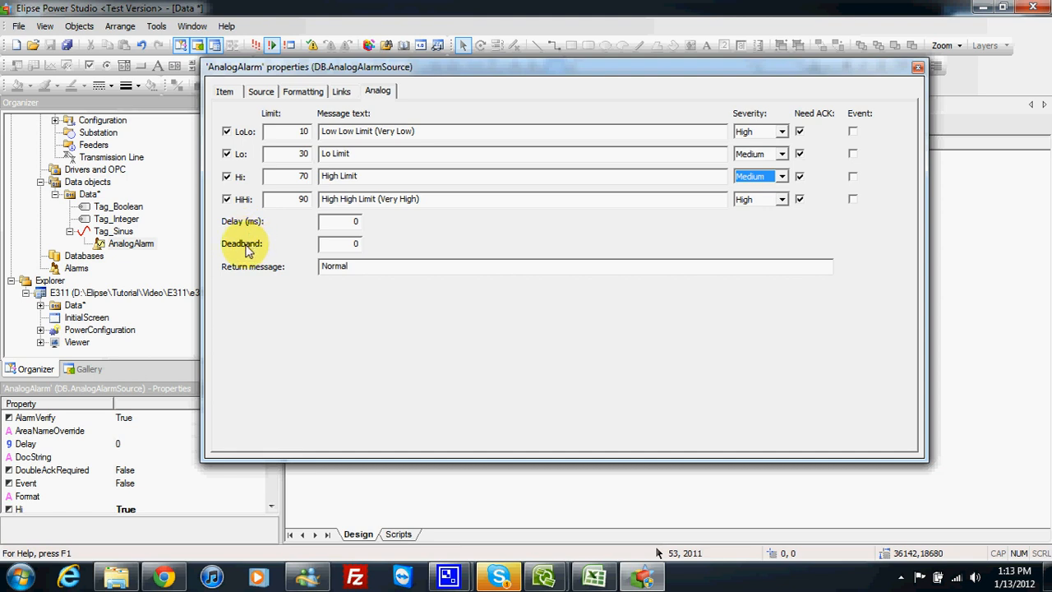
pyautogui.moveTo(382, 76); pyautogui.dragTo(368, 93)
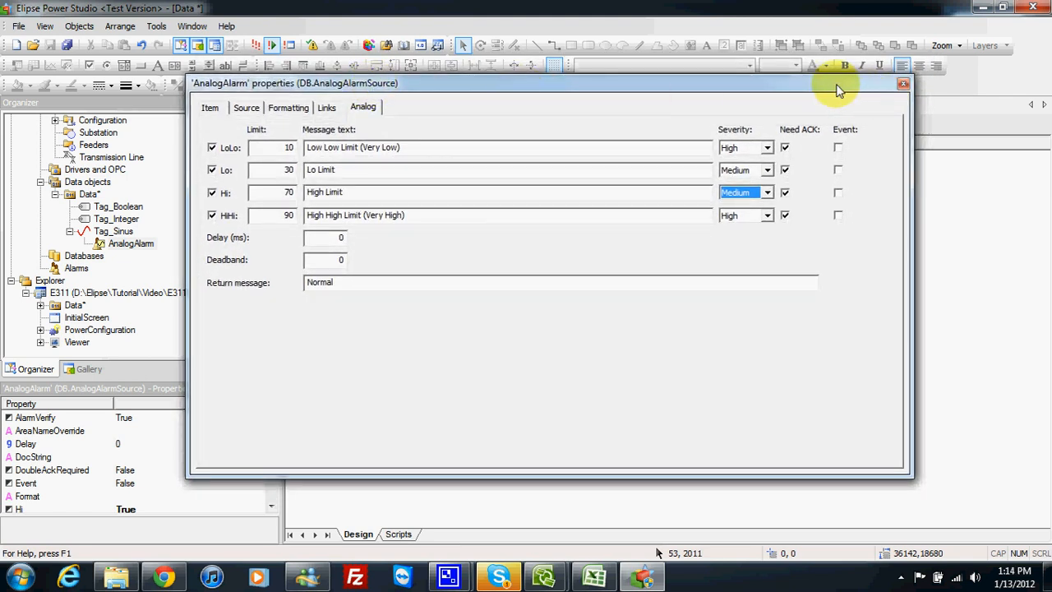
pyautogui.moveTo(838, 84); pyautogui.dragTo(855, 71)
pyautogui.moveTo(465, 74)
pyautogui.mouseDown()
pyautogui.moveTo(469, 93)
pyautogui.moveTo(470, 57)
pyautogui.mouseUp()
# Link AnalogAlarm's AreaNameOverride to the source "Area1" on the Links tab.
pyautogui.click(349, 76)
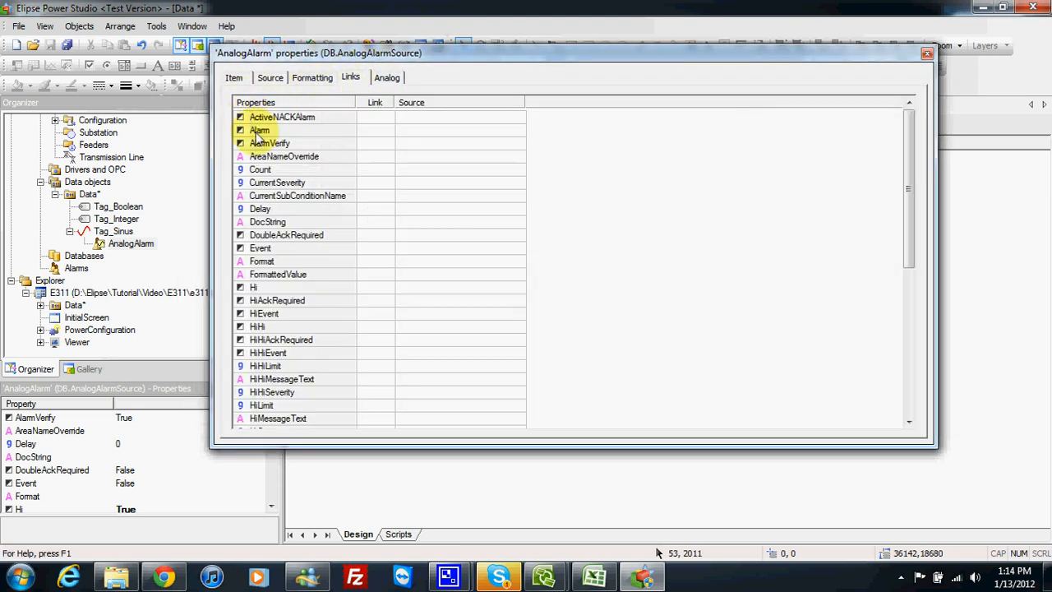
pyautogui.moveTo(397, 107)
pyautogui.mouseDown()
pyautogui.moveTo(435, 110)
pyautogui.moveTo(416, 107)
pyautogui.mouseUp()
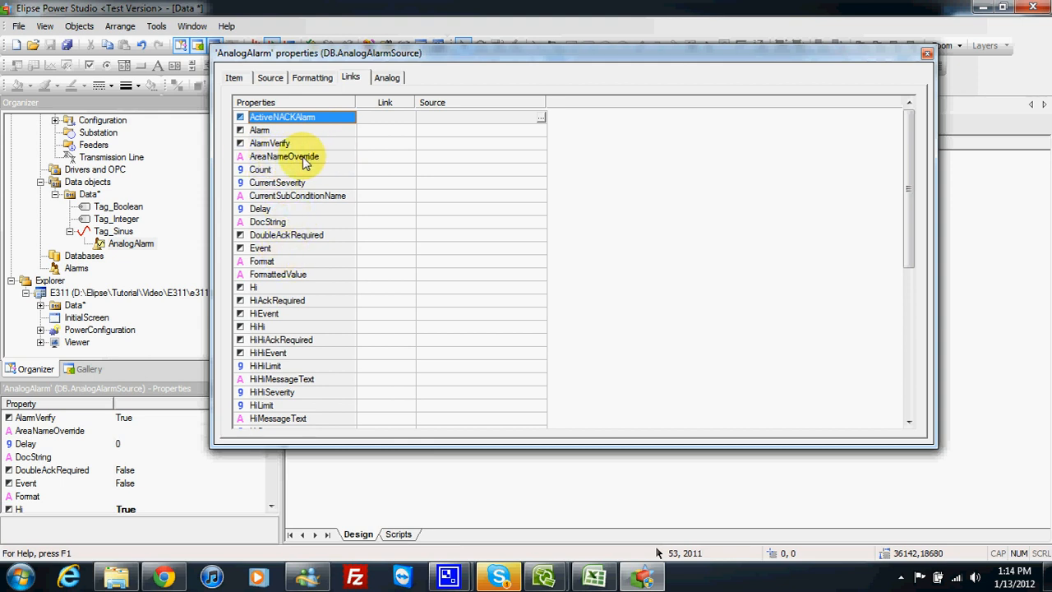
pyautogui.click(422, 158)
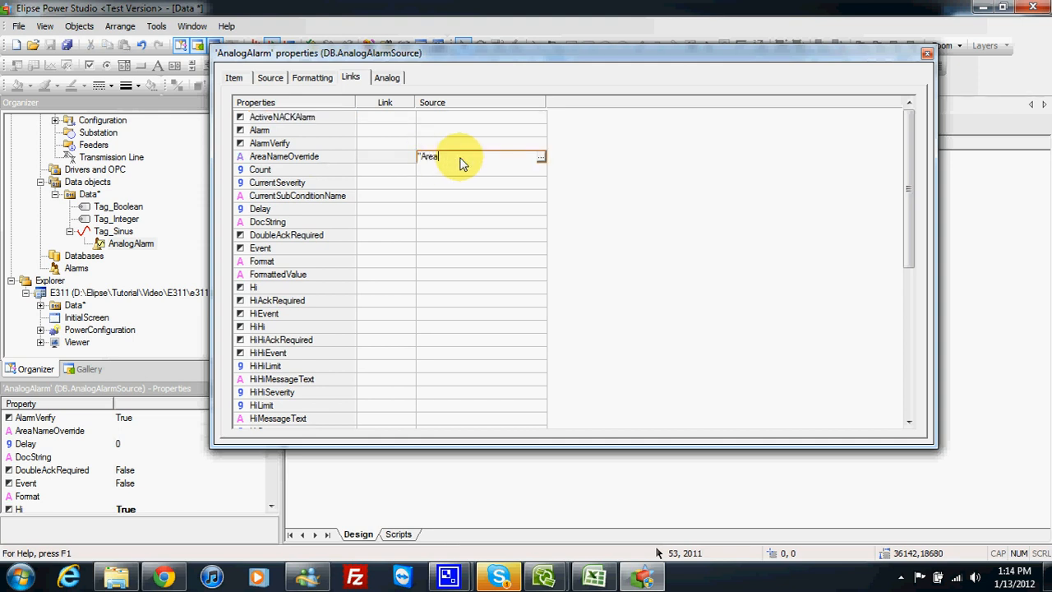
pyautogui.press('Return')
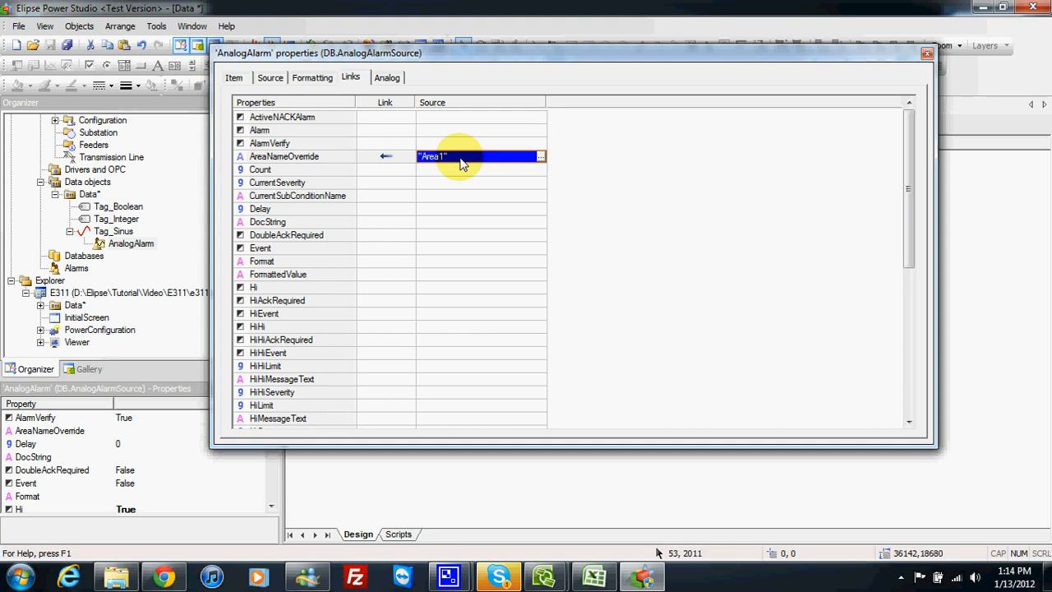
pyautogui.moveTo(505, 51); pyautogui.dragTo(546, 61)
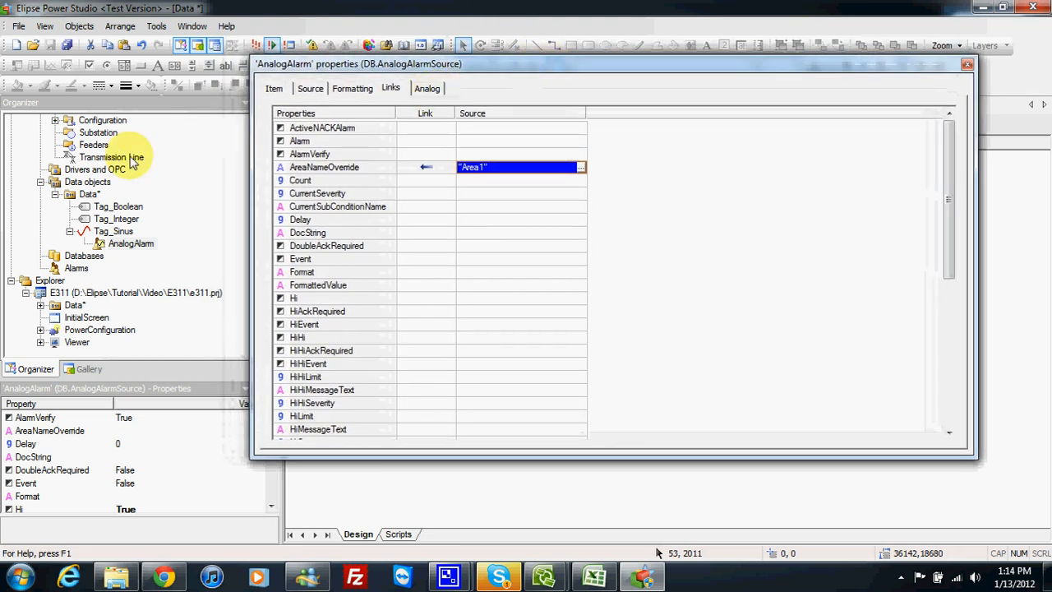
pyautogui.click(69, 231)
# Close the alarm dialog and insert a Digital Alarm under Tag_Boolean.
pyautogui.click(967, 67)
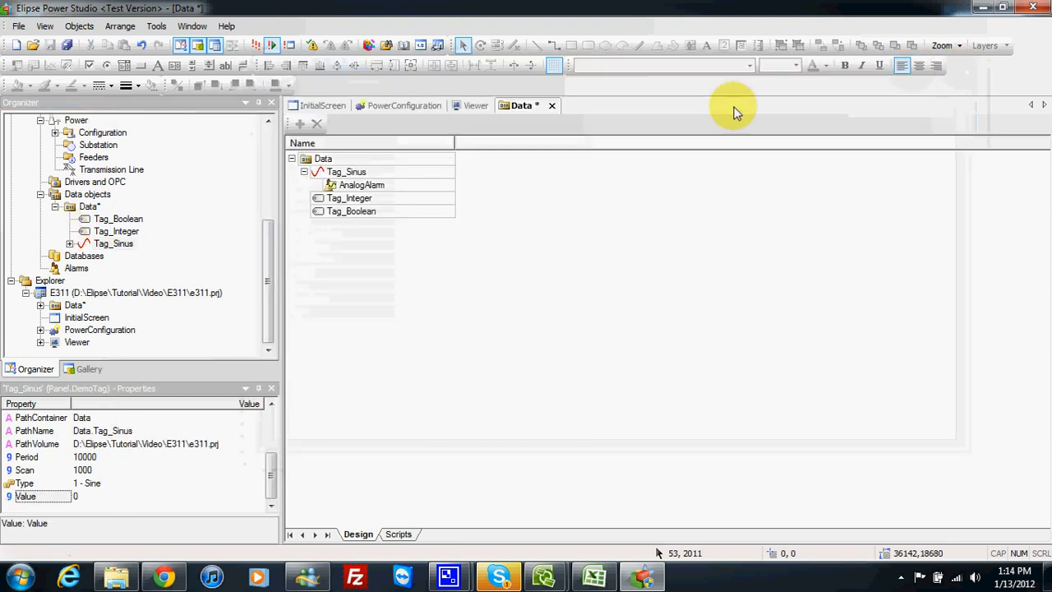
pyautogui.click(128, 232)
pyautogui.click(131, 222)
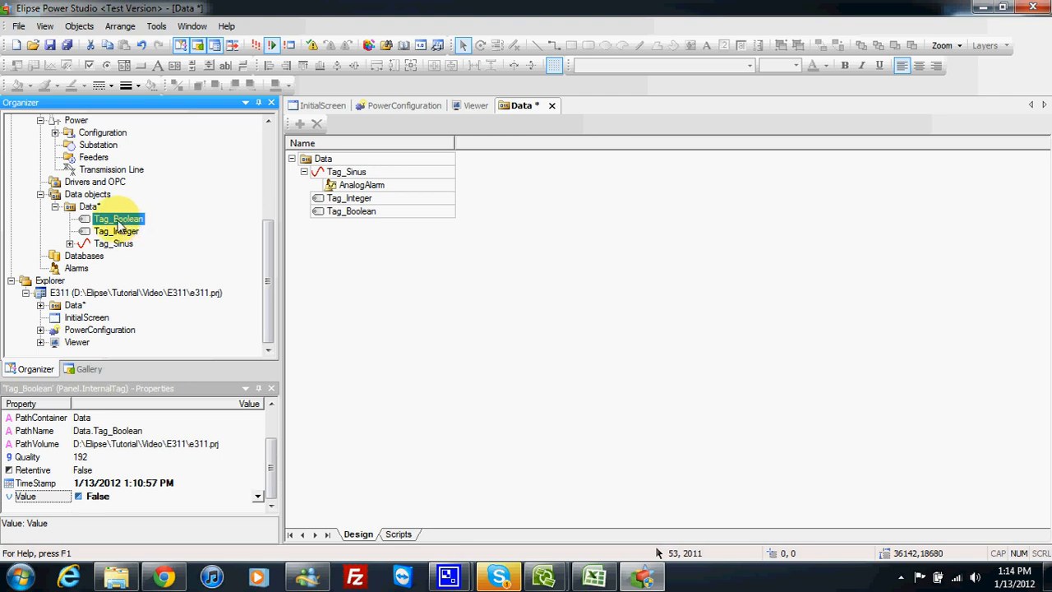
pyautogui.rightClick(122, 220)
pyautogui.moveTo(151, 235)
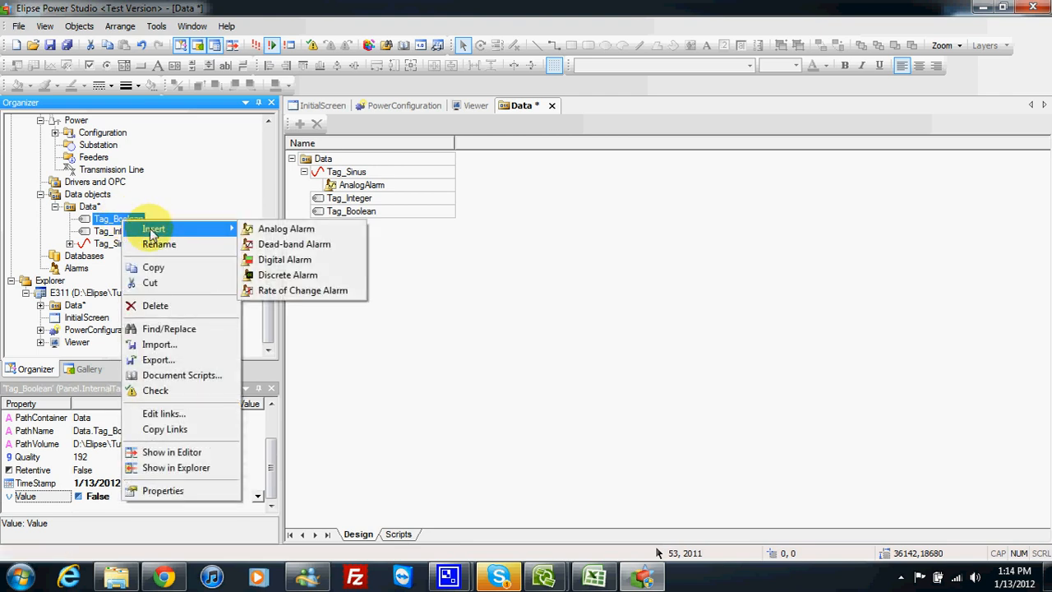
pyautogui.click(285, 260)
# Enable the DigitalAlarm on True with messages "The Tag is True" and "The Tag is False".
pyautogui.click(70, 219)
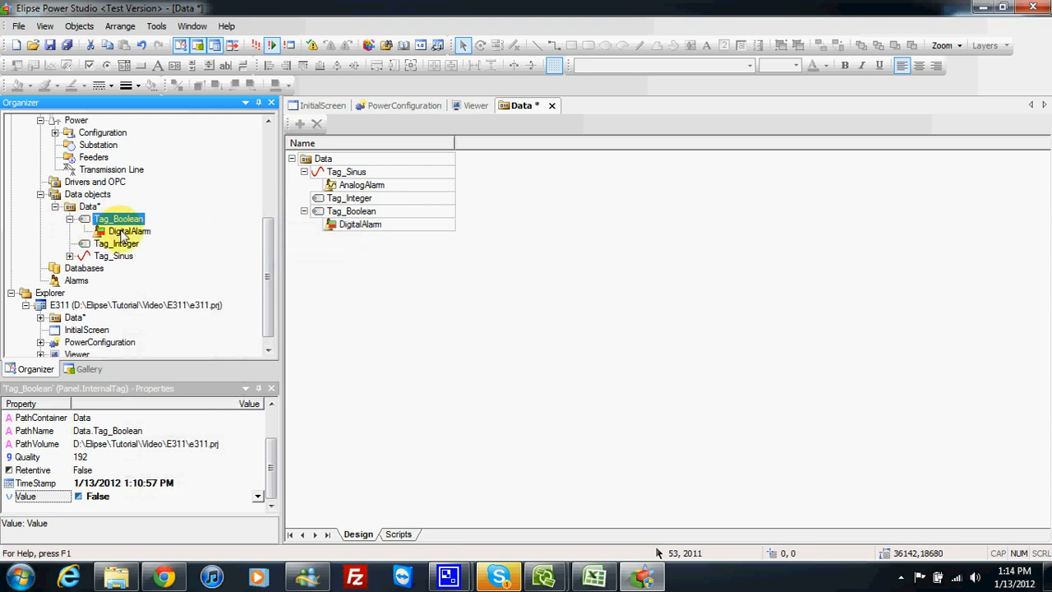
pyautogui.click(125, 231)
pyautogui.rightClick(123, 233)
pyautogui.click(200, 496)
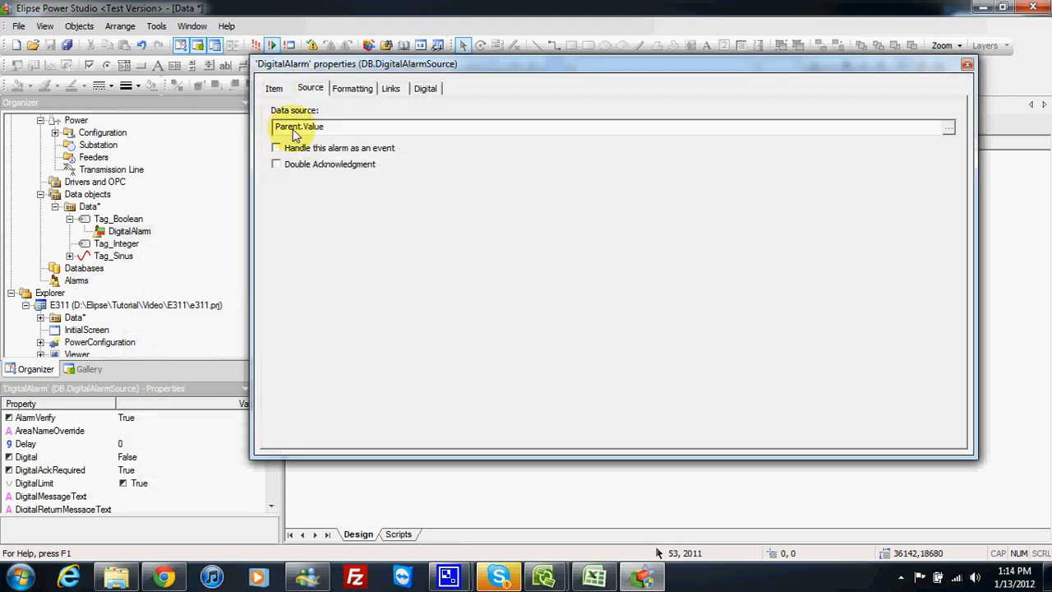
pyautogui.moveTo(329, 65); pyautogui.dragTo(322, 123)
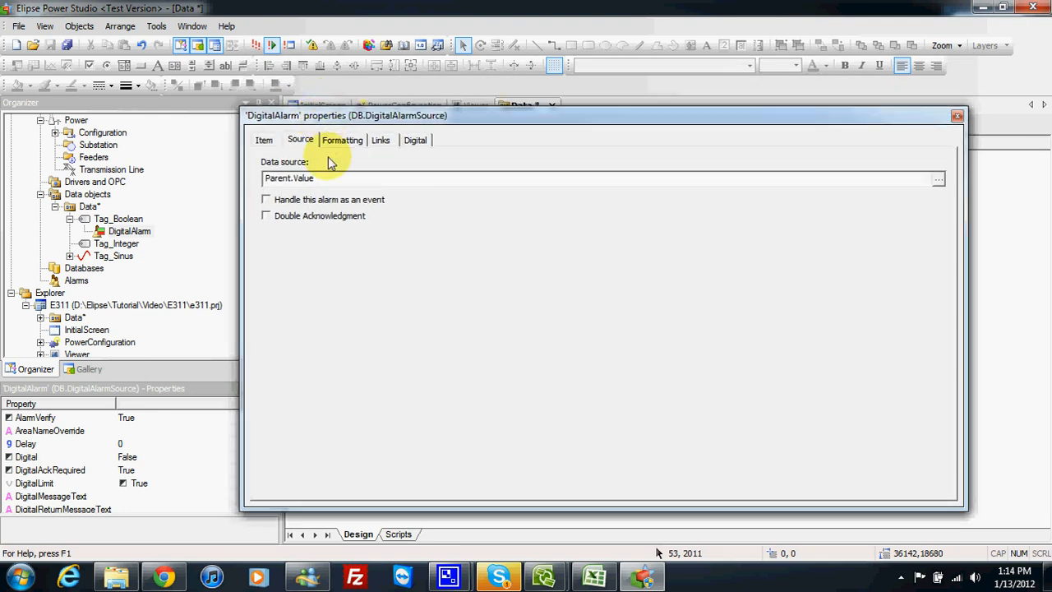
pyautogui.click(415, 140)
pyautogui.click(265, 163)
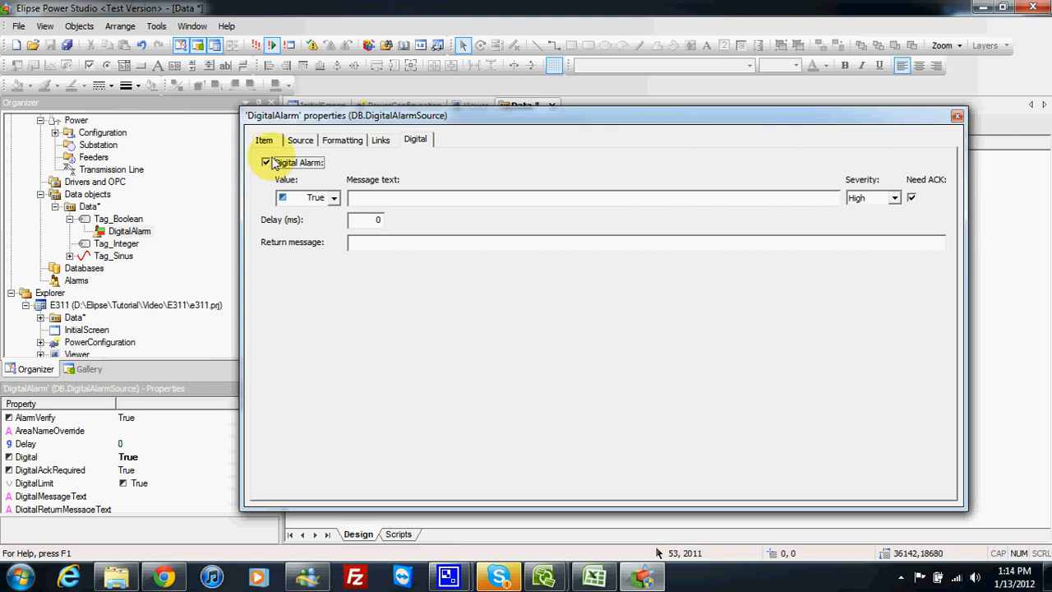
pyautogui.click(334, 199)
pyautogui.click(379, 203)
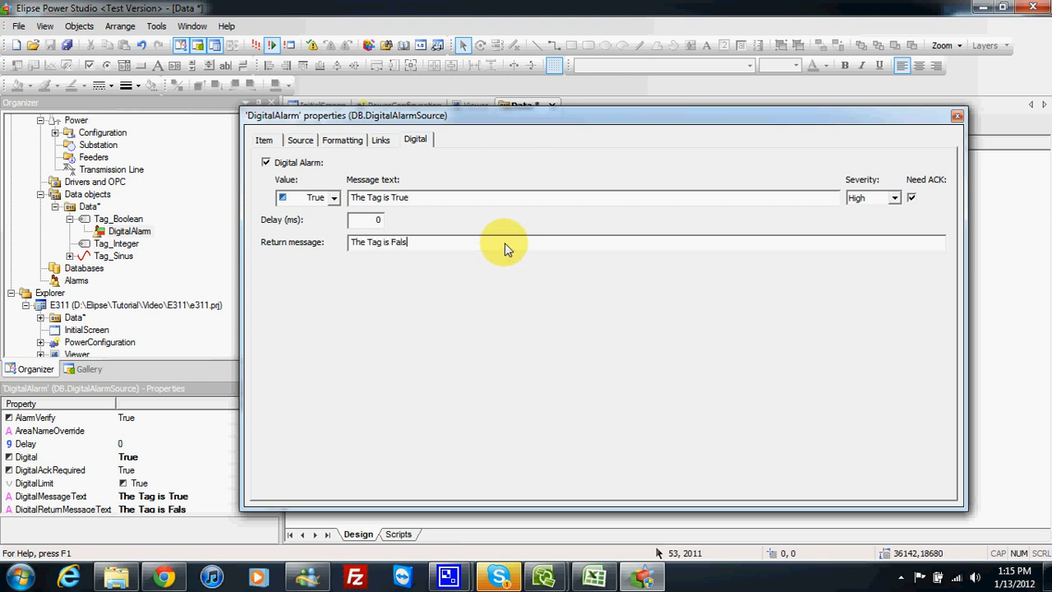
pyautogui.moveTo(757, 117); pyautogui.dragTo(764, 79)
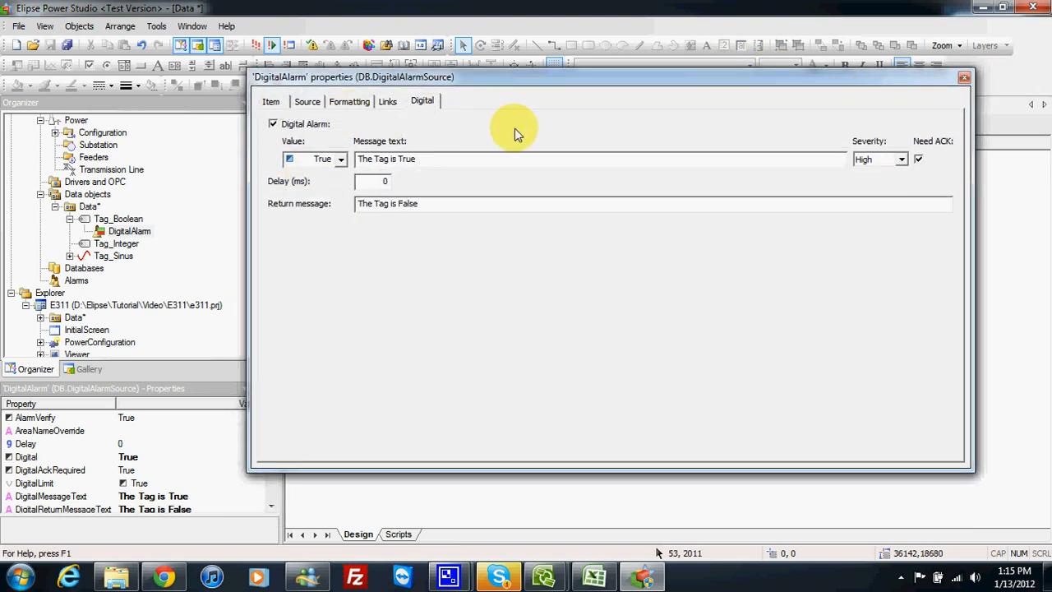
# Set the DigitalAlarm's AreaNameOverride link to "Area2" and close its properties.
pyautogui.click(397, 109)
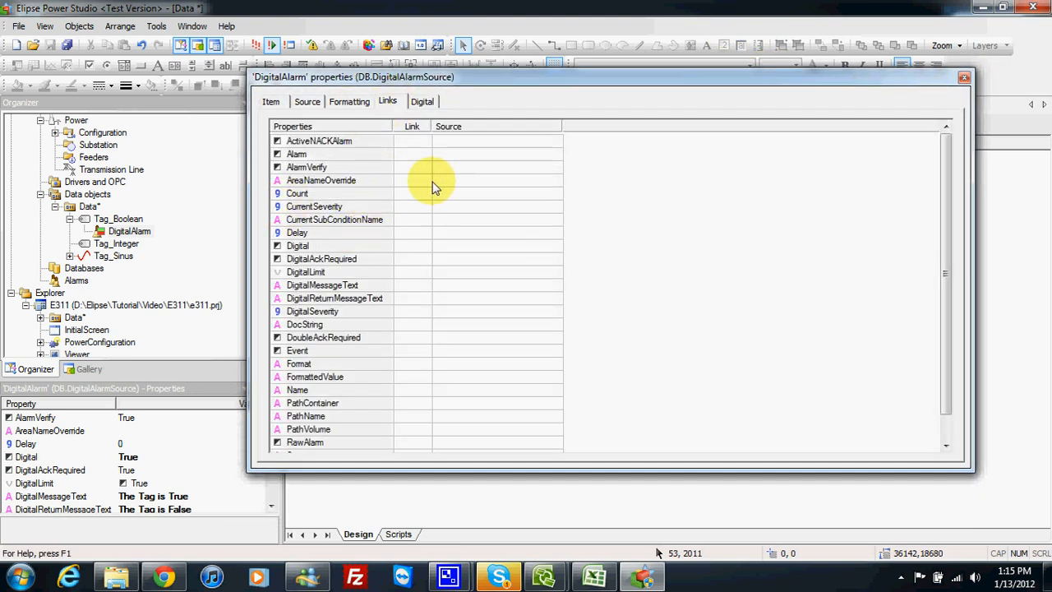
pyautogui.click(519, 182)
pyautogui.click(519, 182)
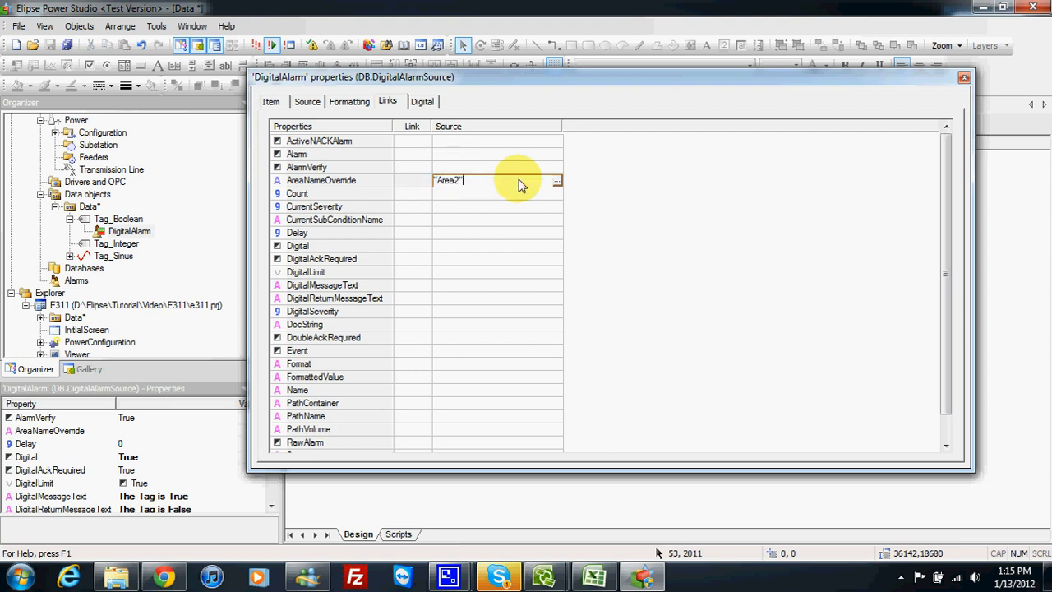
pyautogui.moveTo(559, 76); pyautogui.dragTo(556, 82)
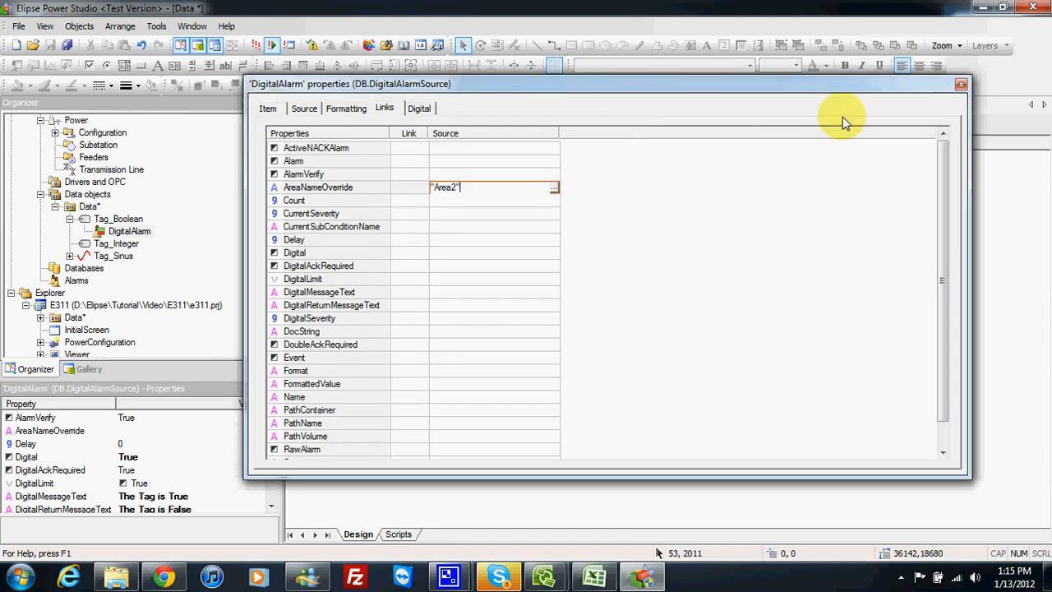
pyautogui.click(961, 84)
# Insert a Discrete Alarm under Tag_Integer and save all project changes.
pyautogui.click(116, 243)
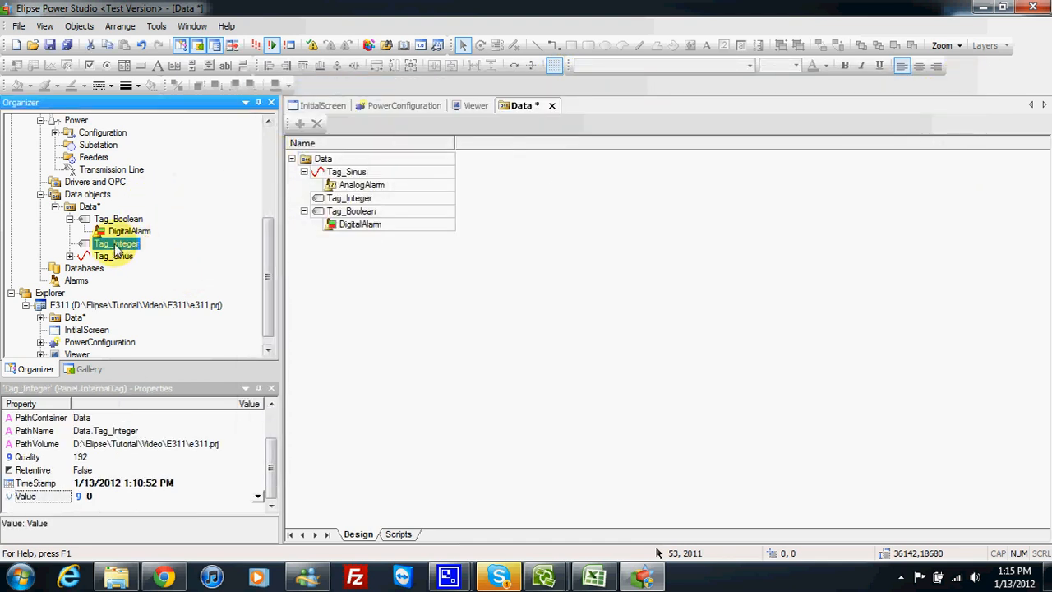
pyautogui.rightClick(115, 244)
pyautogui.moveTo(211, 253)
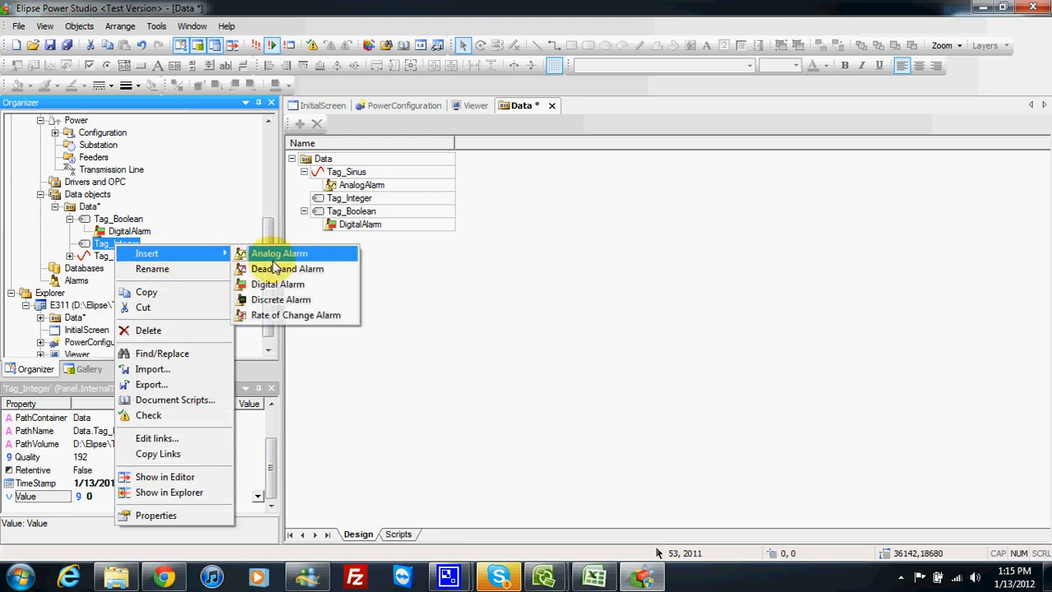
pyautogui.click(281, 300)
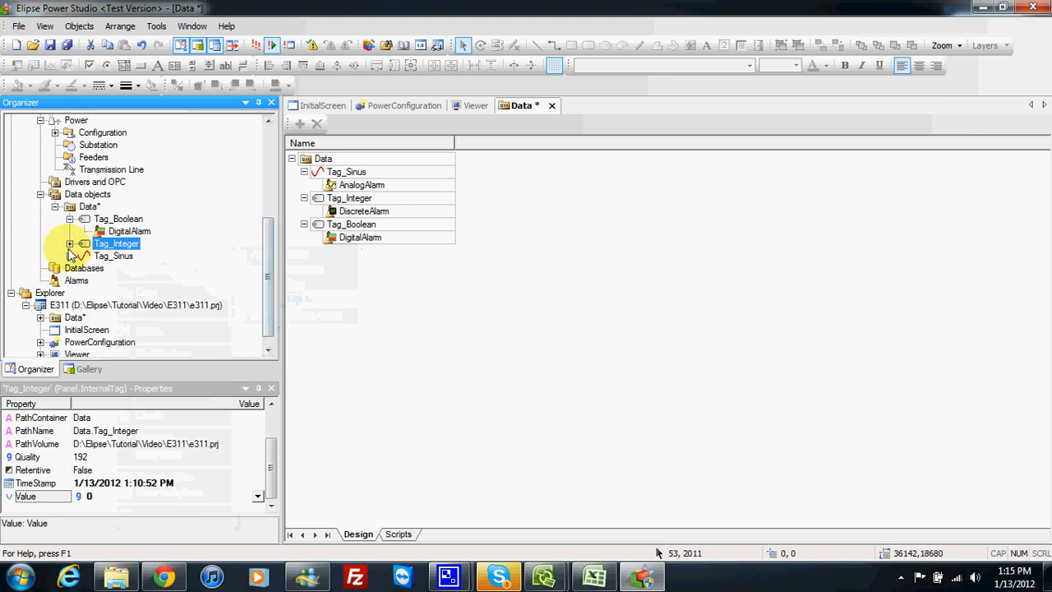
pyautogui.moveTo(272, 247); pyautogui.dragTo(271, 265)
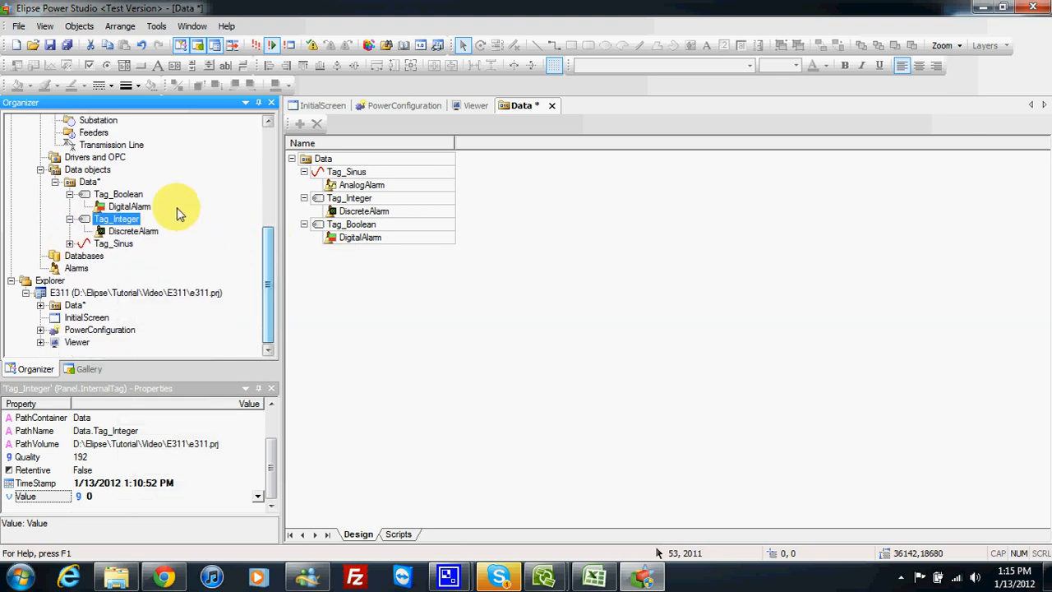
pyautogui.click(51, 45)
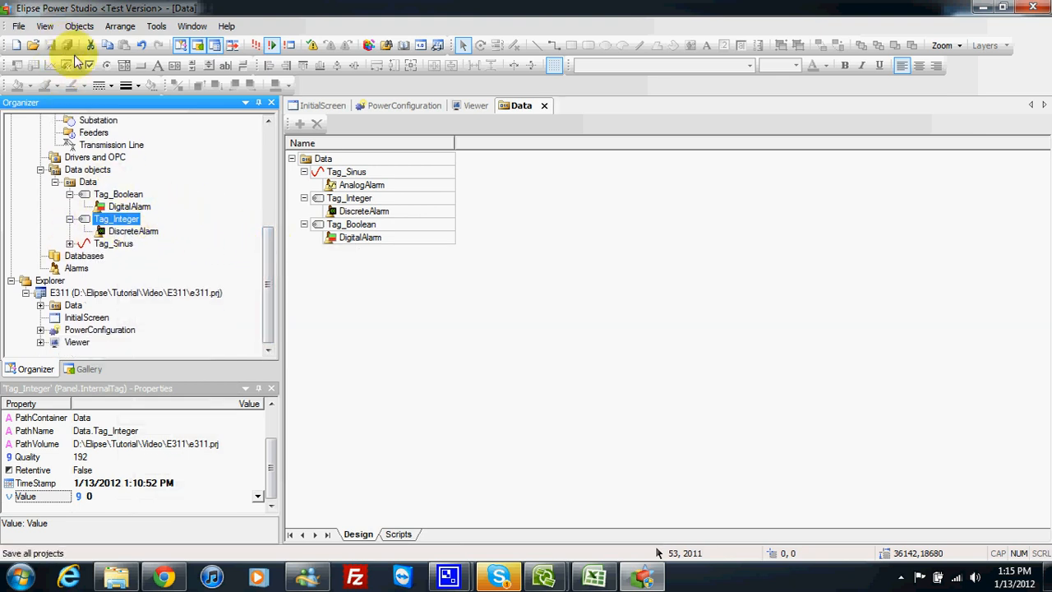
# Open the properties of the new DiscreteAlarm.
pyautogui.doubleClick(133, 231)
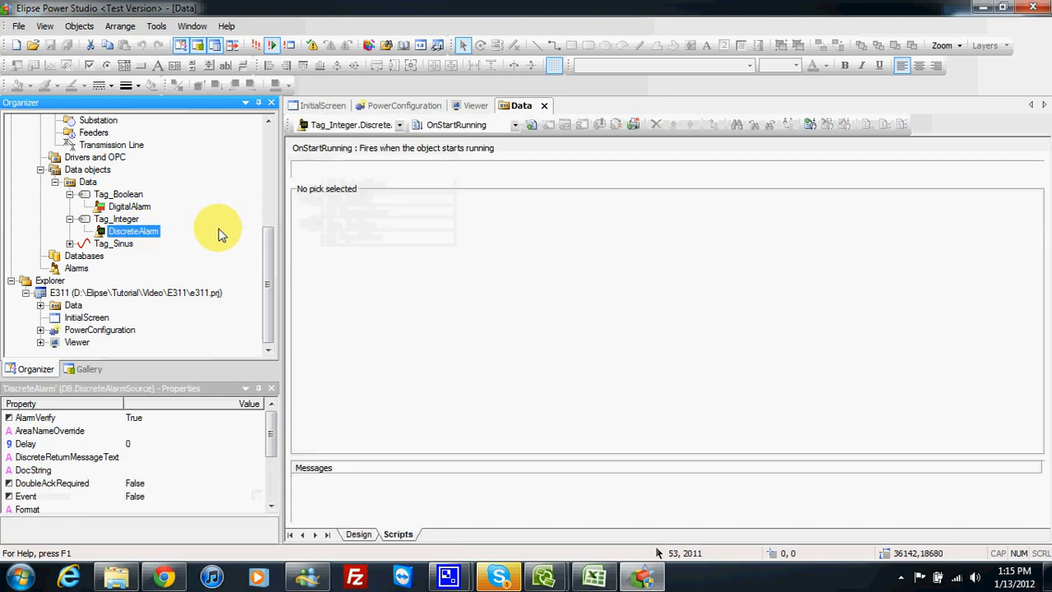
pyautogui.rightClick(129, 239)
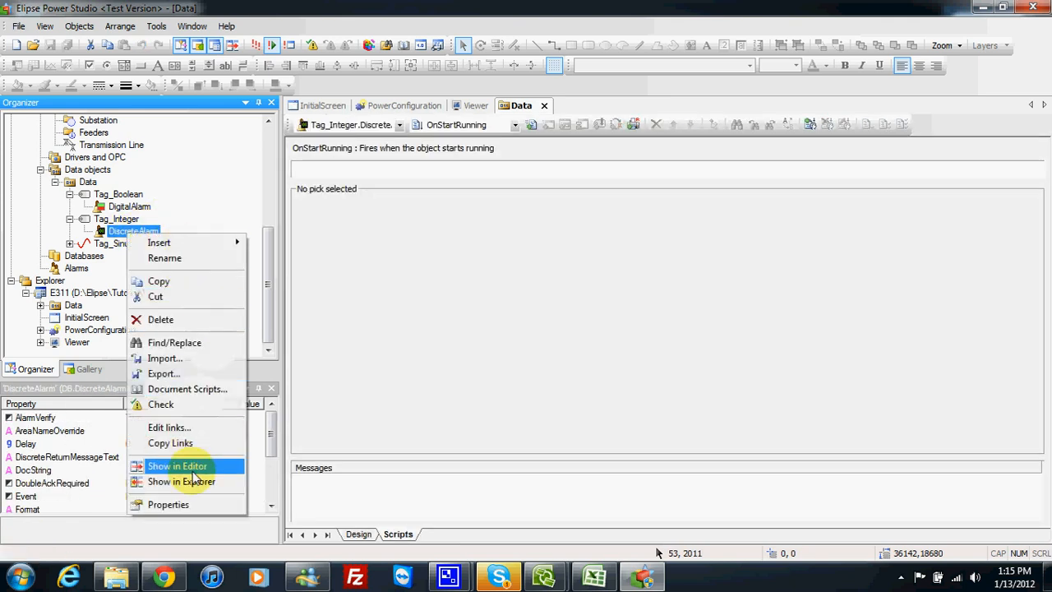
pyautogui.click(197, 502)
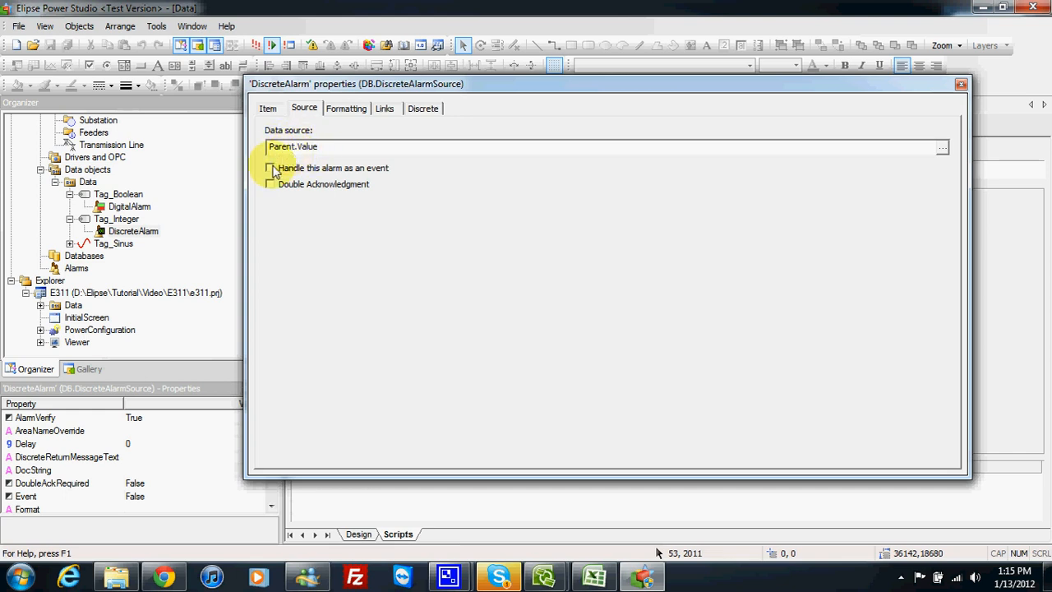
# On the Discrete tab, add four subconditions and widen the Name column.
pyautogui.click(422, 109)
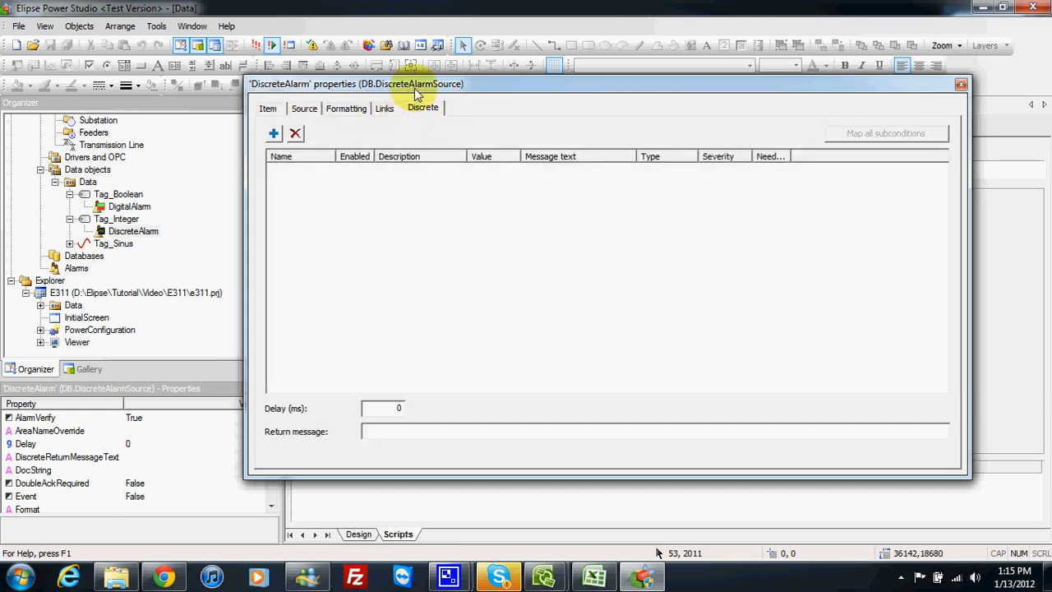
pyautogui.click(275, 140)
pyautogui.click(275, 139)
pyautogui.click(276, 140)
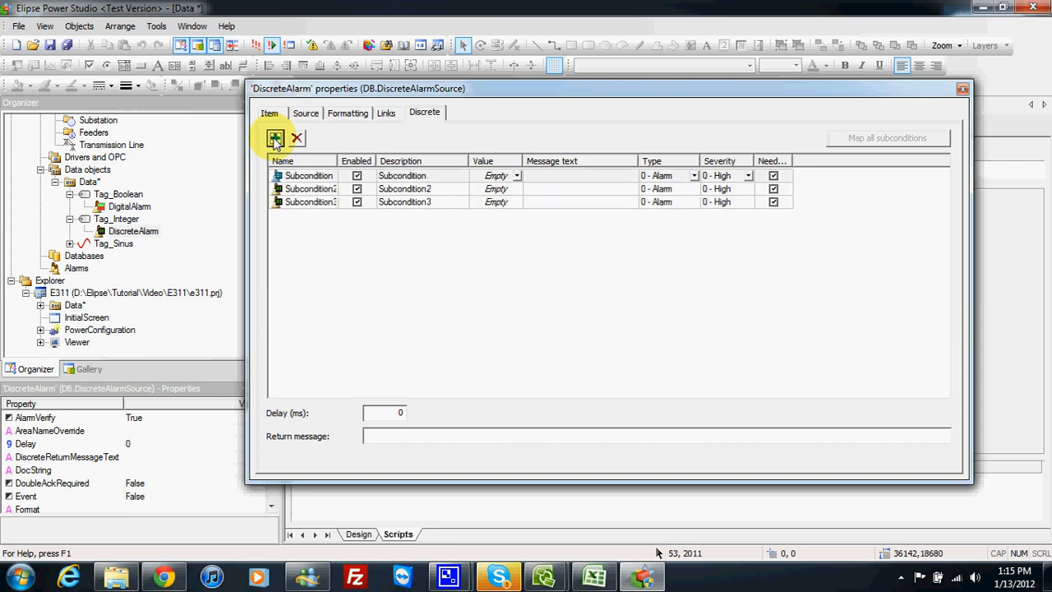
pyautogui.click(276, 141)
pyautogui.moveTo(337, 162); pyautogui.dragTo(365, 161)
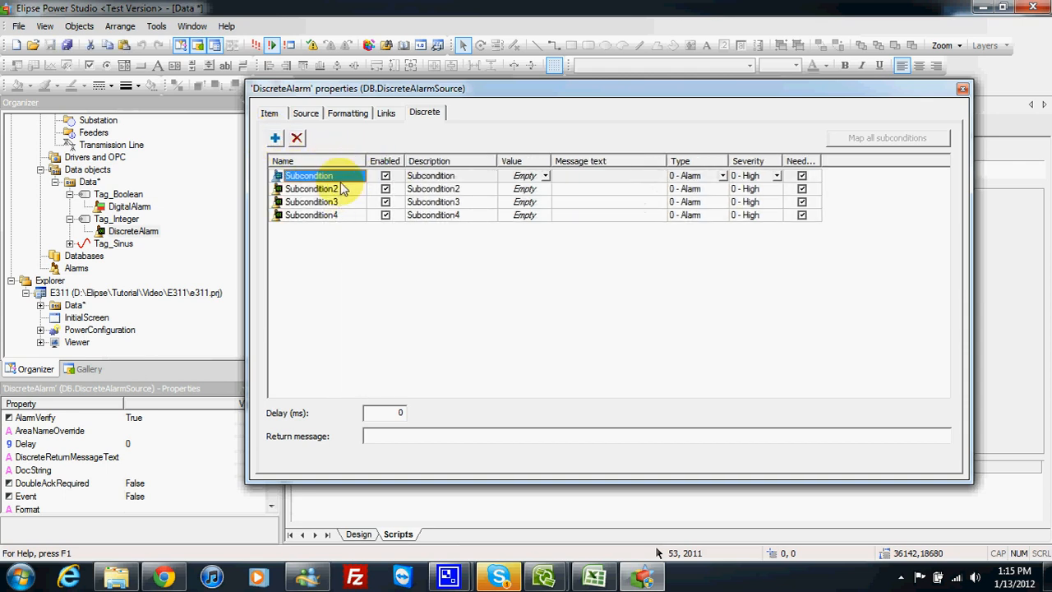
# Set the value type of all four subconditions to Integer.
pyautogui.click(545, 176)
pyautogui.click(586, 268)
pyautogui.click(546, 190)
pyautogui.click(586, 285)
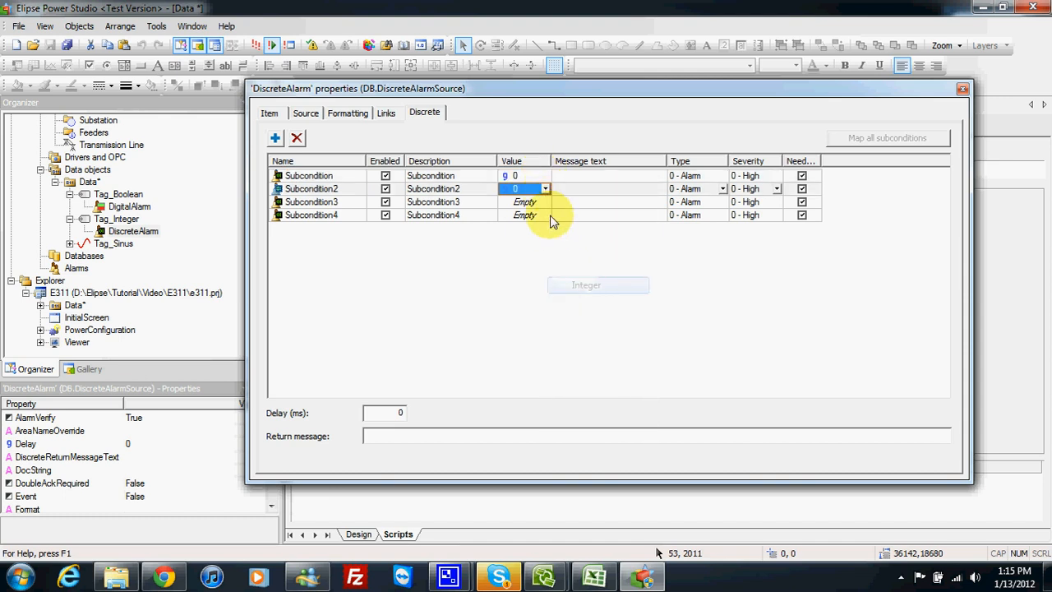
pyautogui.click(545, 202)
pyautogui.click(596, 295)
pyautogui.click(546, 215)
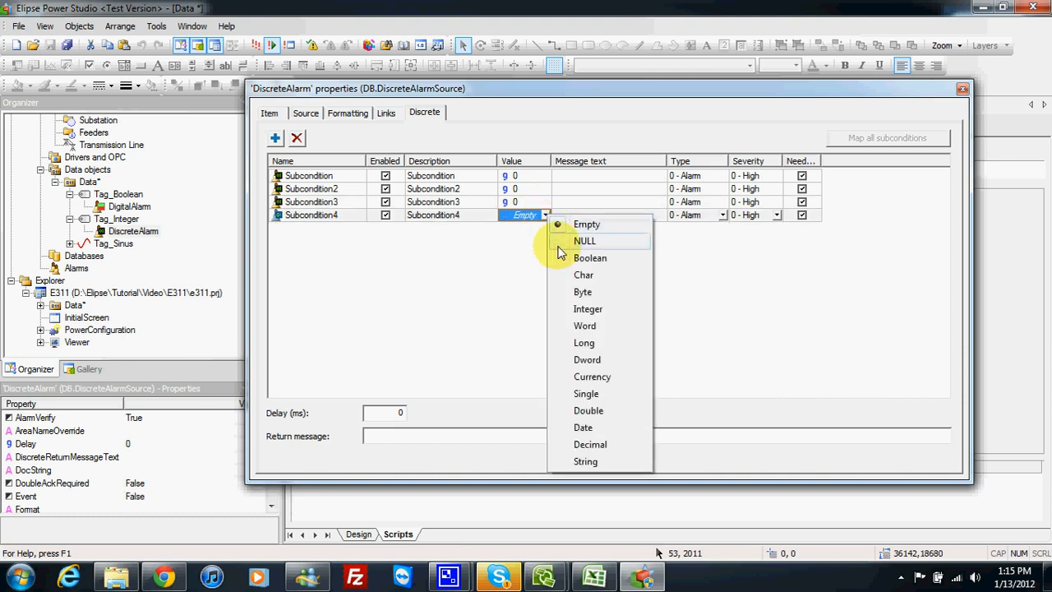
pyautogui.click(586, 308)
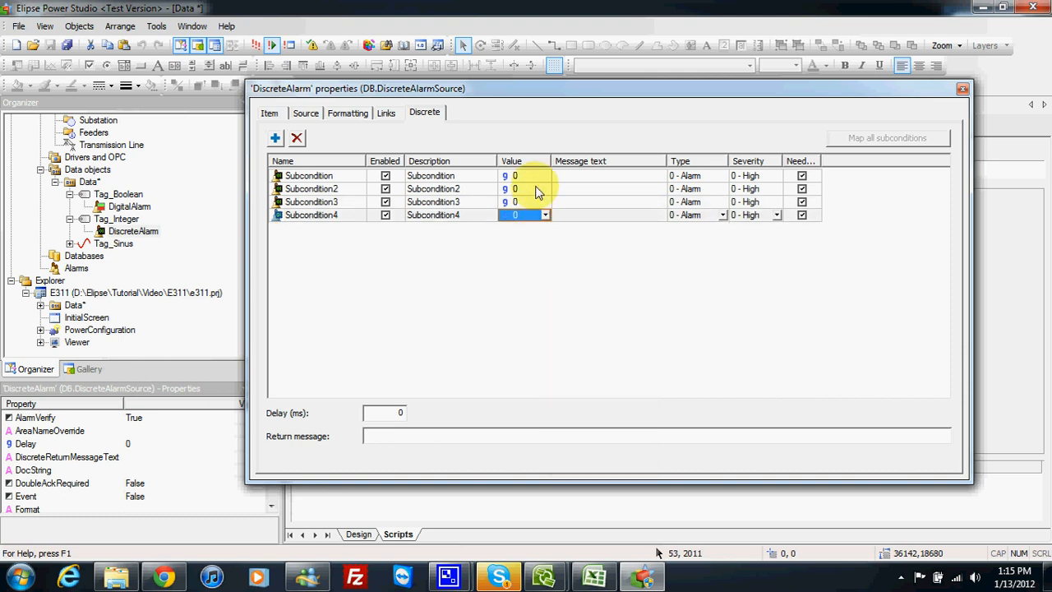
# Enter the subcondition values 0, 1, 2 and 3.
pyautogui.click(536, 189)
pyautogui.click(536, 202)
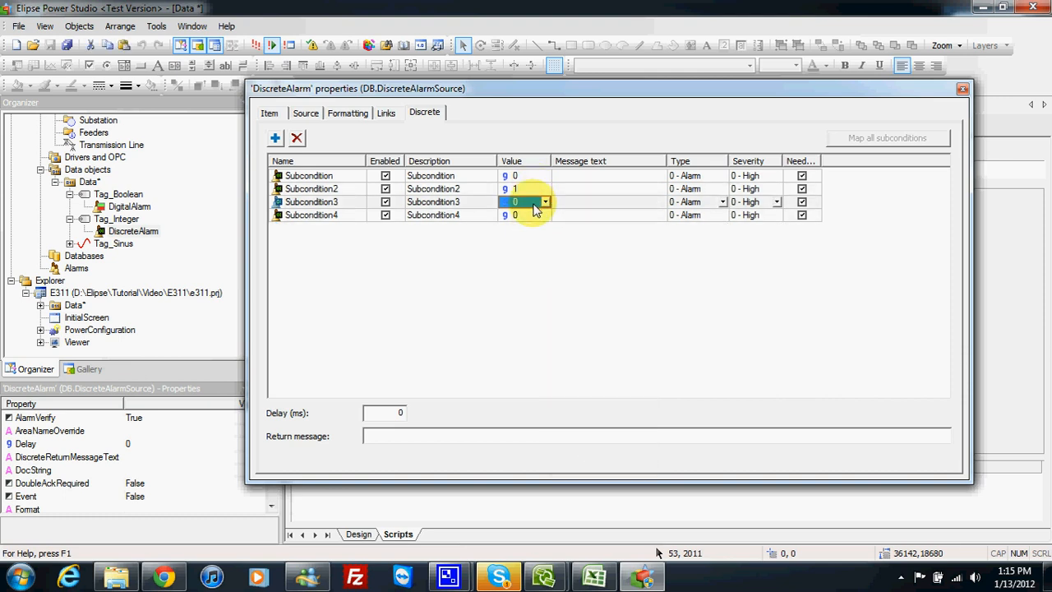
pyautogui.write('2')
pyautogui.click(538, 215)
pyautogui.write('3')
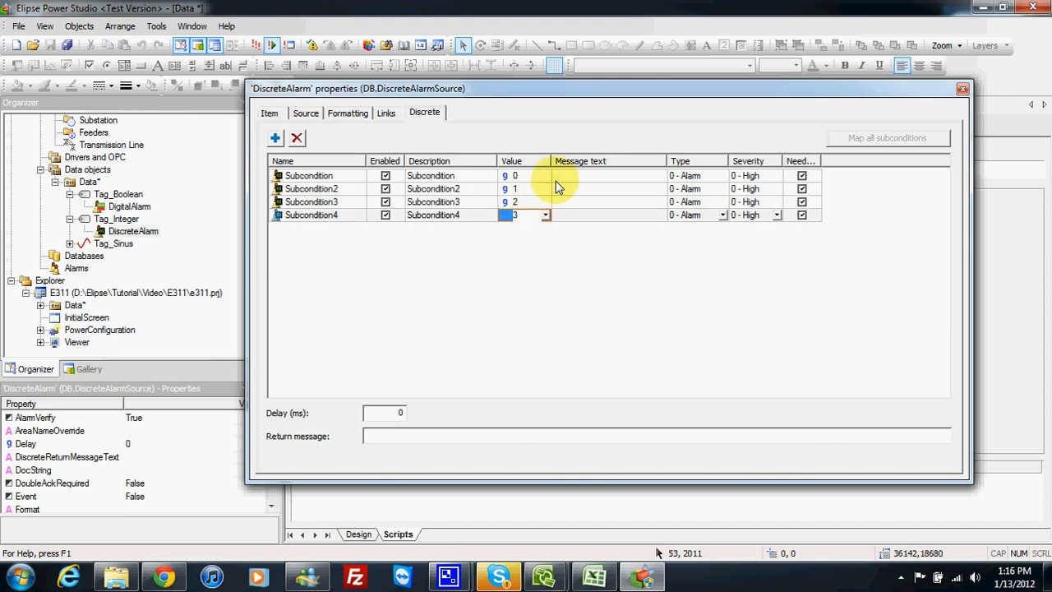
pyautogui.click(321, 175)
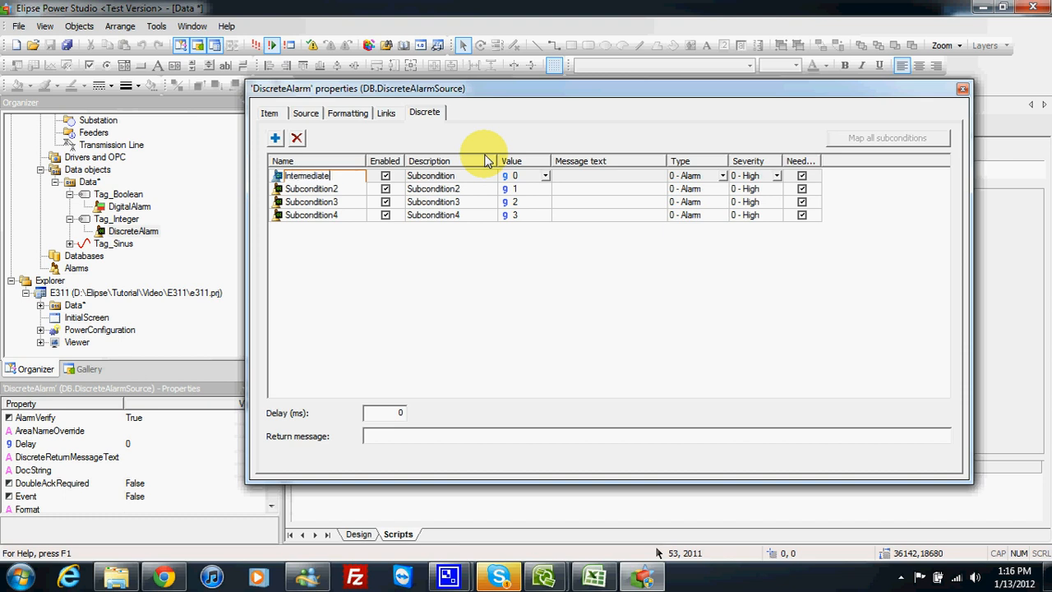
# Name the first subcondition Intermediate and copy it into its description and message text.
pyautogui.click(338, 189)
pyautogui.click(340, 177)
pyautogui.hotkey('ctrl', 'c')
pyautogui.click(421, 178)
pyautogui.hotkey('ctrl', 'v')
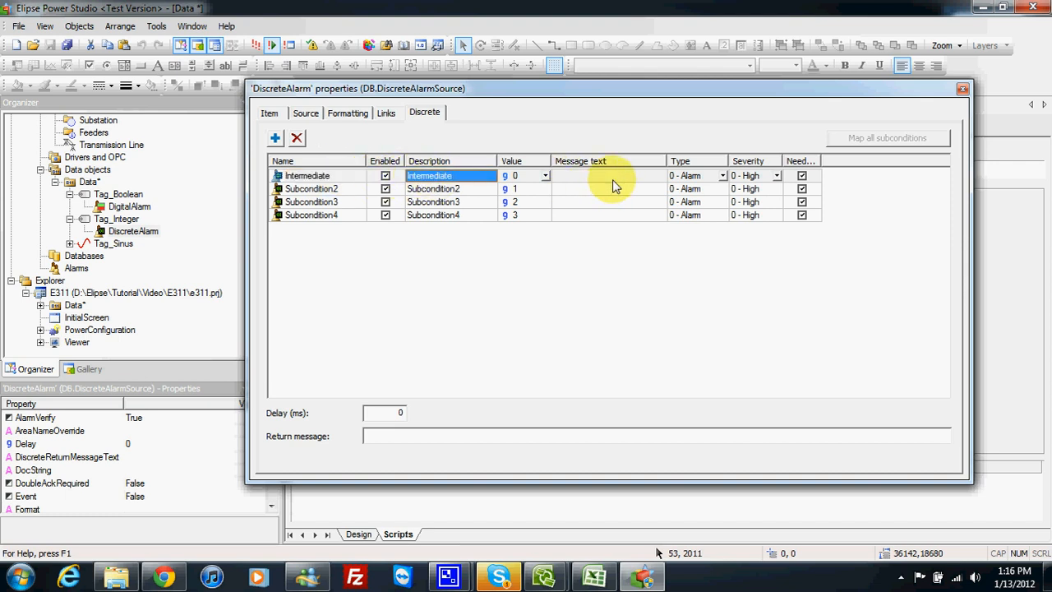
pyautogui.click(592, 176)
pyautogui.hotkey('ctrl', 'v')
pyautogui.click(588, 193)
# Name the remaining subconditions Open, Close and Fault.
pyautogui.click(345, 189)
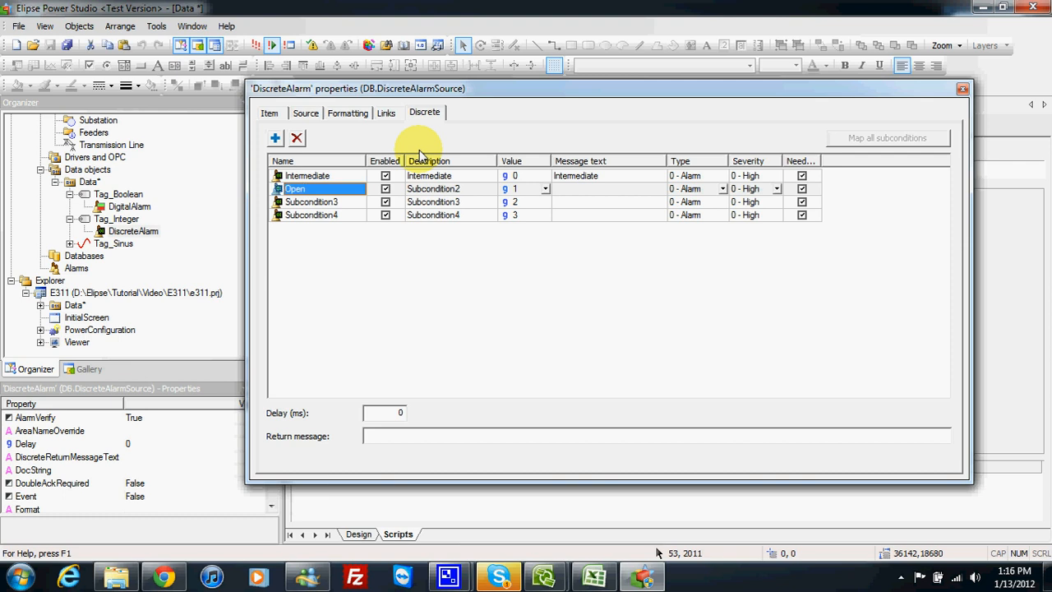
pyautogui.click(325, 203)
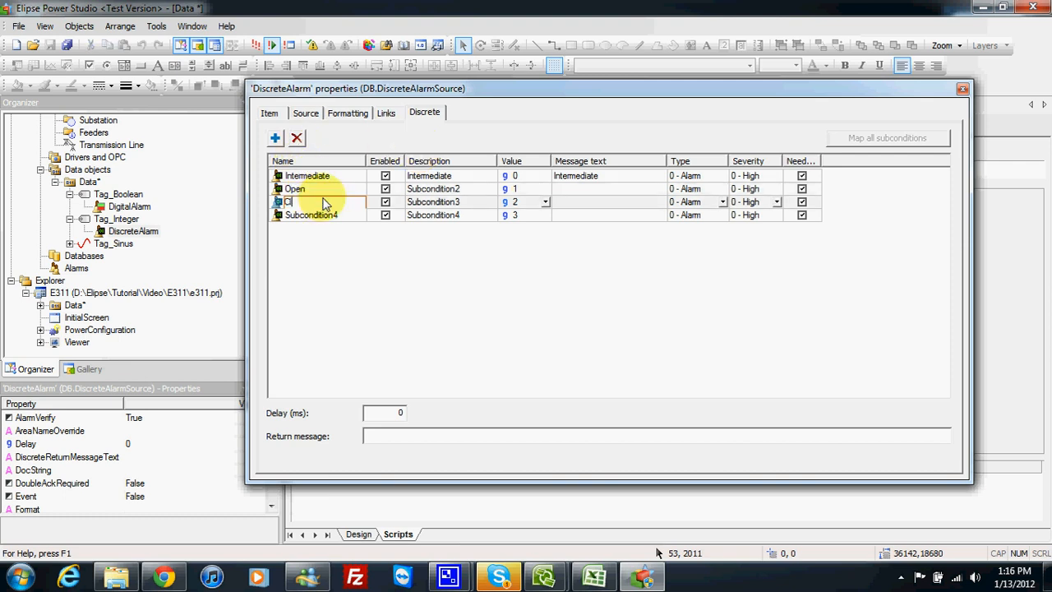
pyautogui.click(328, 215)
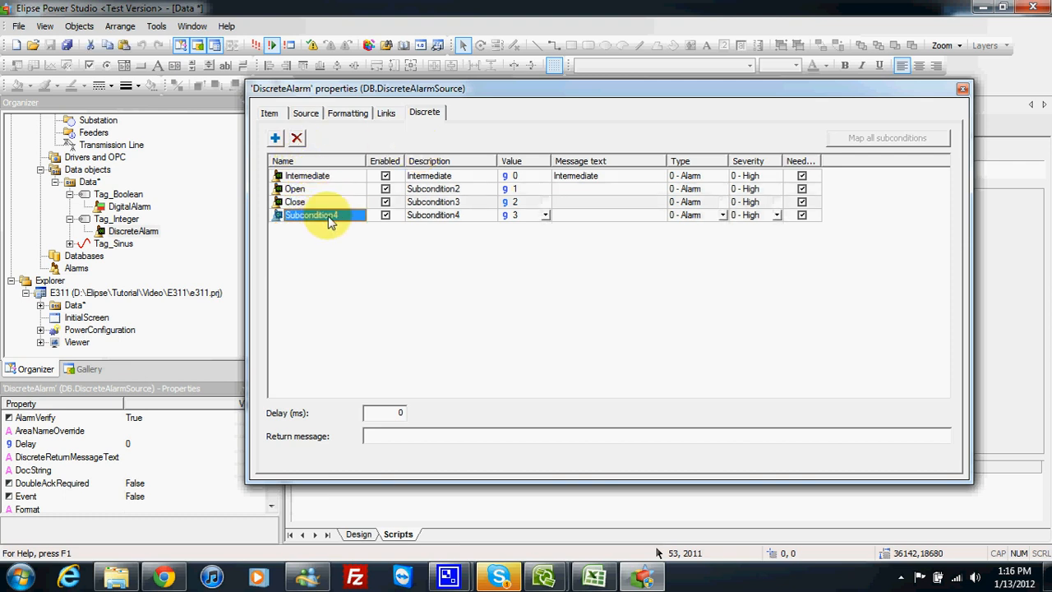
pyautogui.write('E')
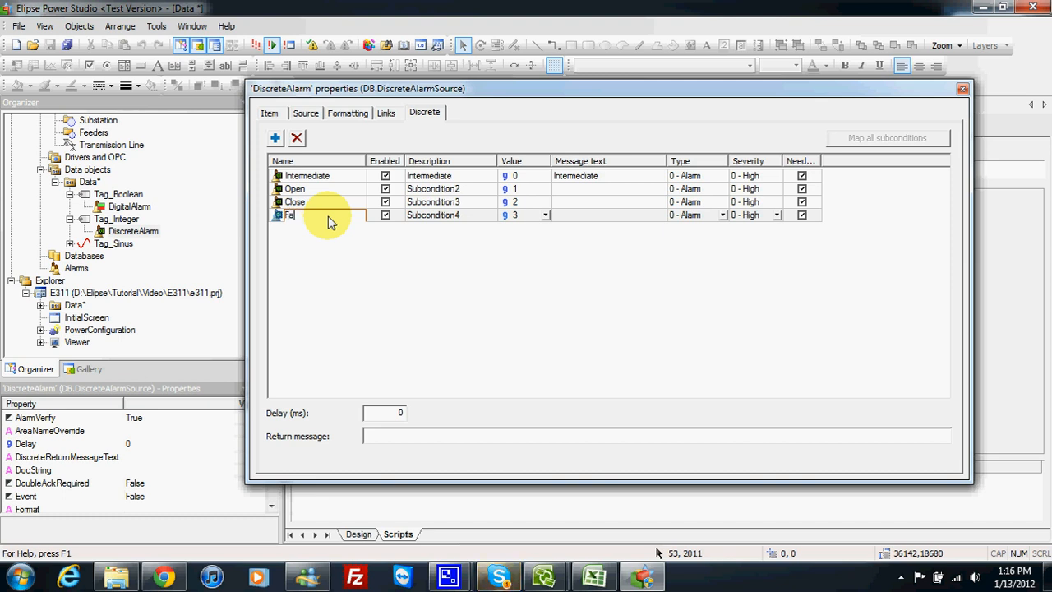
pyautogui.write('ault')
pyautogui.press('Return')
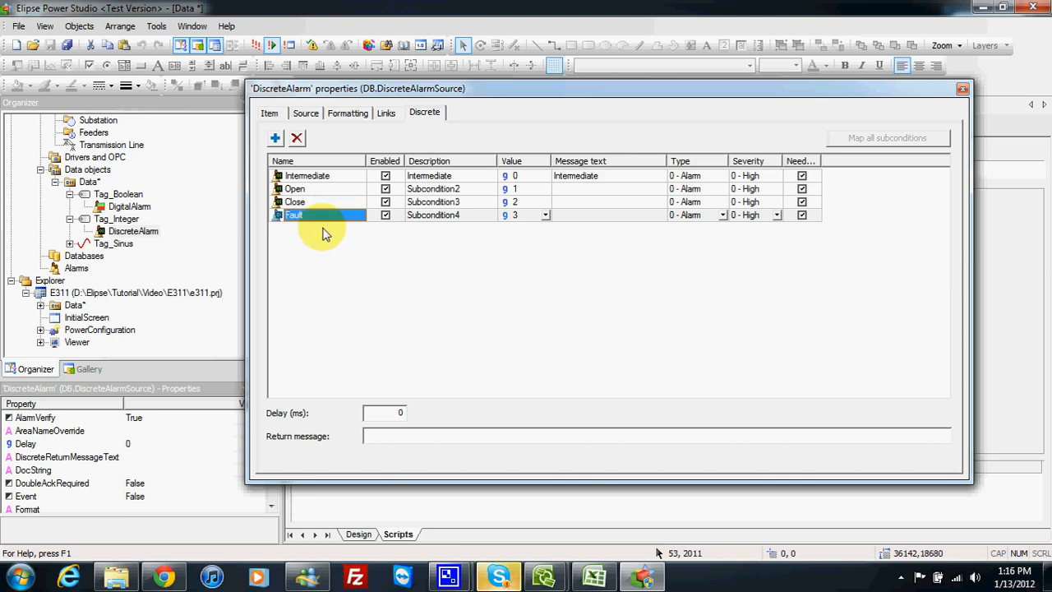
# Copy the name Open into the second subcondition's description and message text.
pyautogui.click(327, 191)
pyautogui.hotkey('ctrl', 'c')
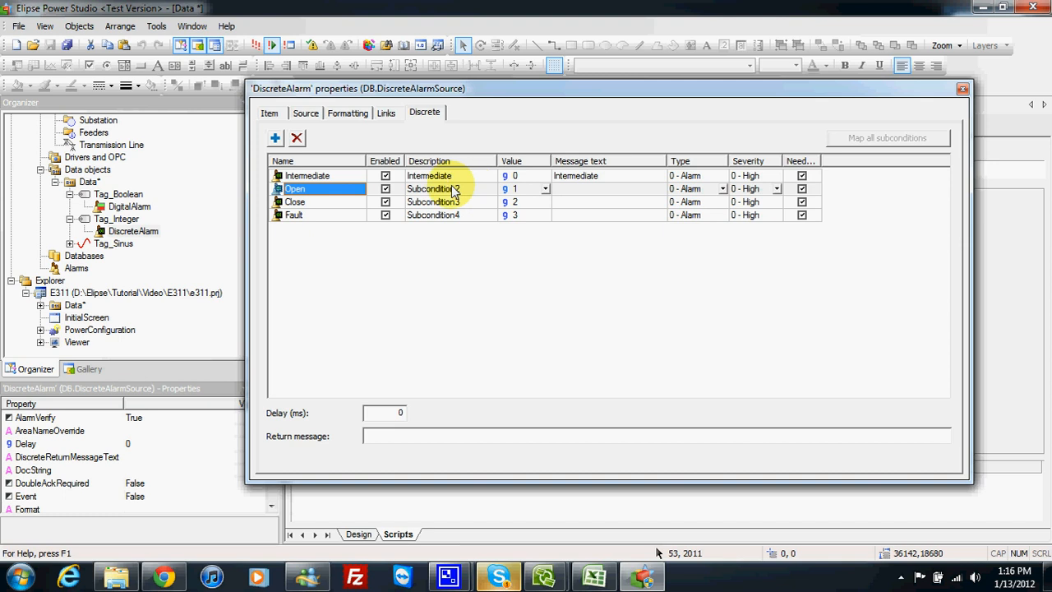
pyautogui.click(452, 189)
pyautogui.hotkey('ctrl', 'v')
pyautogui.click(587, 189)
pyautogui.hotkey('ctrl', 'v')
# Copy the name Close into the third subcondition's description and message text.
pyautogui.click(300, 201)
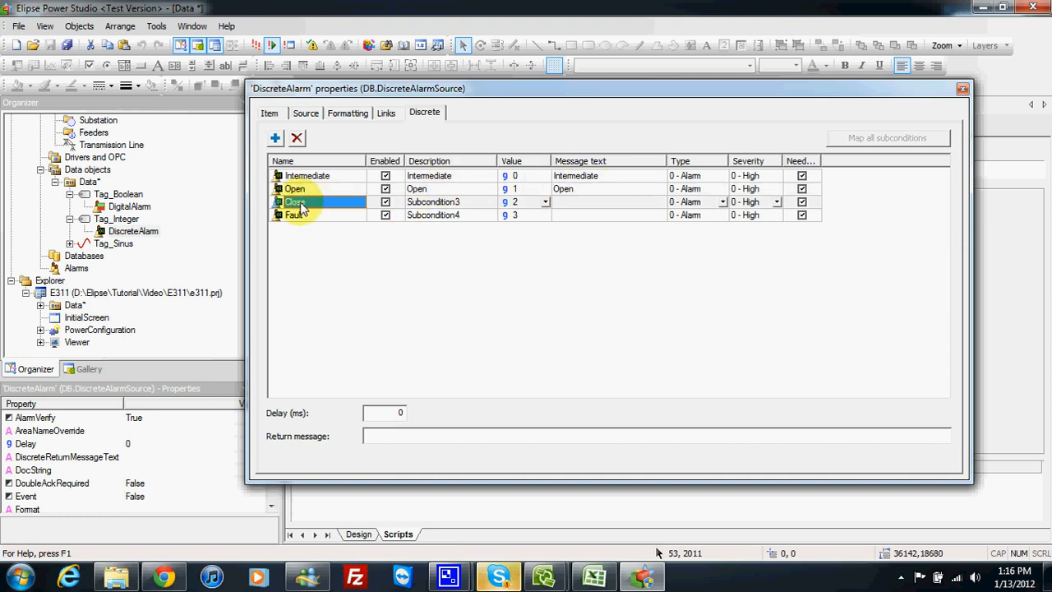
pyautogui.hotkey('ctrl', 'c')
pyautogui.click(479, 203)
pyautogui.hotkey('ctrl', 'v')
pyautogui.click(597, 202)
pyautogui.hotkey('ctrl', 'v')
pyautogui.click(354, 215)
# Copy the name Fault into the fourth subcondition's description and message text.
pyautogui.hotkey('ctrl', 'c')
pyautogui.click(452, 216)
pyautogui.hotkey('ctrl', 'v')
pyautogui.click(587, 215)
pyautogui.hotkey('ctrl', 'v')
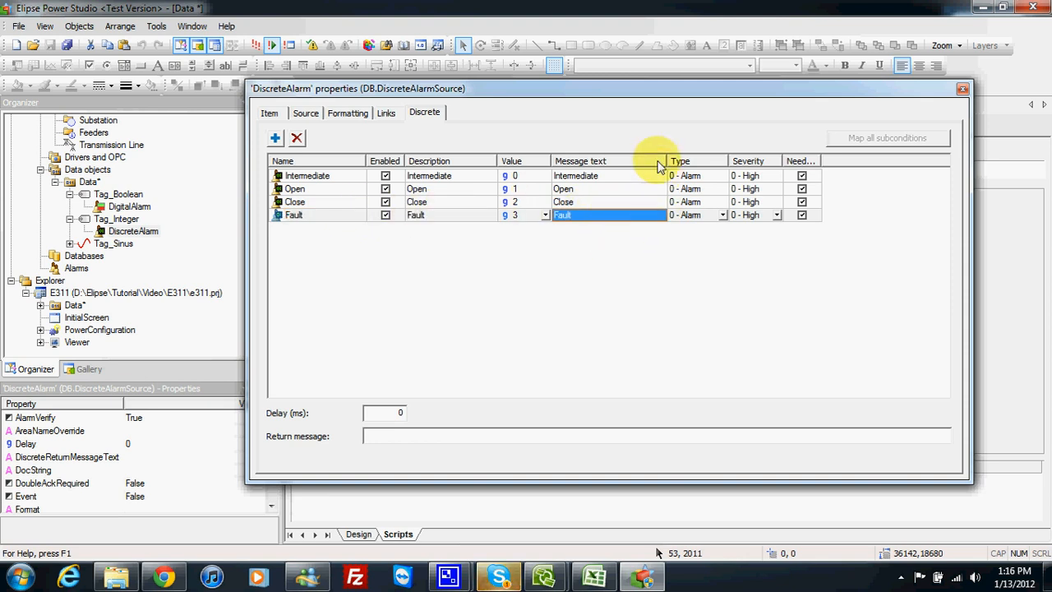
# Review the subconditions' alarm types, keeping Intermediate at 0 - Alarm.
pyautogui.moveTo(657, 94); pyautogui.dragTo(610, 93)
pyautogui.click(592, 172)
pyautogui.click(587, 185)
pyautogui.click(587, 198)
pyautogui.click(586, 211)
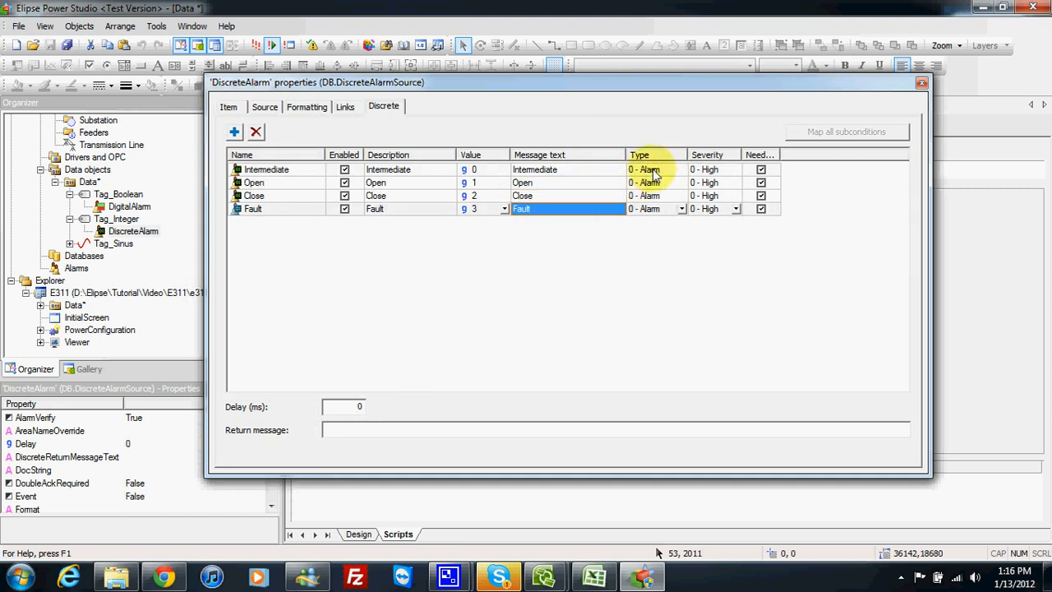
pyautogui.click(681, 169)
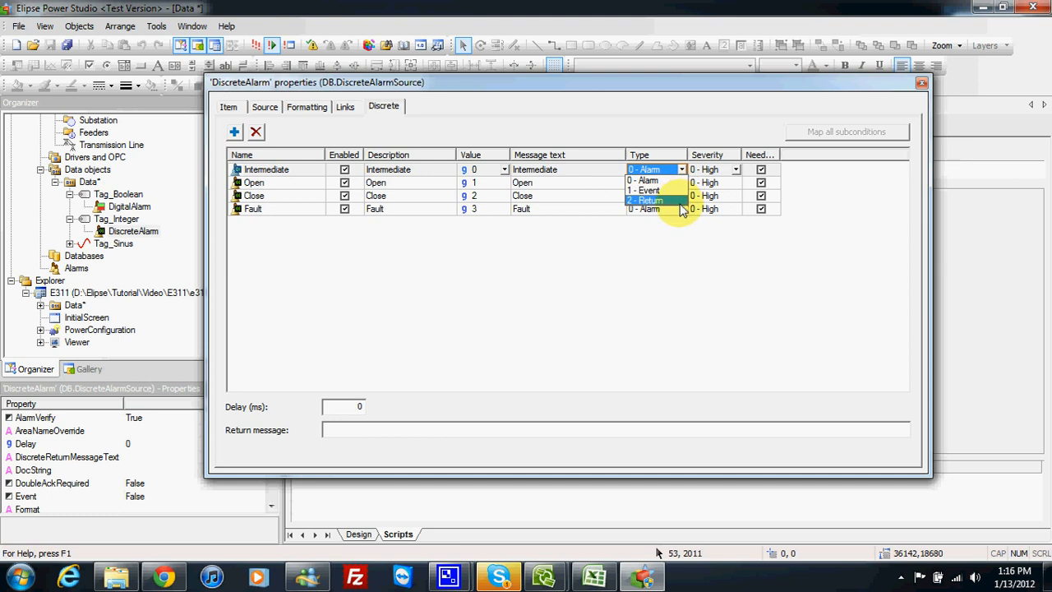
pyautogui.click(666, 183)
pyautogui.click(669, 184)
pyautogui.click(670, 197)
pyautogui.click(670, 209)
pyautogui.click(670, 196)
pyautogui.click(670, 182)
pyautogui.click(670, 169)
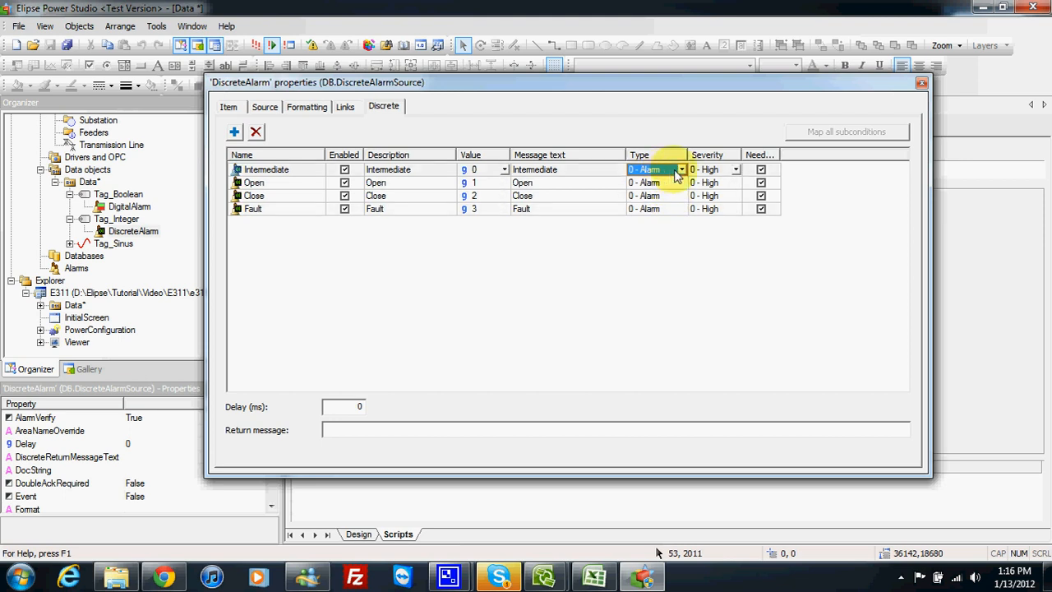
# Set the Open and Close subconditions' severity to 1 - Medium.
pyautogui.click(717, 185)
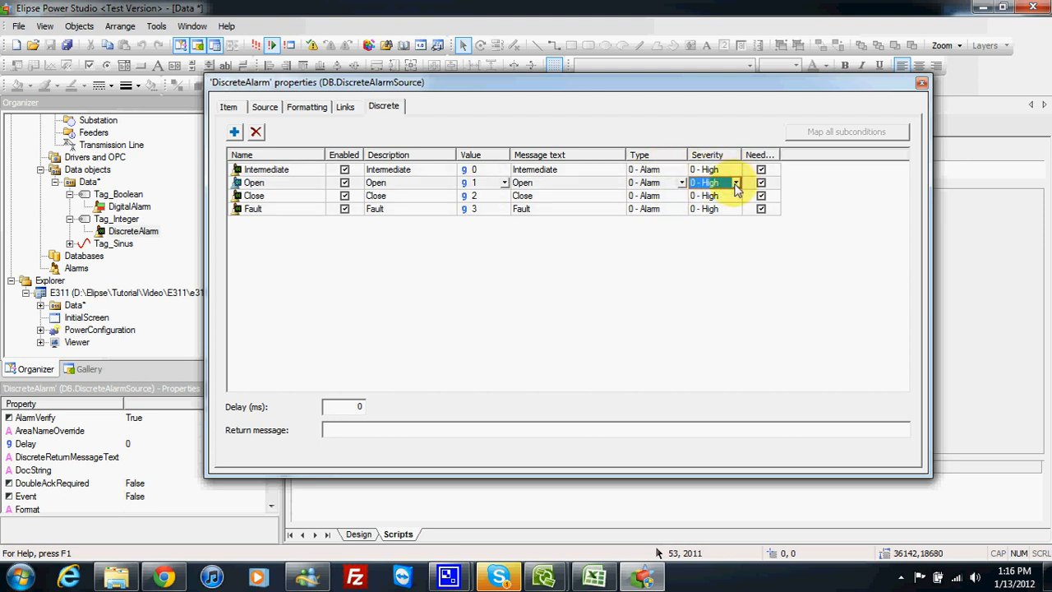
pyautogui.click(736, 183)
pyautogui.click(725, 196)
pyautogui.click(736, 196)
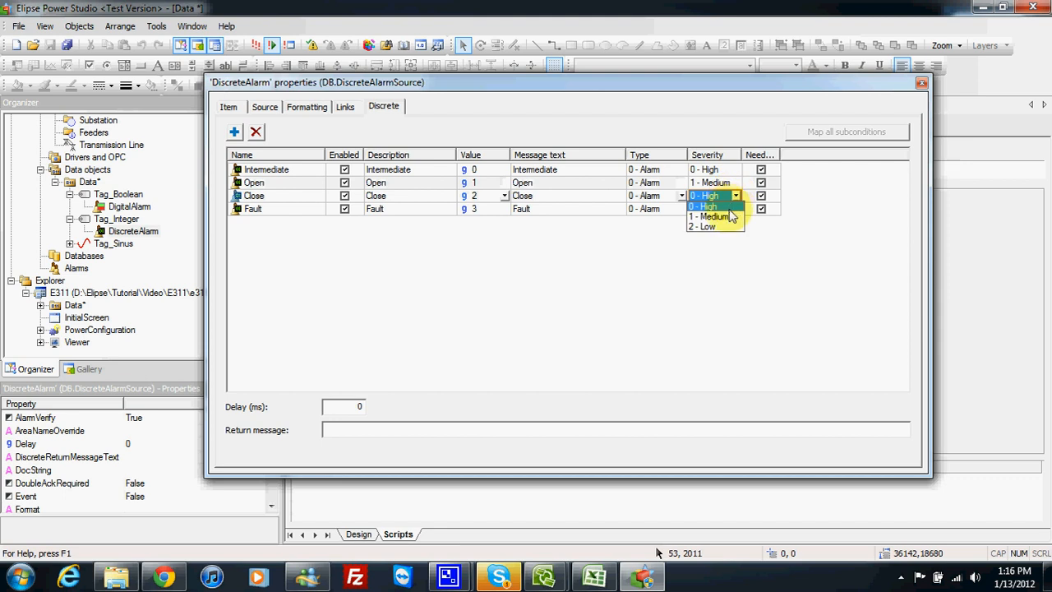
pyautogui.click(717, 220)
pyautogui.moveTo(618, 88); pyautogui.dragTo(649, 85)
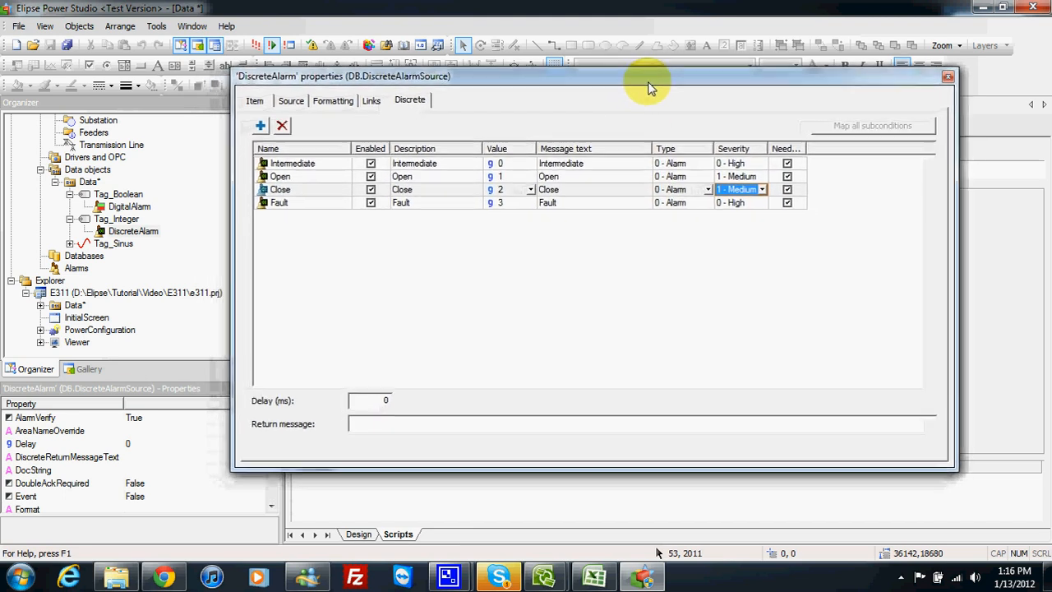
pyautogui.moveTo(402, 74); pyautogui.dragTo(402, 85)
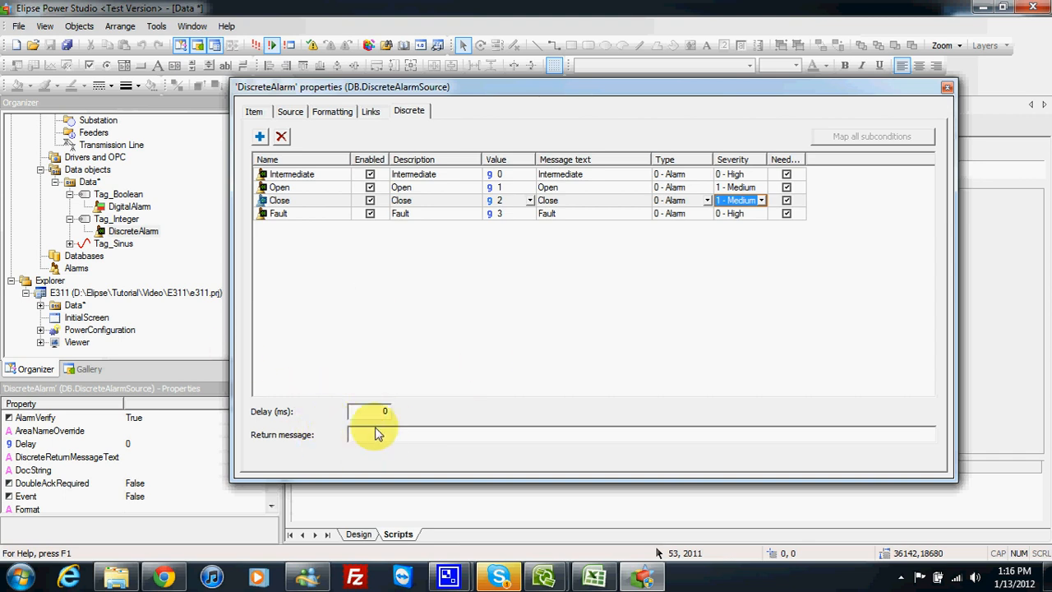
# Step through the Intermediate, Open, Close and Fault condition rows.
pyautogui.click(301, 174)
pyautogui.click(301, 188)
pyautogui.click(301, 201)
pyautogui.click(301, 214)
pyautogui.click(302, 187)
pyautogui.click(304, 174)
pyautogui.click(301, 188)
pyautogui.click(300, 200)
pyautogui.click(303, 214)
pyautogui.click(304, 189)
pyautogui.click(305, 175)
pyautogui.click(304, 187)
pyautogui.click(304, 200)
pyautogui.click(306, 213)
pyautogui.click(305, 200)
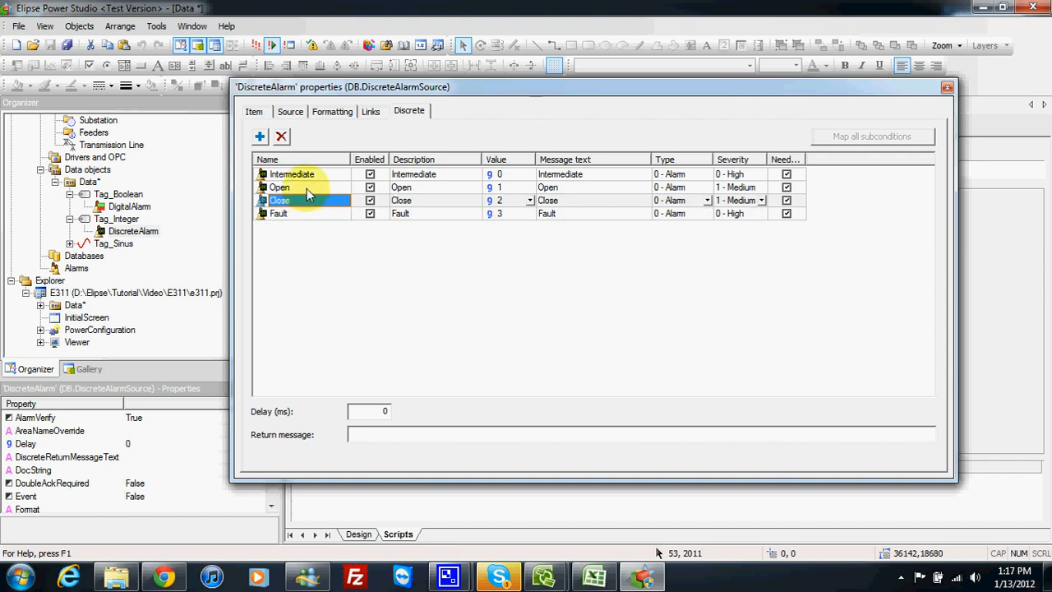
pyautogui.click(308, 174)
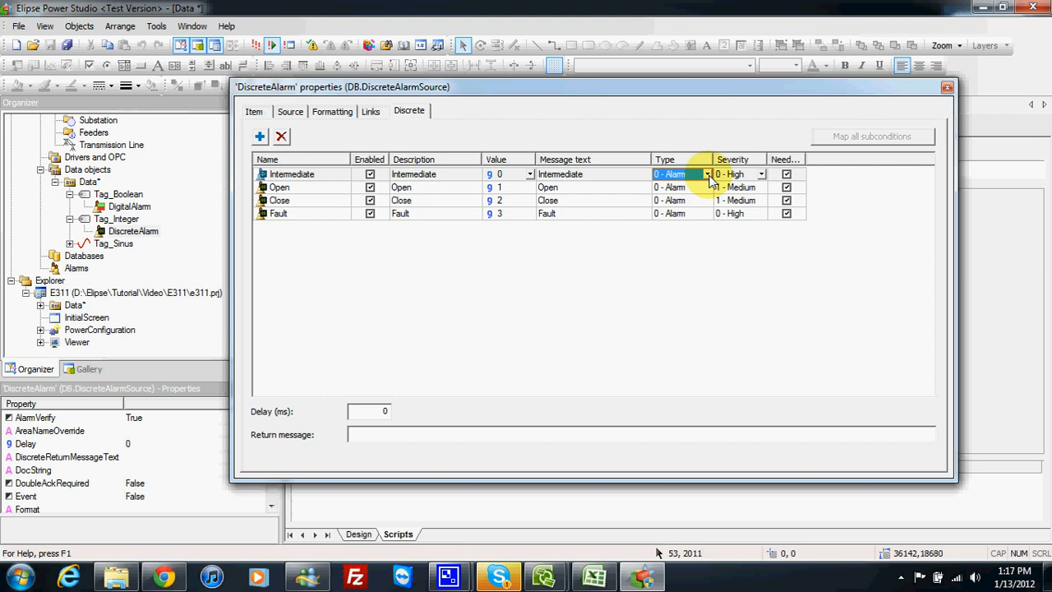
# Set the Open, Close and Fault conditions' type to 1 - Event.
pyautogui.click(707, 207)
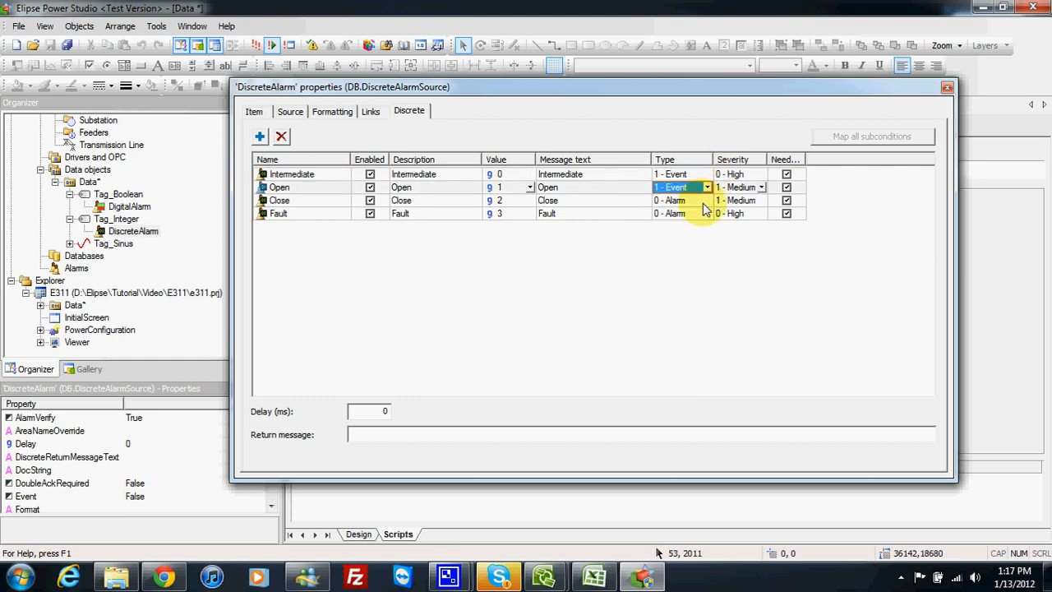
pyautogui.click(707, 201)
pyautogui.click(703, 222)
pyautogui.click(706, 214)
pyautogui.click(703, 234)
pyautogui.moveTo(693, 87); pyautogui.dragTo(707, 61)
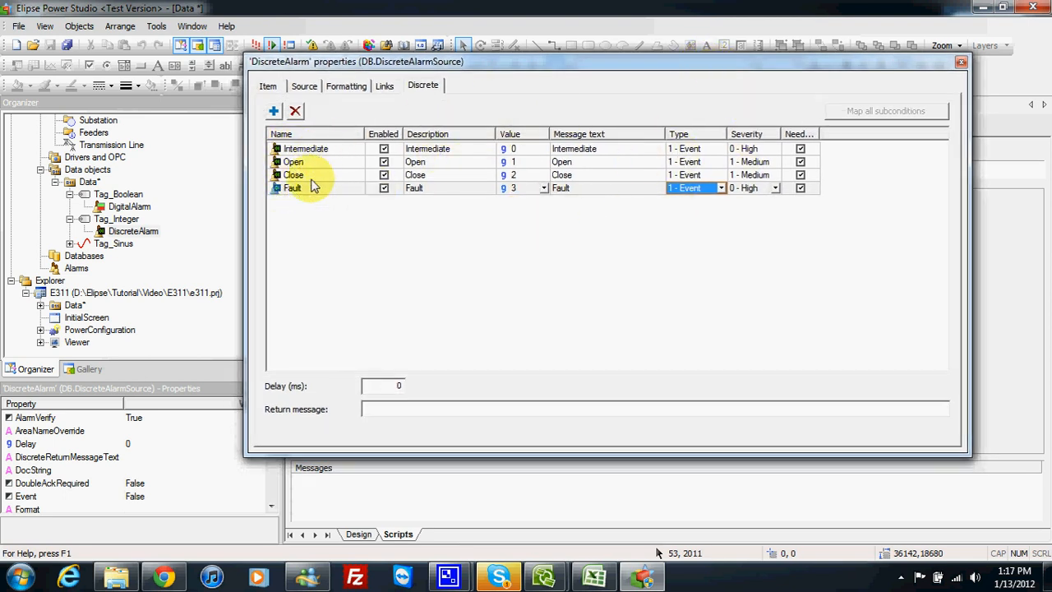
pyautogui.moveTo(378, 67); pyautogui.dragTo(364, 76)
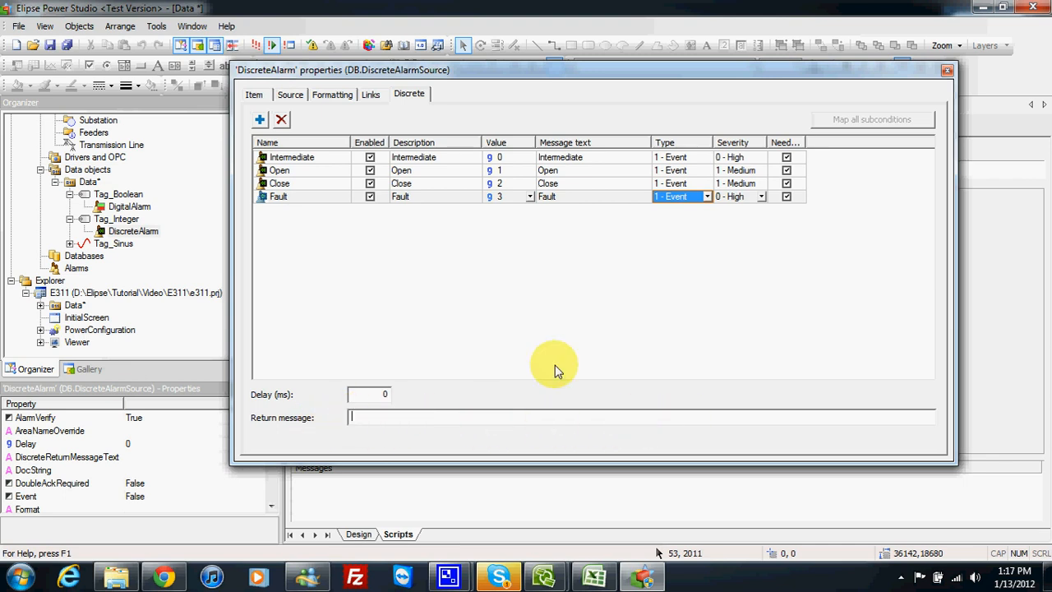
pyautogui.moveTo(685, 79); pyautogui.dragTo(649, 95)
# Close the DiscreteAlarm properties and review the Analog, Discrete and Digital alarms.
pyautogui.click(910, 87)
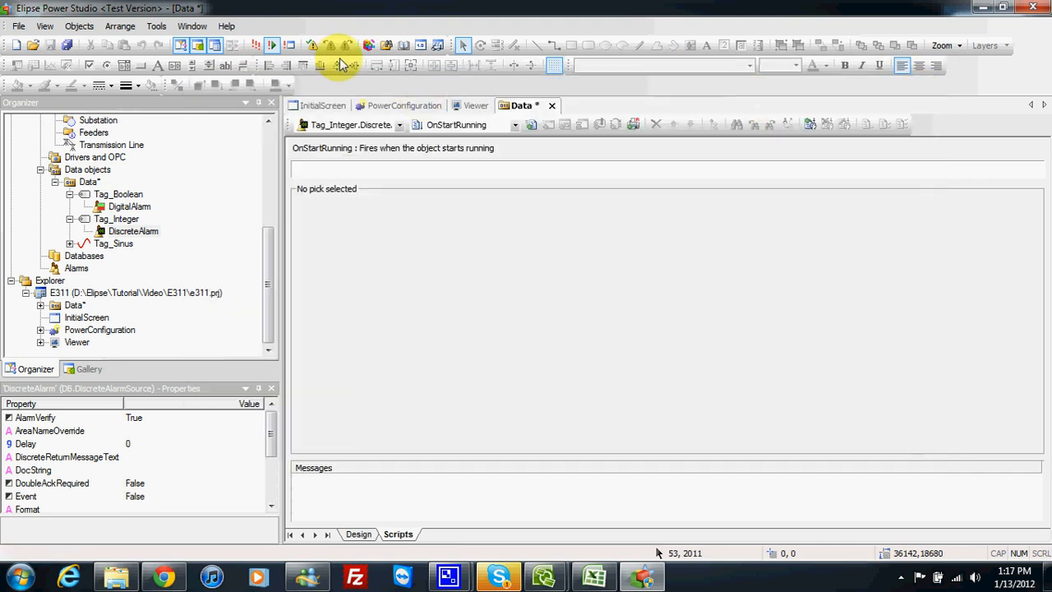
pyautogui.moveTo(269, 241)
pyautogui.mouseDown()
pyautogui.moveTo(265, 223)
pyautogui.moveTo(267, 236)
pyautogui.mouseUp()
pyautogui.click(70, 256)
pyautogui.click(125, 269)
pyautogui.click(130, 244)
pyautogui.click(134, 219)
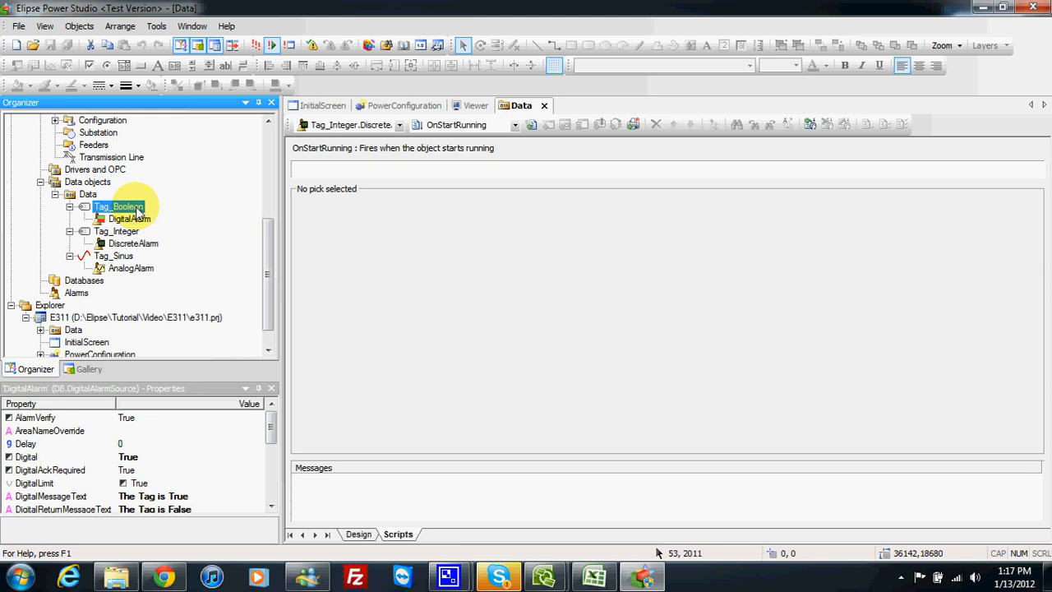
pyautogui.moveTo(271, 243)
pyautogui.mouseDown()
pyautogui.moveTo(271, 230)
pyautogui.moveTo(266, 254)
pyautogui.mouseUp()
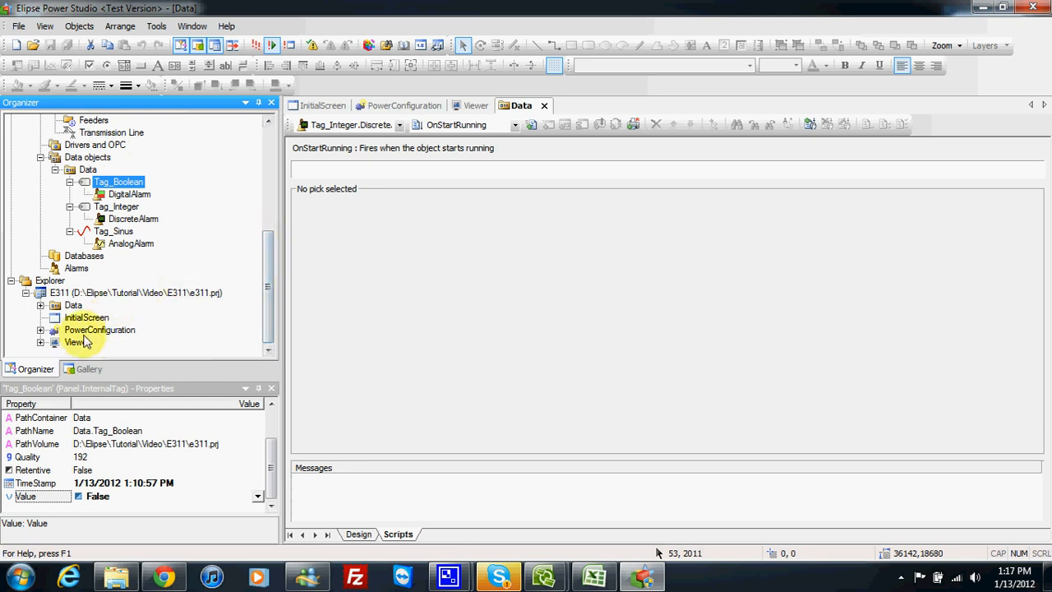
# Insert alarm server AlarmServer1 into e311.prj from the Alarms folder.
pyautogui.click(74, 269)
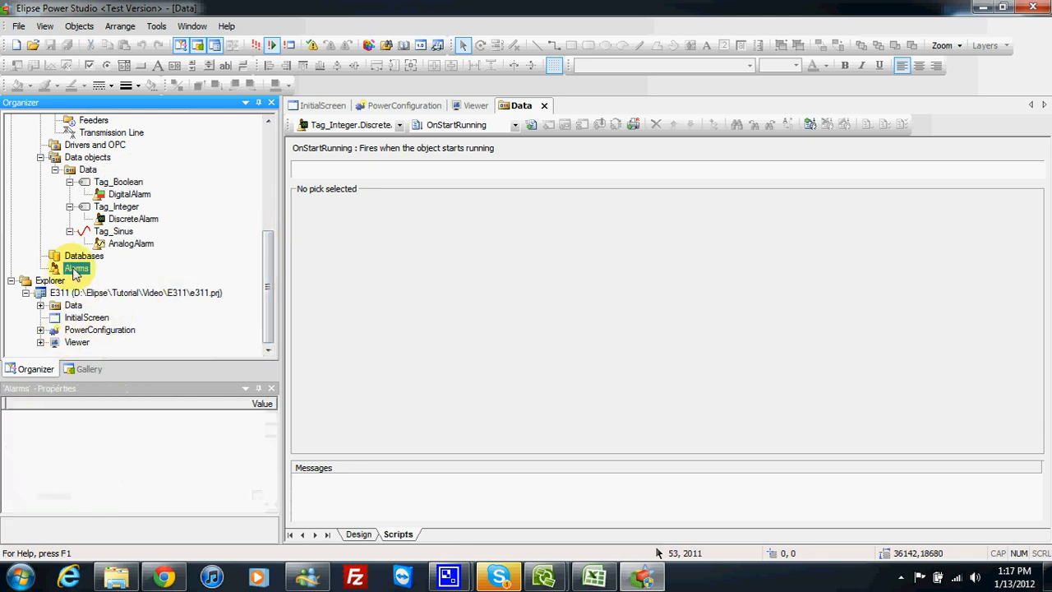
pyautogui.rightClick(74, 270)
pyautogui.moveTo(144, 279)
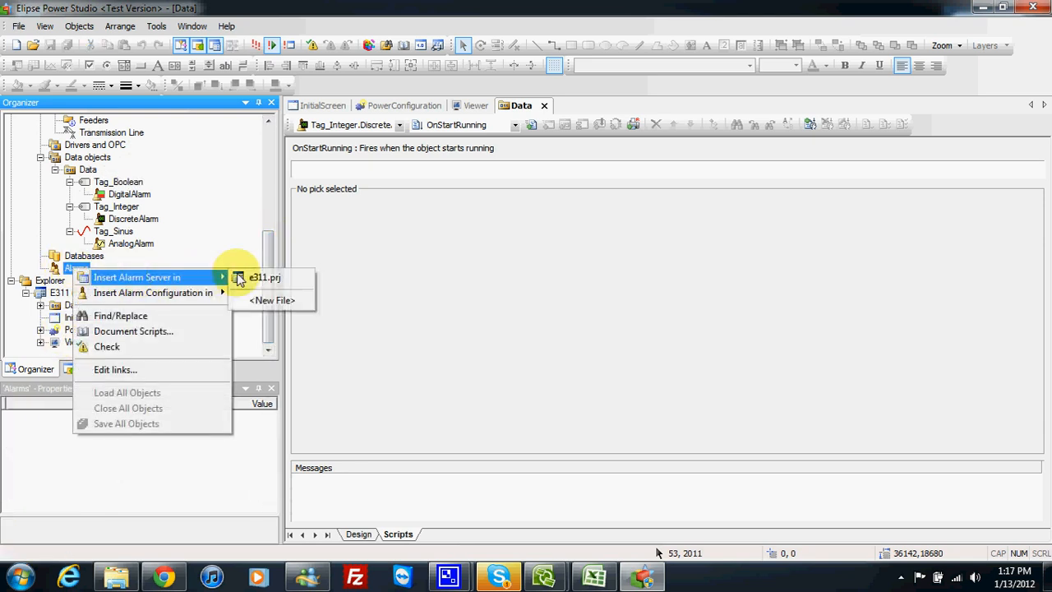
pyautogui.click(265, 277)
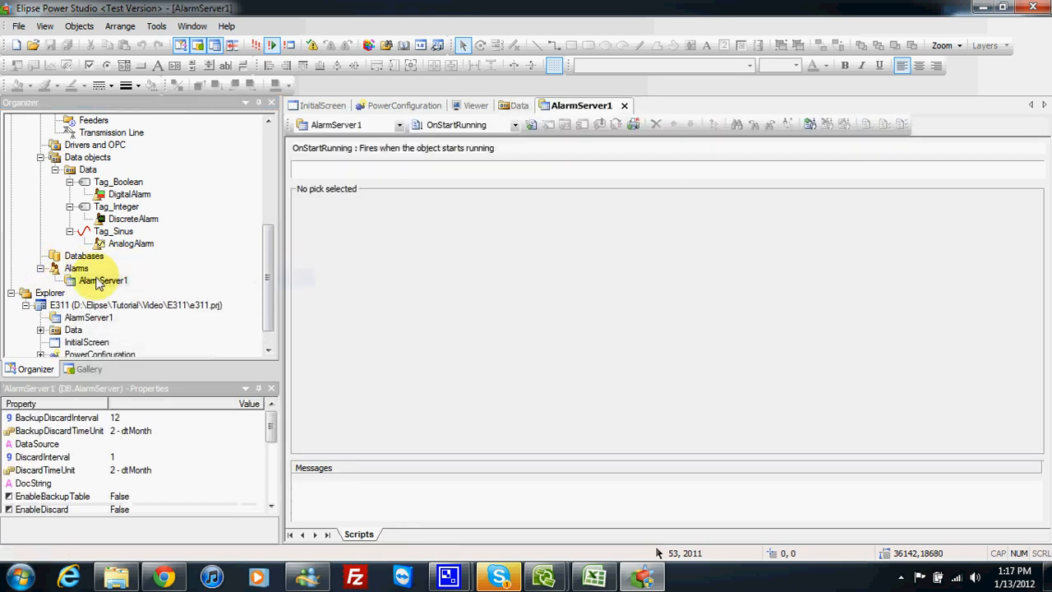
pyautogui.scroll(-1, 266, 267)
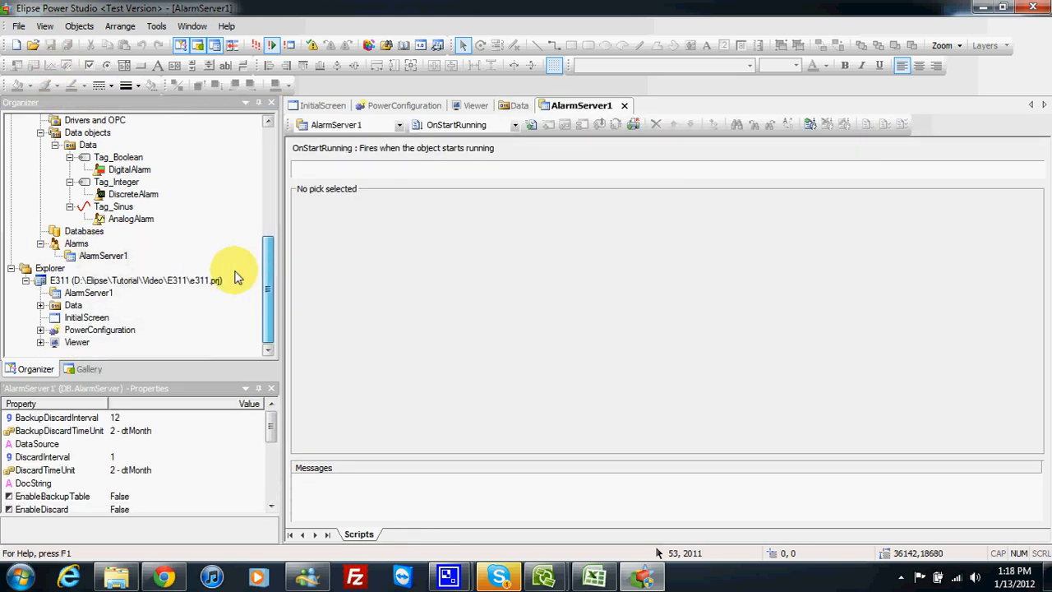
# Enable storing AlarmServer1's alarm events in the database, then close its properties.
pyautogui.rightClick(103, 255)
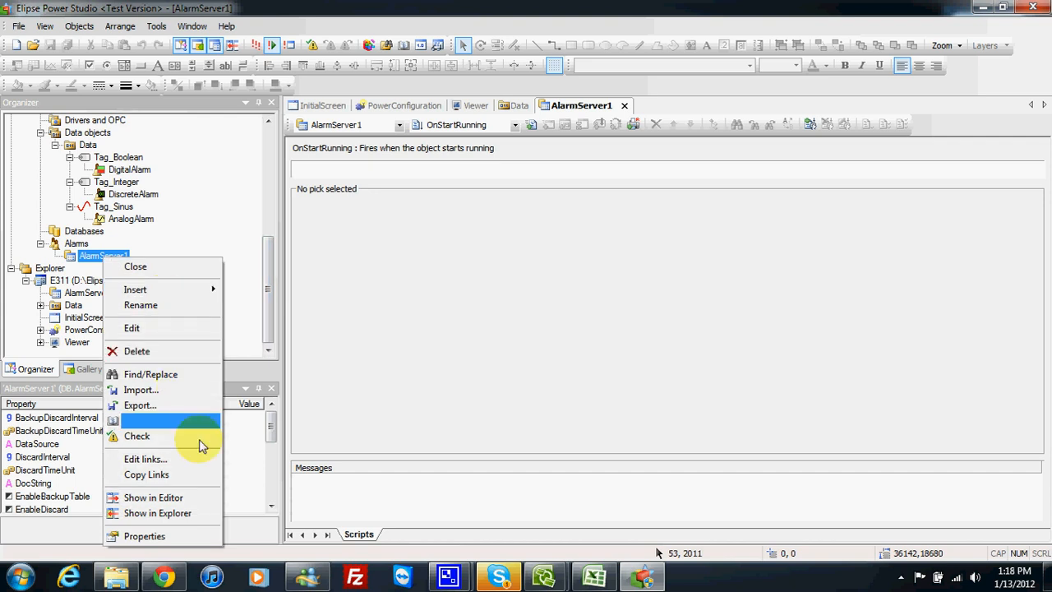
pyautogui.click(197, 534)
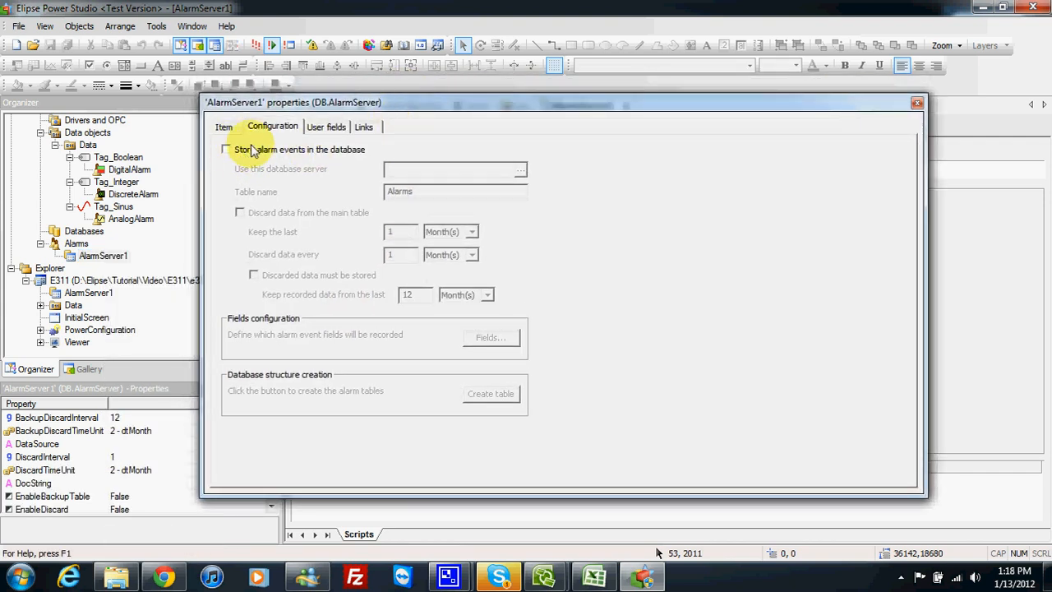
pyautogui.click(226, 149)
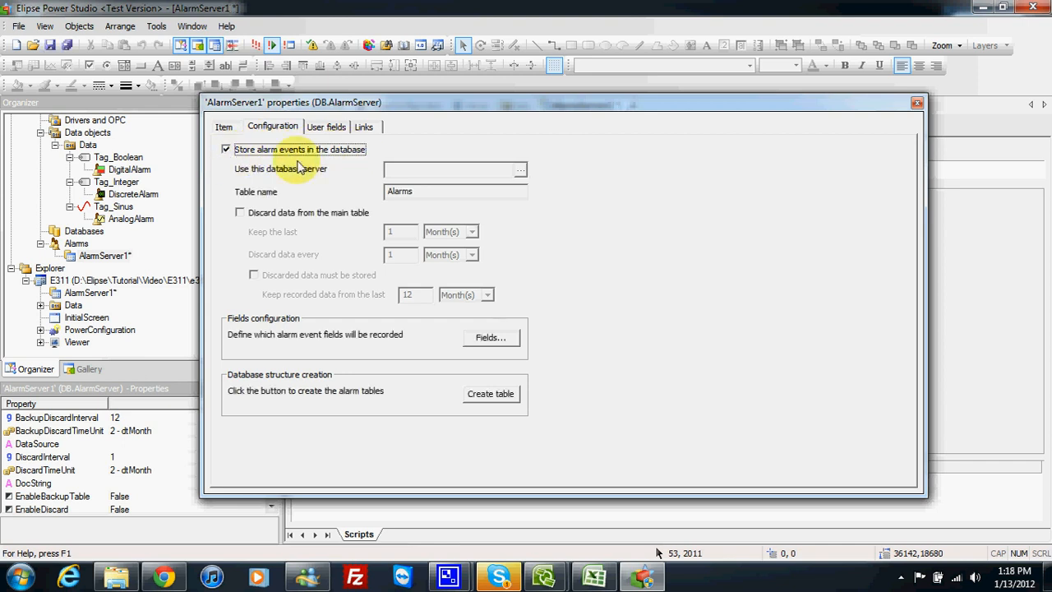
pyautogui.click(520, 168)
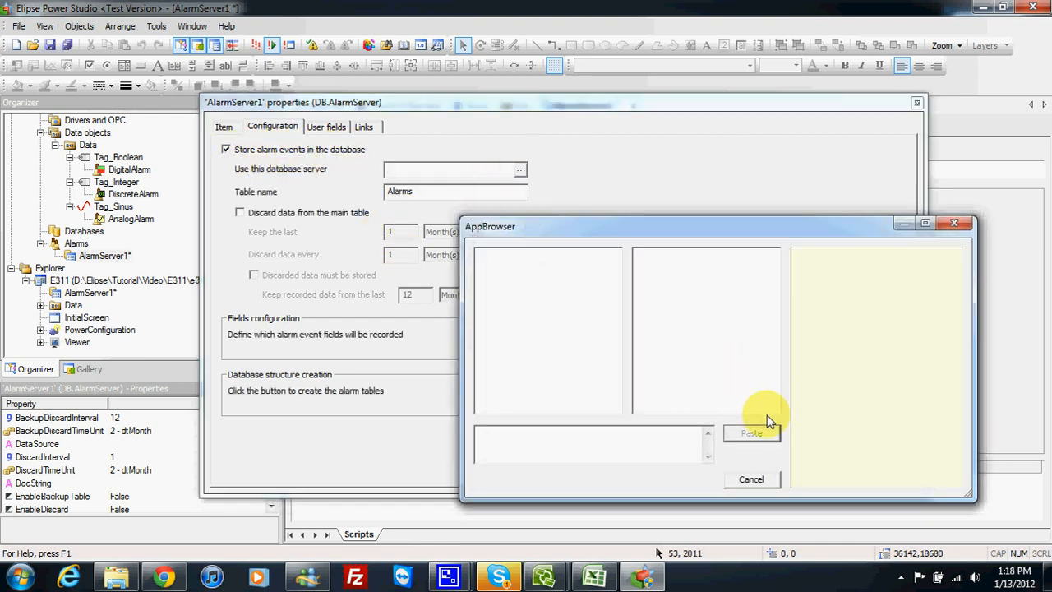
pyautogui.moveTo(598, 227); pyautogui.dragTo(574, 218)
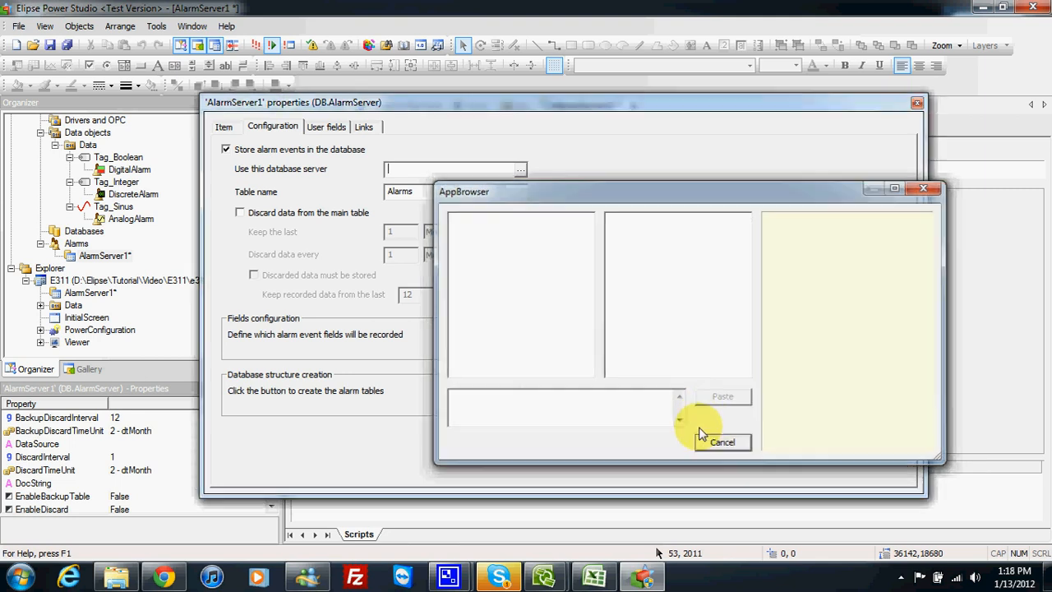
pyautogui.click(723, 454)
pyautogui.click(917, 102)
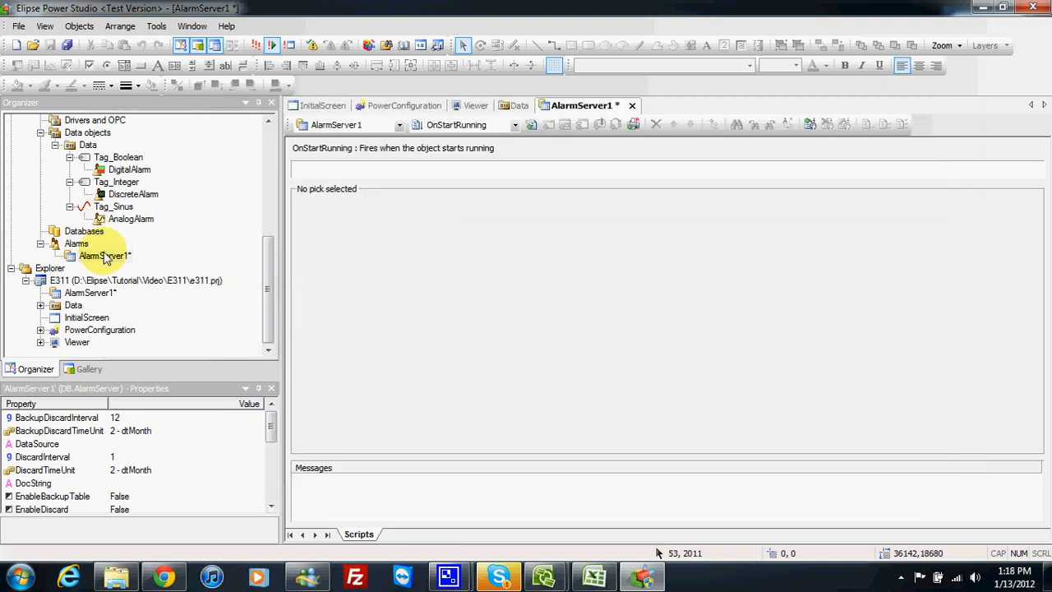
pyautogui.click(92, 259)
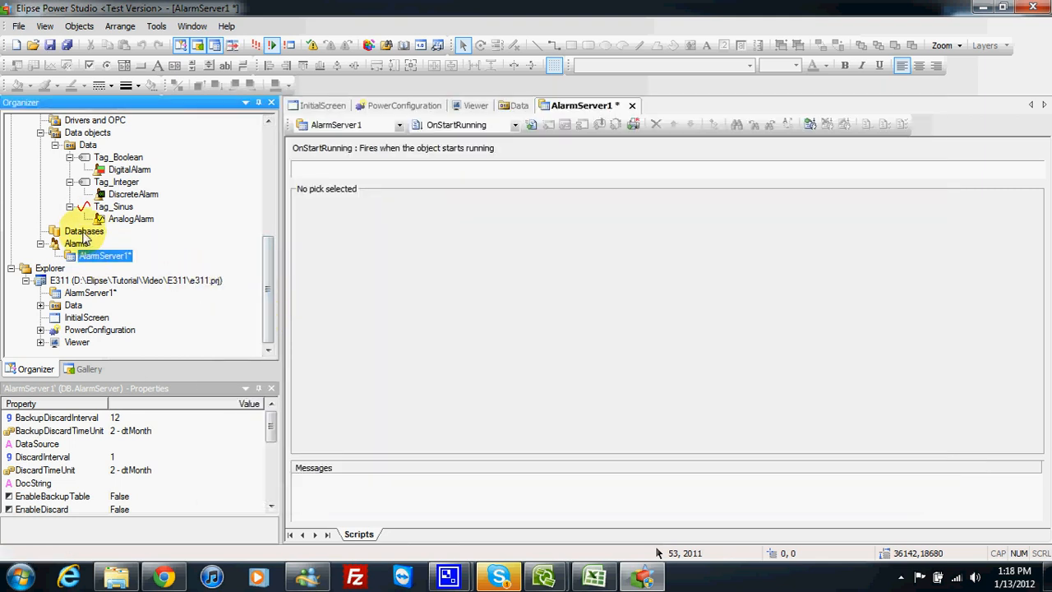
pyautogui.rightClick(78, 232)
# Add database DB1 to e311.prj and set its type to SQL Server.
pyautogui.click(239, 239)
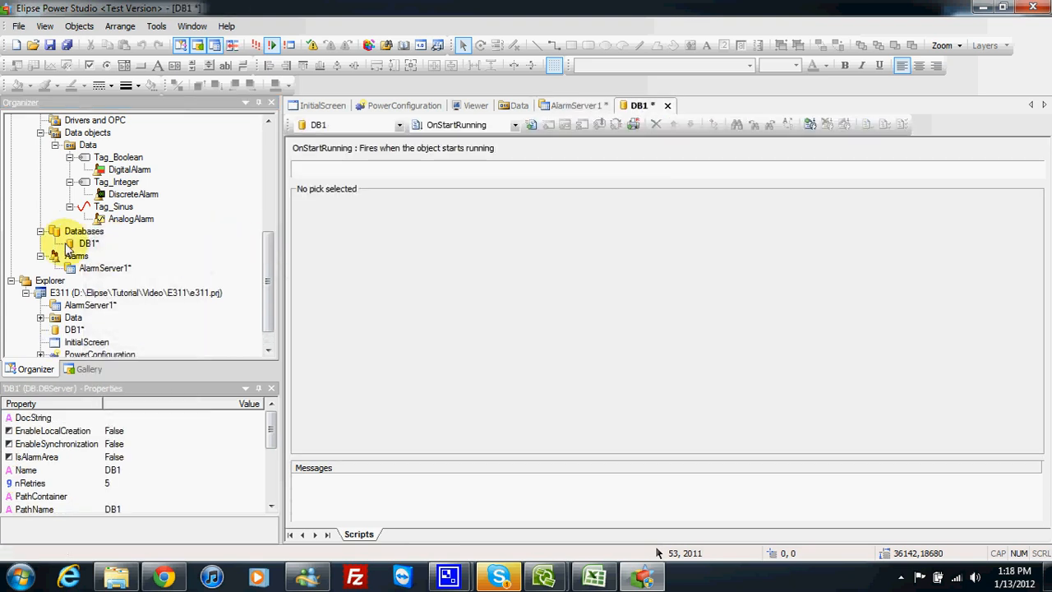
pyautogui.rightClick(82, 244)
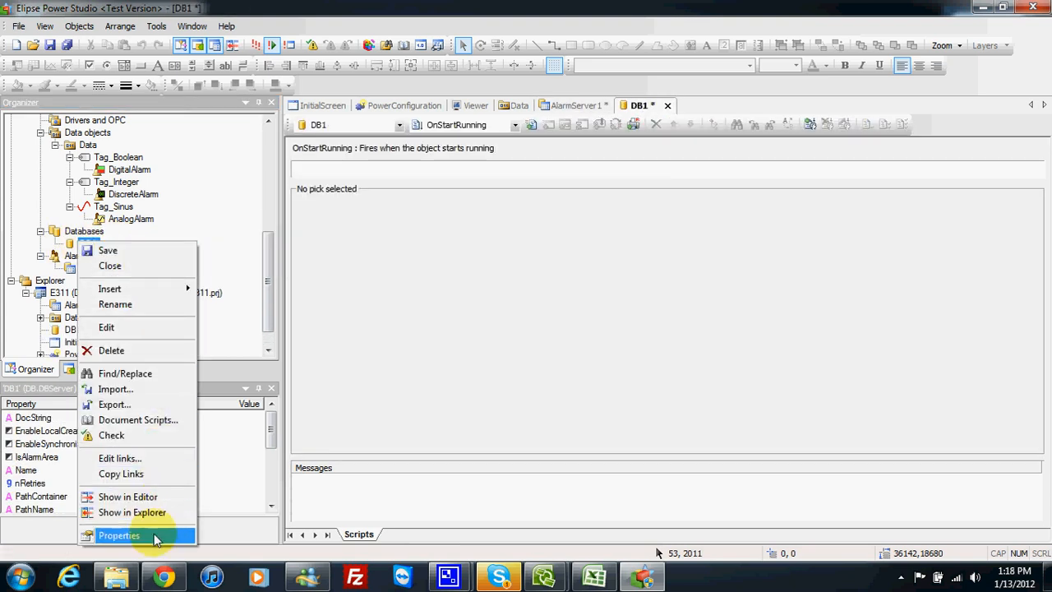
pyautogui.click(158, 536)
pyautogui.click(364, 163)
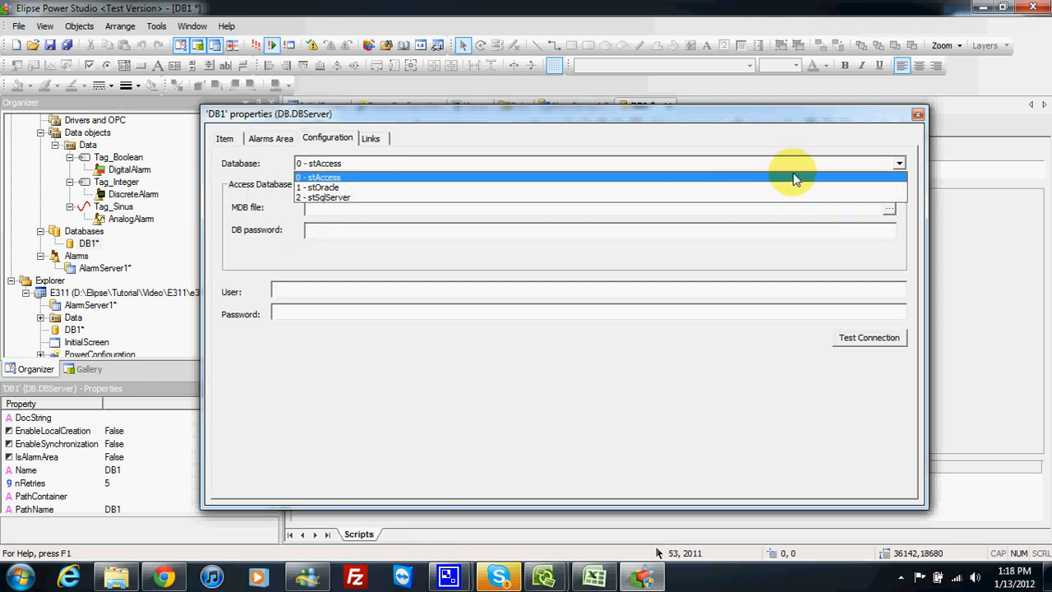
pyautogui.click(461, 202)
# Enter the server, database E3 and login credentials, pass the connection test, and save.
pyautogui.click(347, 212)
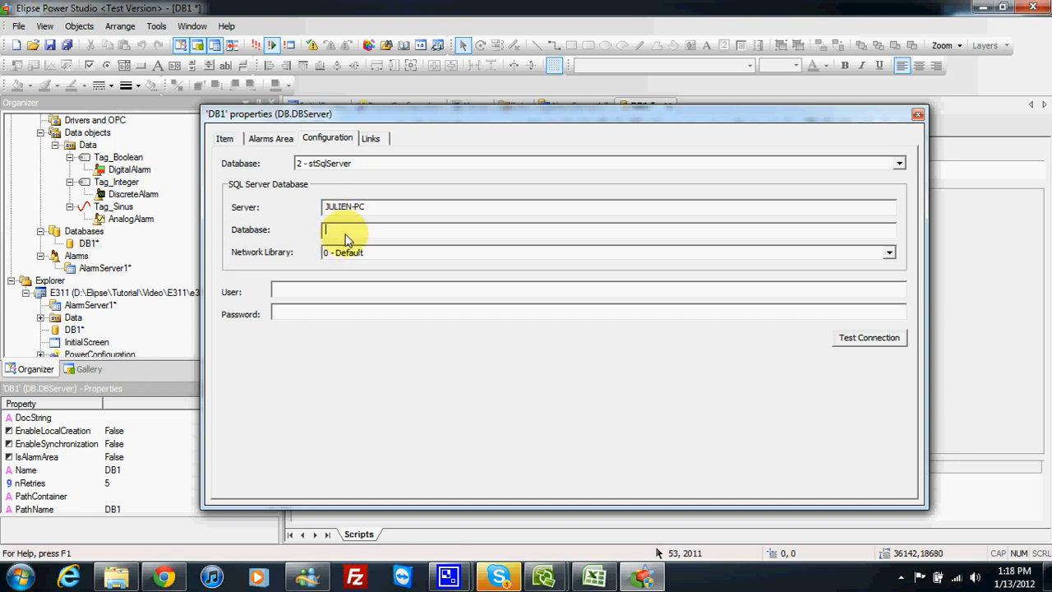
pyautogui.write('sa')
pyautogui.click(401, 317)
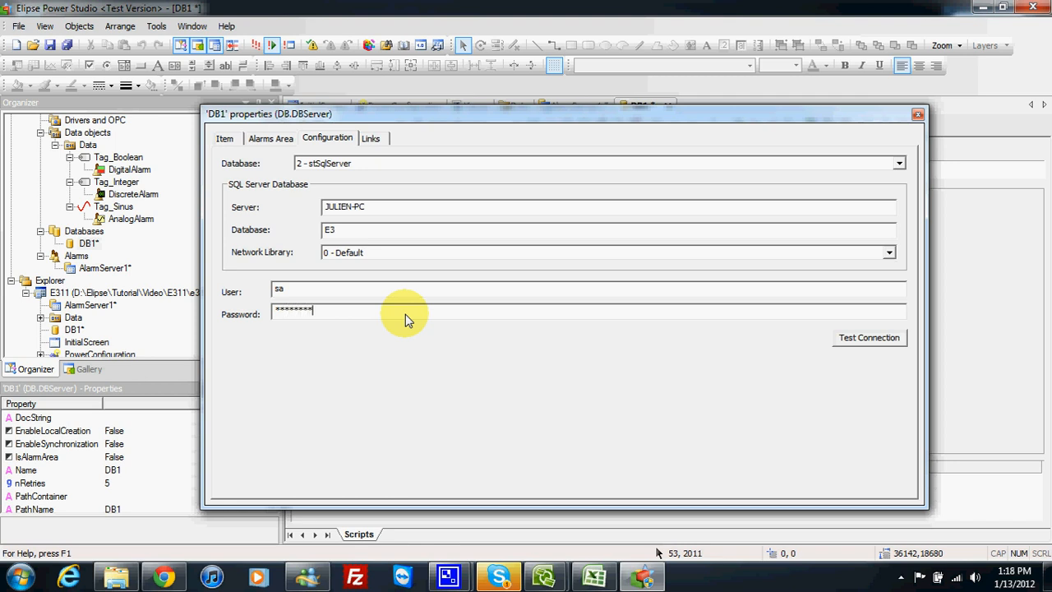
pyautogui.click(855, 337)
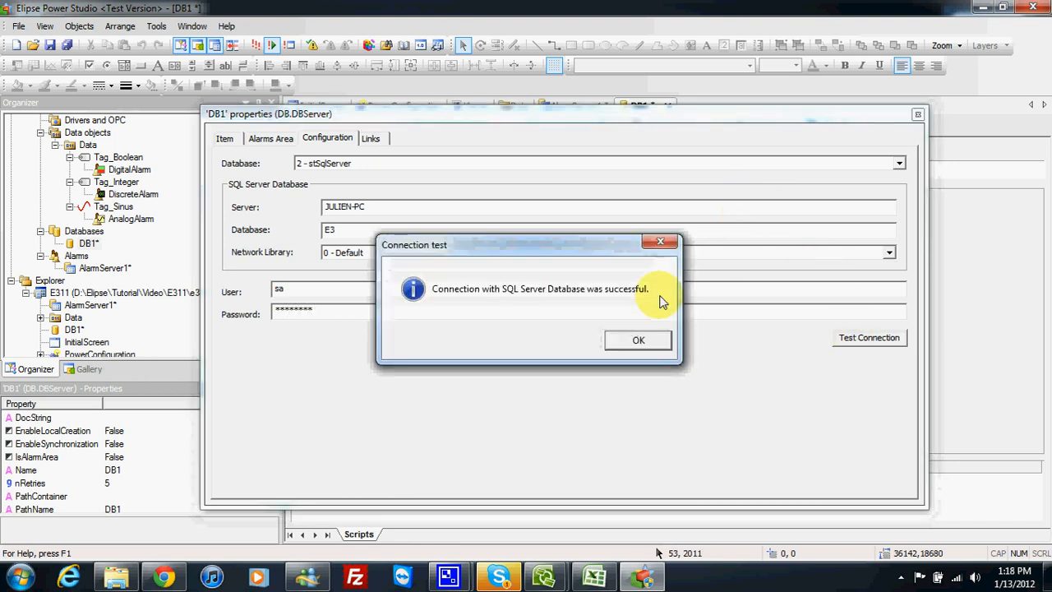
pyautogui.click(639, 338)
pyautogui.moveTo(688, 113); pyautogui.dragTo(675, 93)
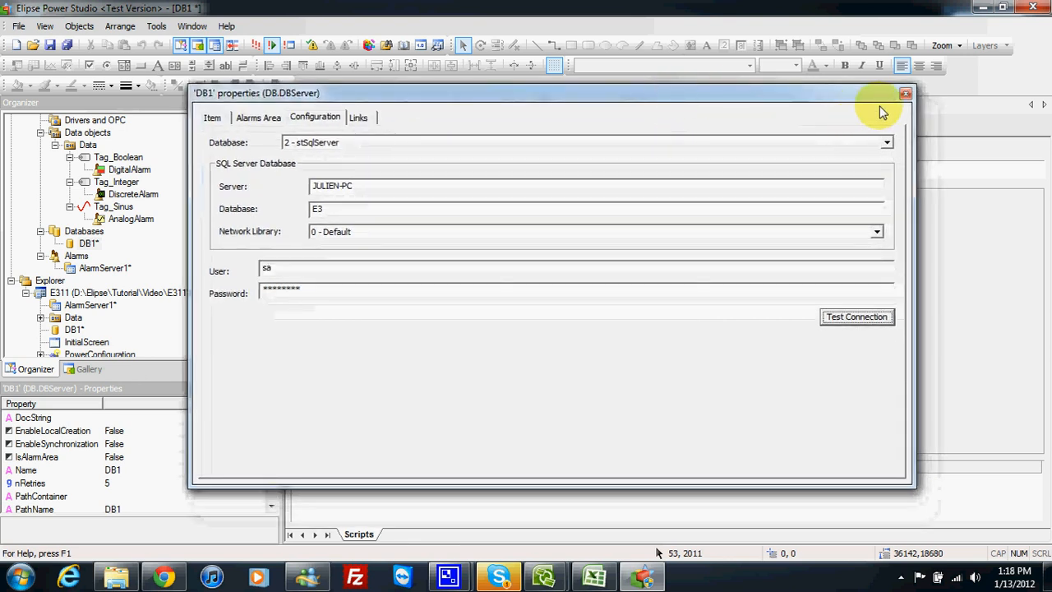
pyautogui.click(905, 93)
pyautogui.click(67, 46)
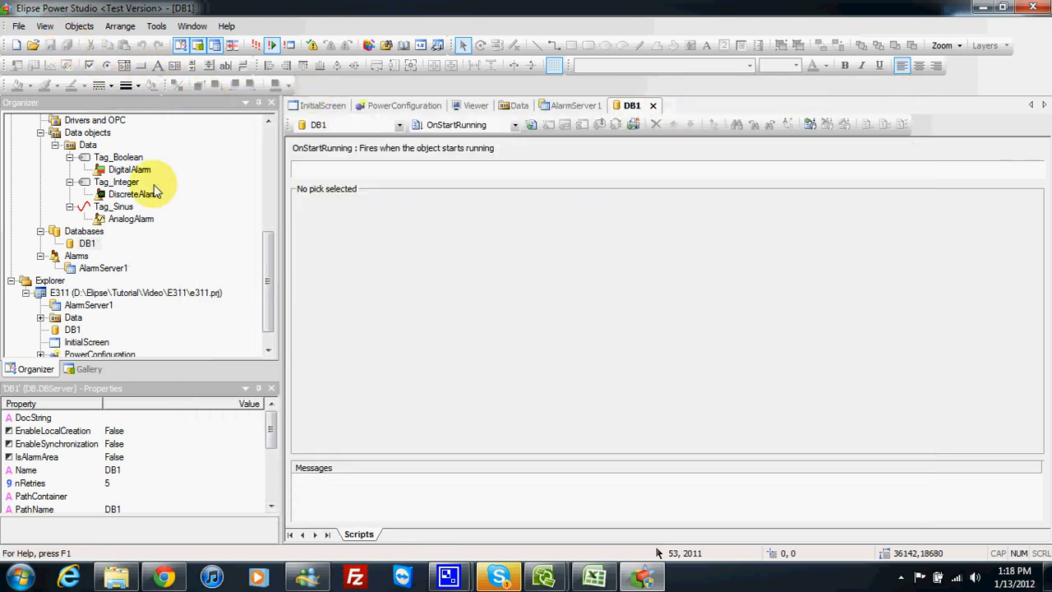
# Point AlarmServer1 at the DB1 database and enable discarding old main-table data.
pyautogui.rightClick(107, 269)
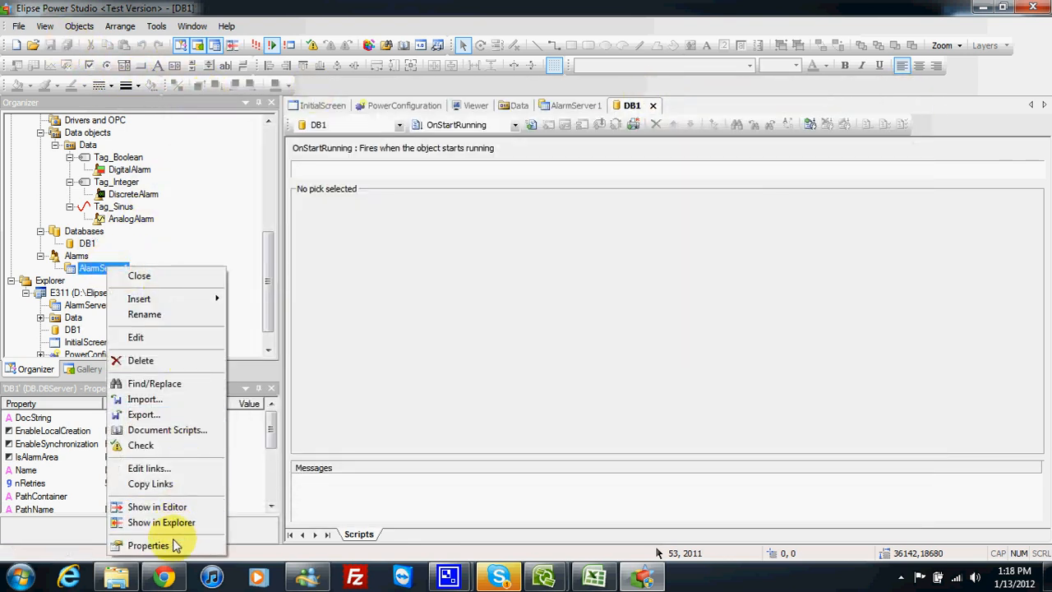
pyautogui.click(148, 544)
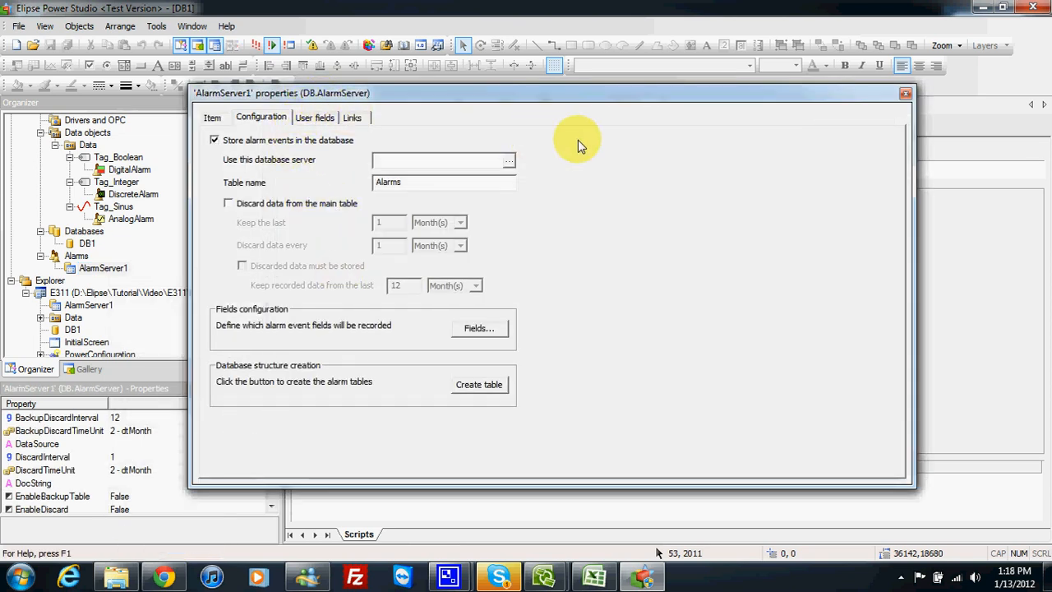
pyautogui.click(509, 161)
pyautogui.click(453, 218)
pyautogui.click(494, 232)
pyautogui.click(732, 398)
pyautogui.doubleClick(390, 181)
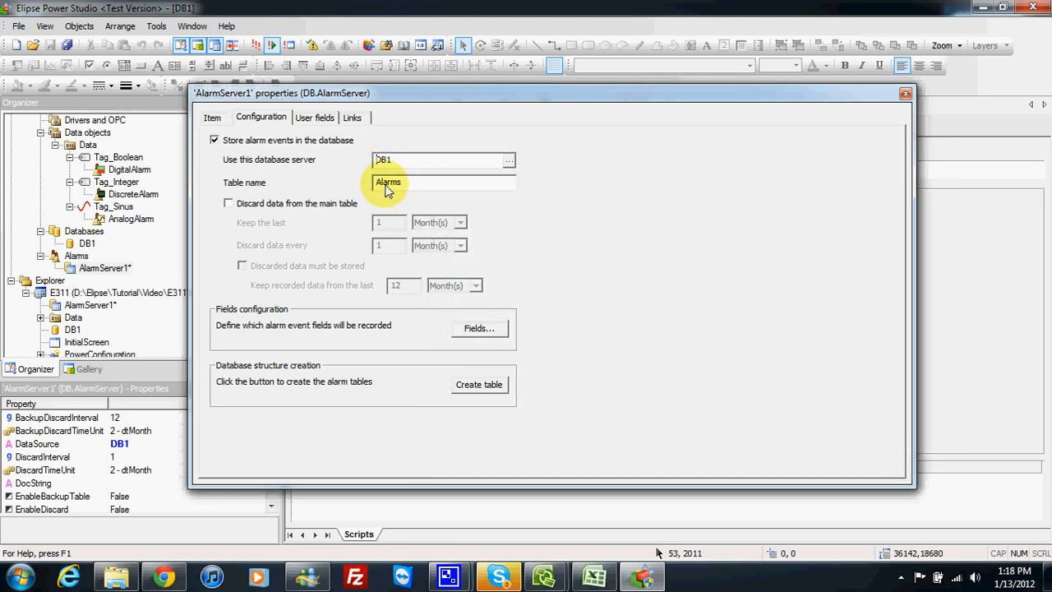
pyautogui.click(228, 205)
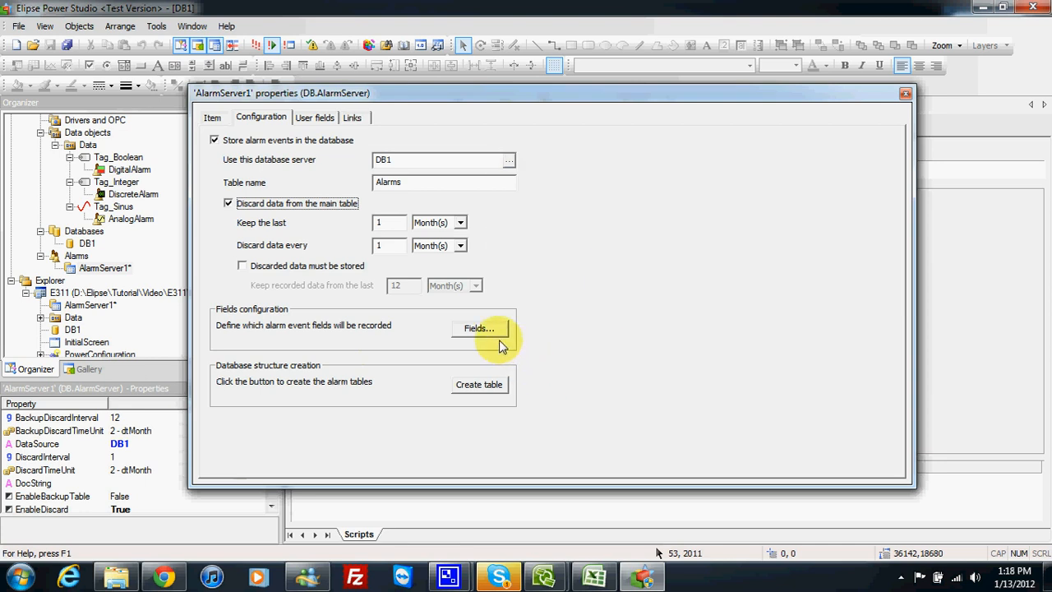
# Review the recorded alarm fields, create the alarm tables in DB1, and close the properties.
pyautogui.click(480, 328)
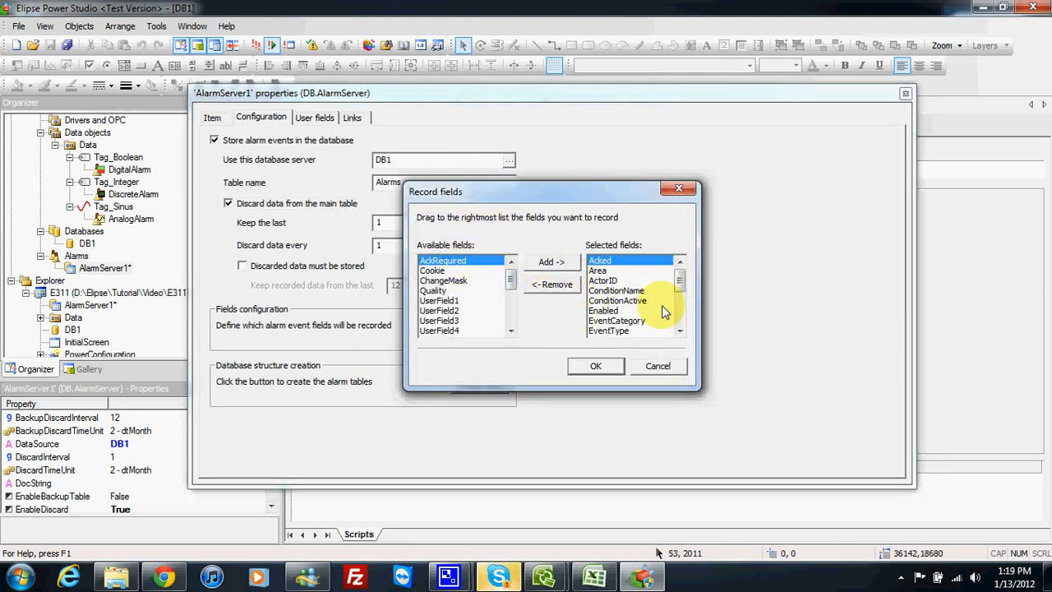
pyautogui.click(595, 367)
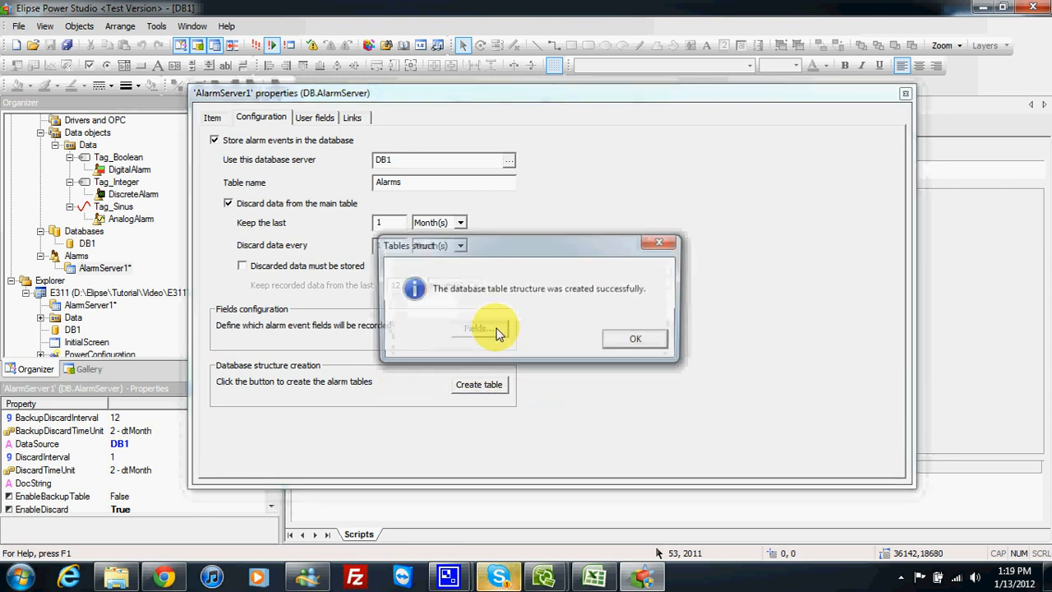
pyautogui.click(629, 337)
pyautogui.moveTo(694, 103); pyautogui.dragTo(668, 105)
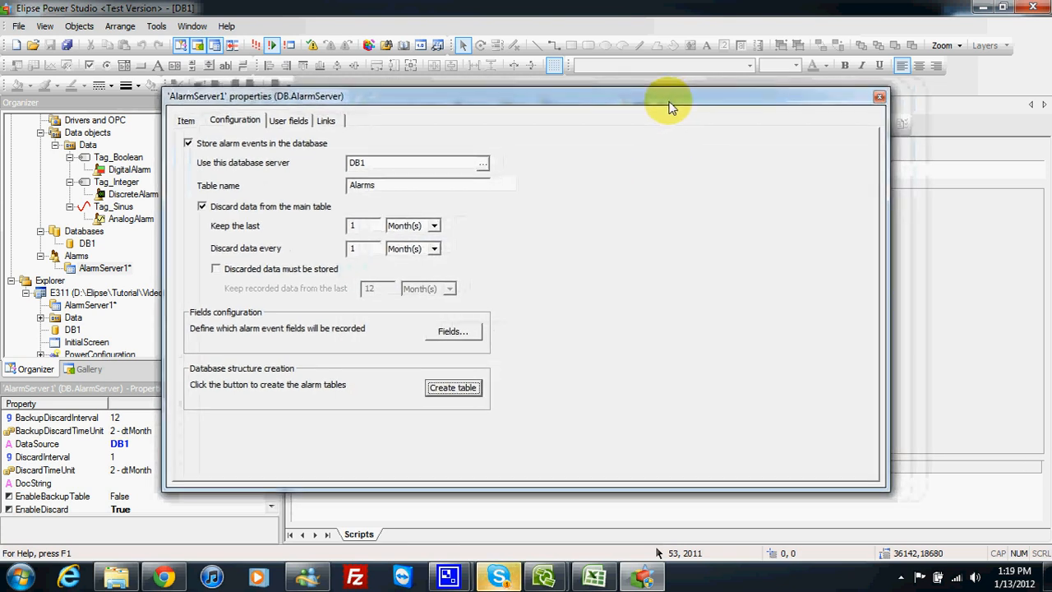
pyautogui.click(879, 97)
# Save all, open InitialScreen, and draw an E3Alarm grid across its lower canvas.
pyautogui.click(67, 44)
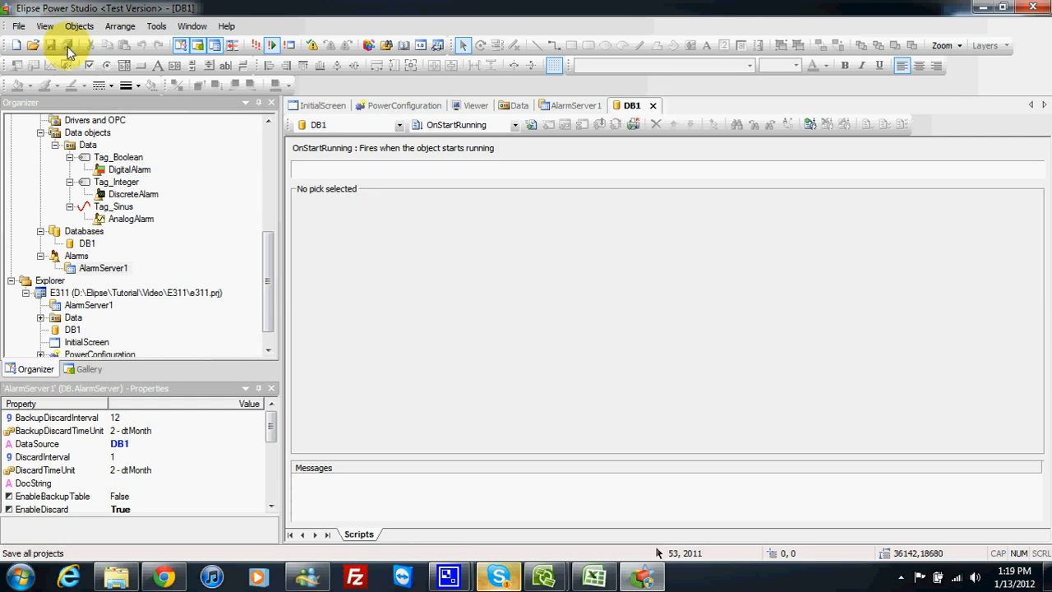
pyautogui.moveTo(265, 275); pyautogui.dragTo(268, 227)
pyautogui.click(113, 147)
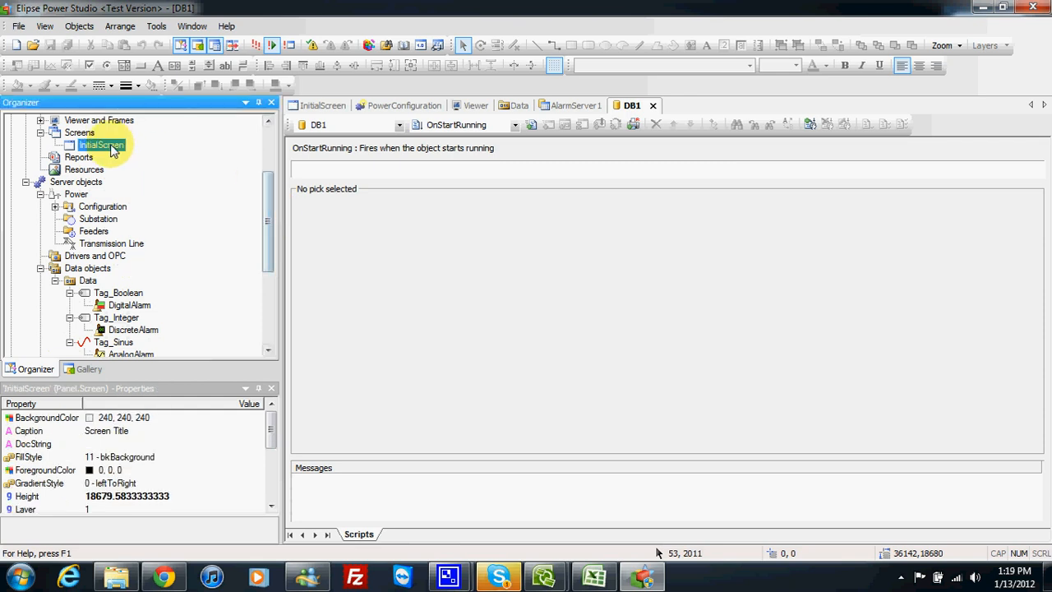
pyautogui.doubleClick(113, 147)
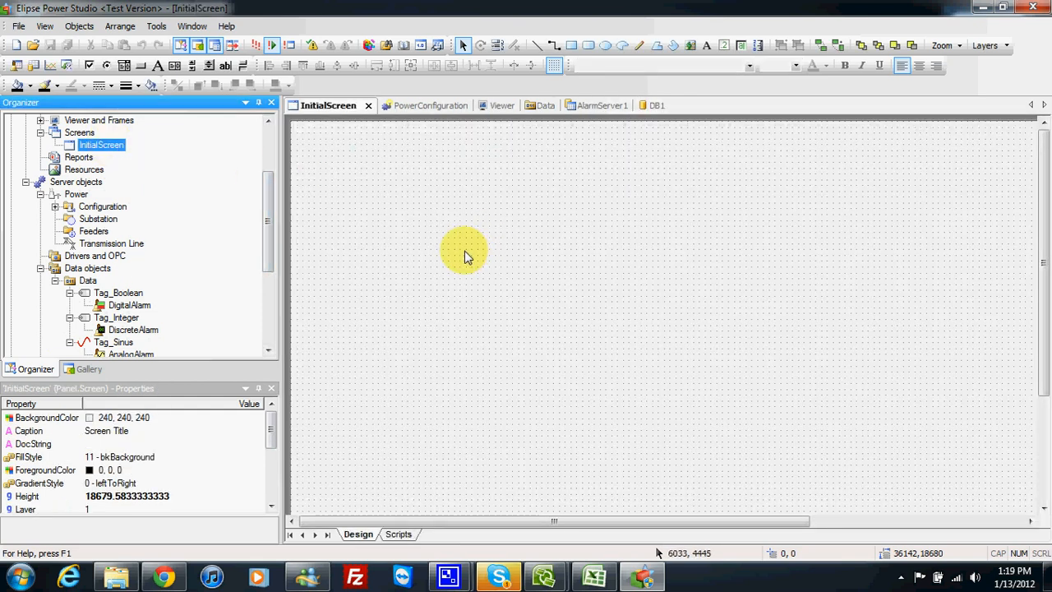
pyautogui.click(17, 66)
pyautogui.moveTo(326, 321); pyautogui.dragTo(998, 452)
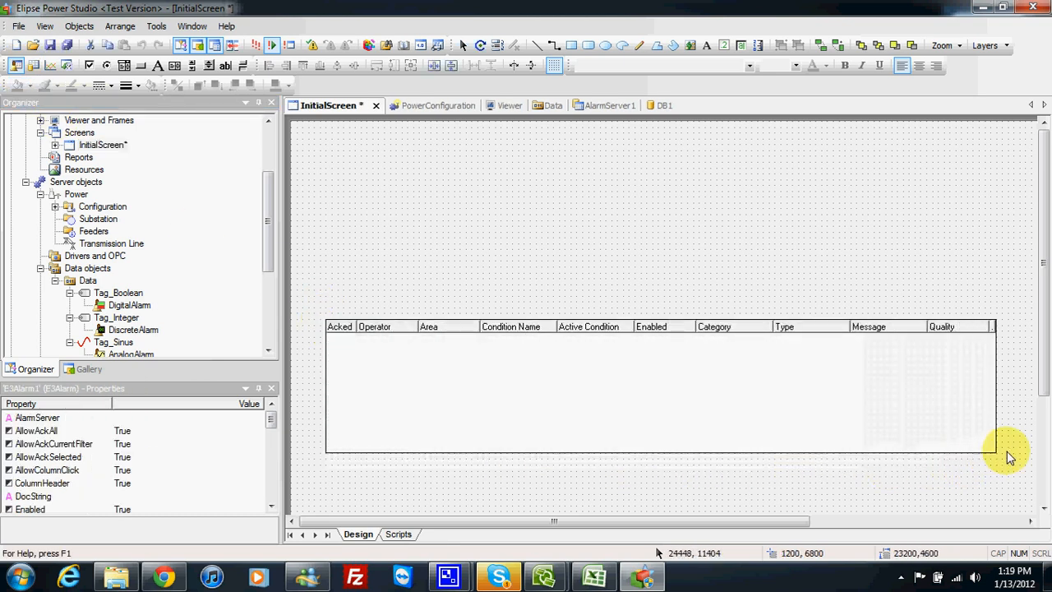
# Widen the alarm grid to show more columns and shift it left.
pyautogui.moveTo(803, 521); pyautogui.dragTo(940, 521)
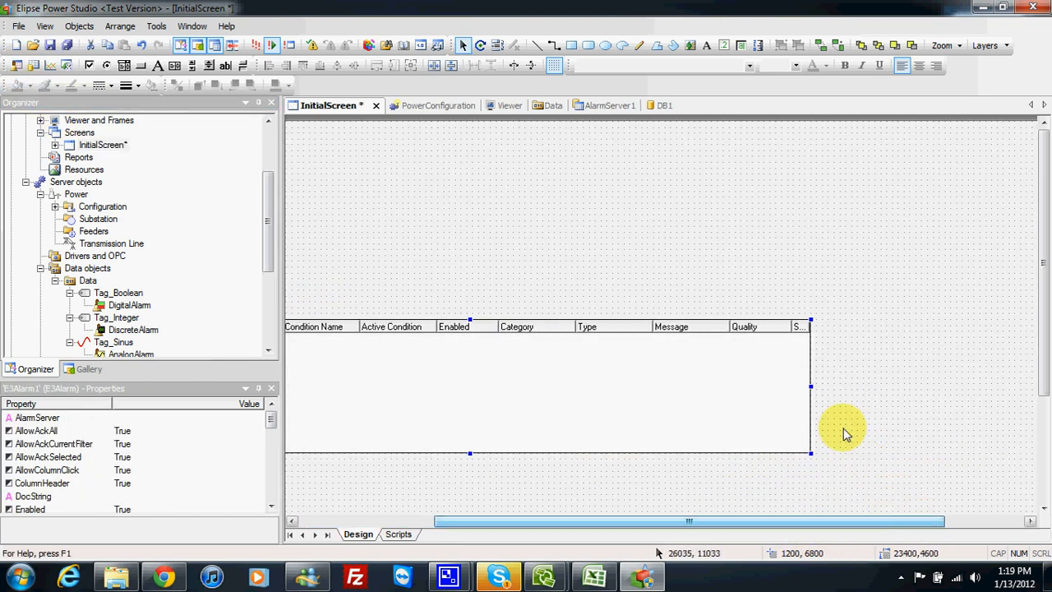
pyautogui.moveTo(810, 385); pyautogui.dragTo(1014, 387)
pyautogui.moveTo(906, 517); pyautogui.dragTo(711, 526)
pyautogui.moveTo(501, 411); pyautogui.dragTo(477, 424)
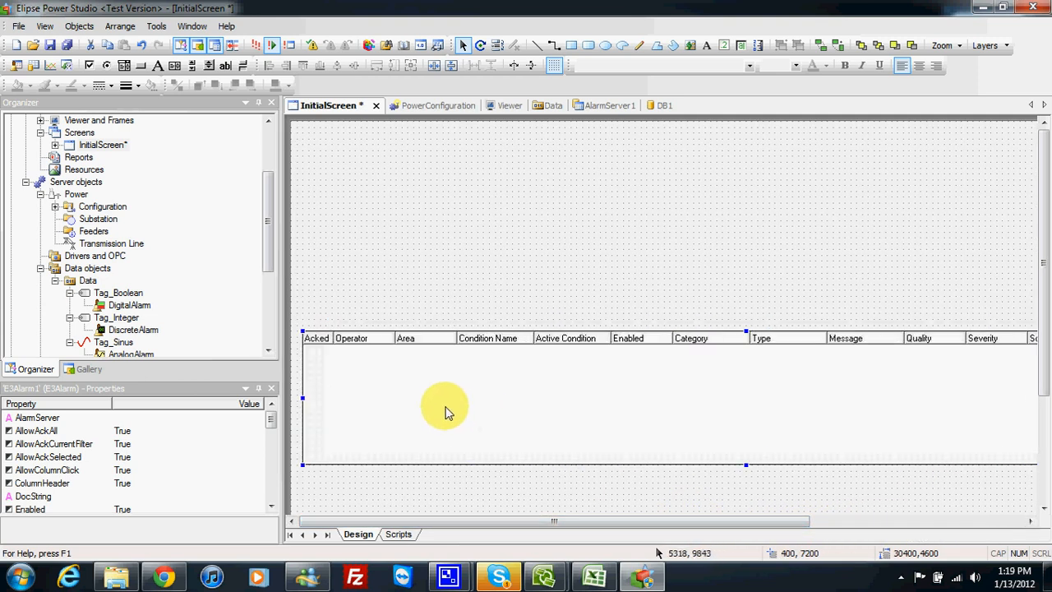
# Set AlarmServer1 as the alarm grid's alarm server.
pyautogui.rightClick(445, 412)
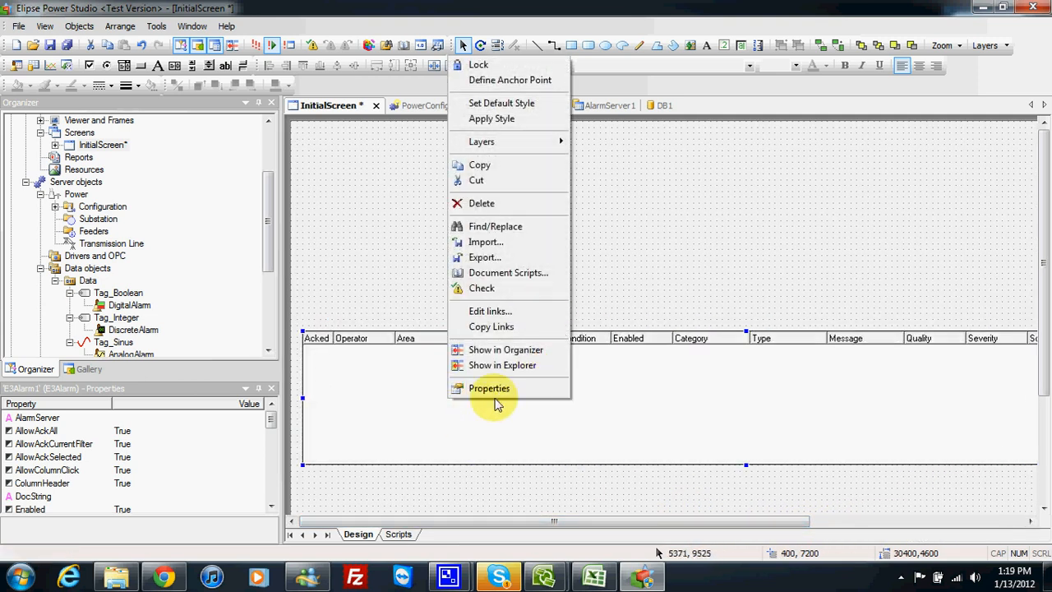
pyautogui.click(493, 393)
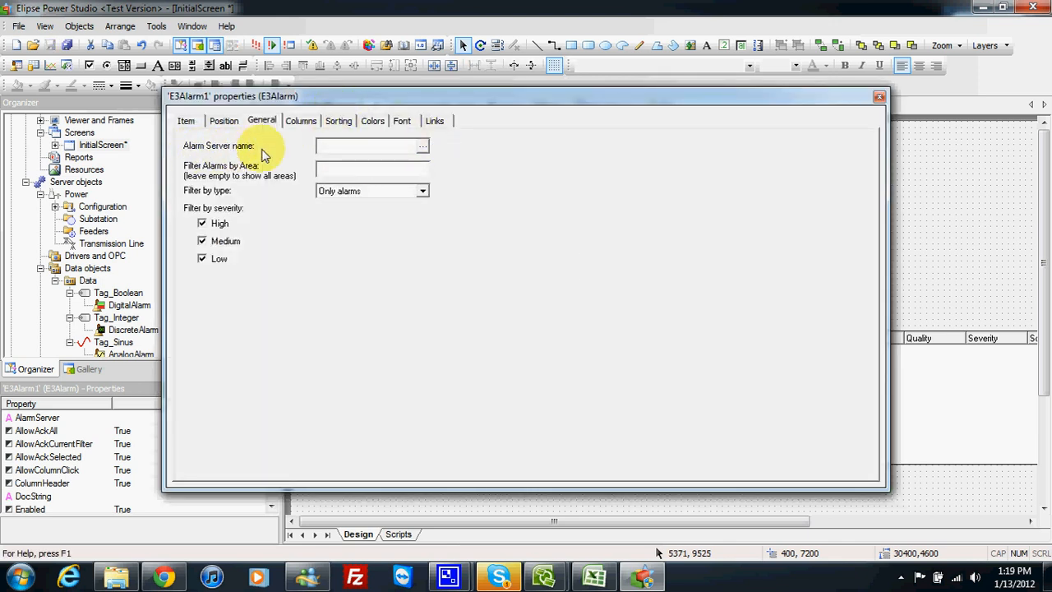
pyautogui.click(422, 146)
pyautogui.click(517, 230)
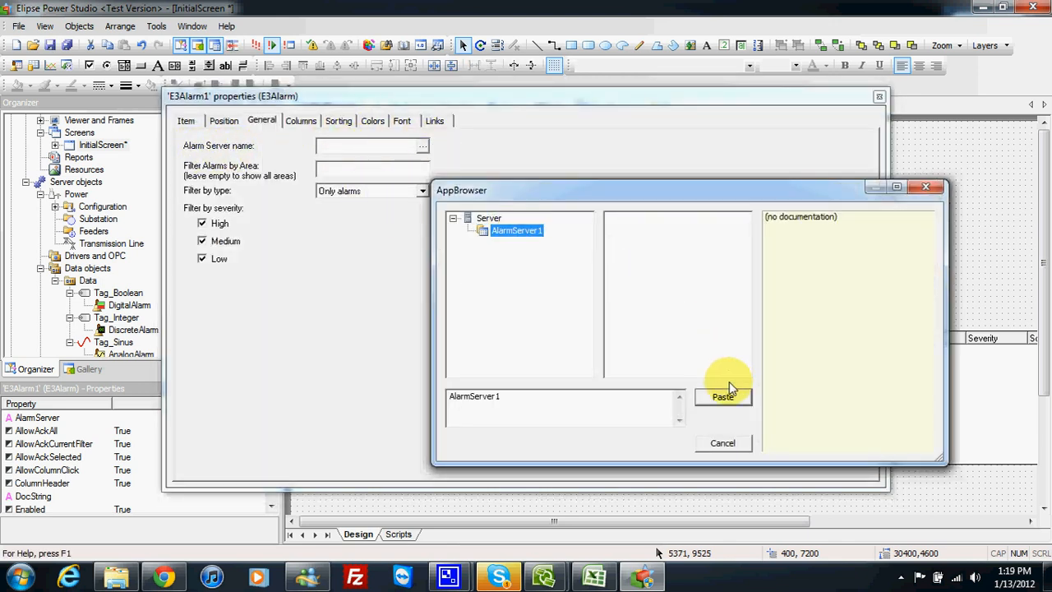
pyautogui.click(724, 397)
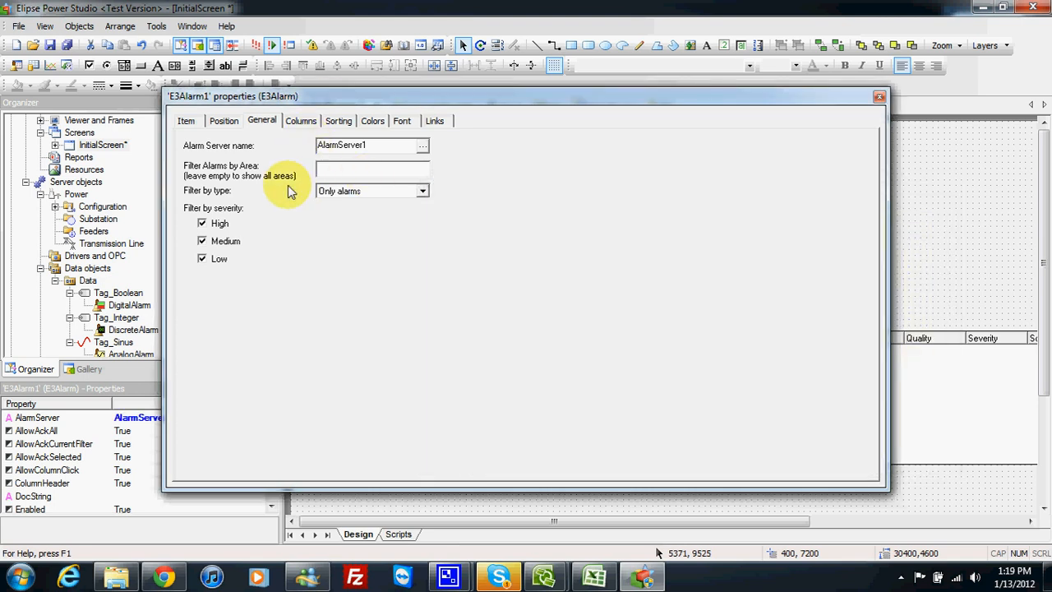
pyautogui.moveTo(251, 101); pyautogui.dragTo(259, 93)
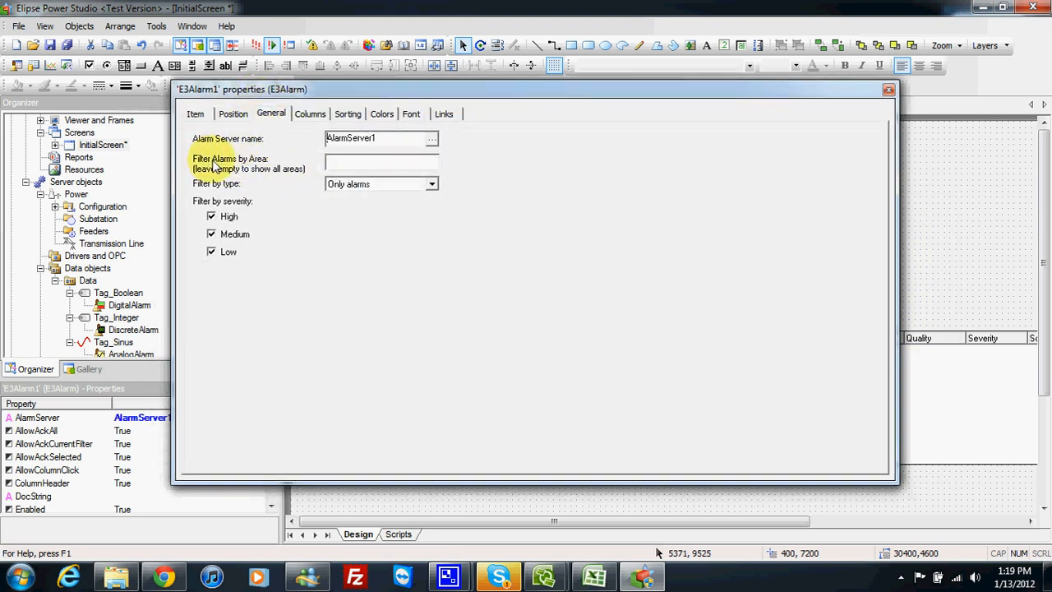
# Set the grid's Filter by type to Alarms and events.
pyautogui.click(349, 167)
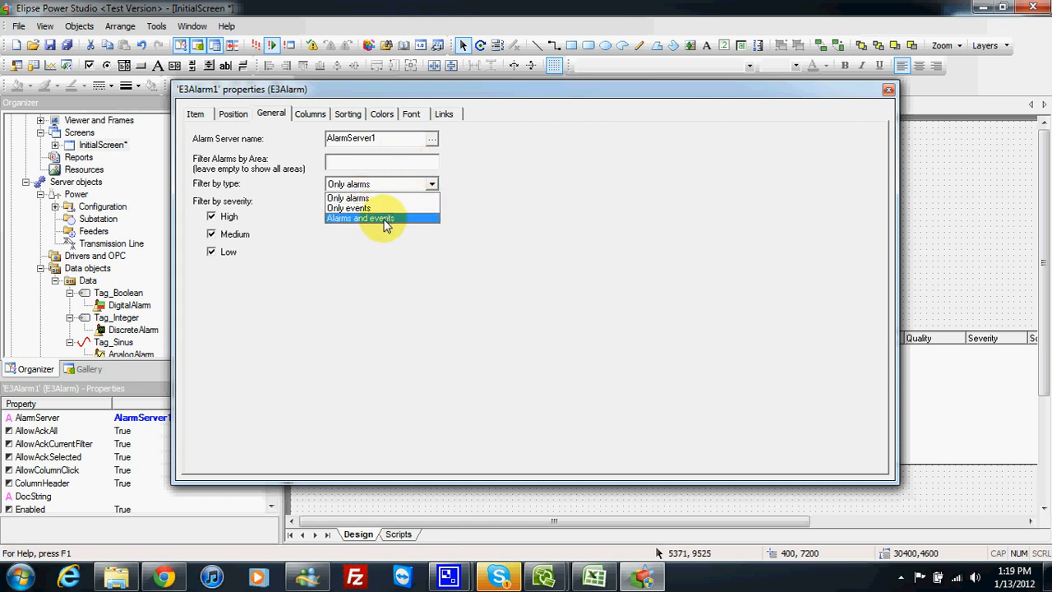
pyautogui.click(386, 226)
pyautogui.click(431, 187)
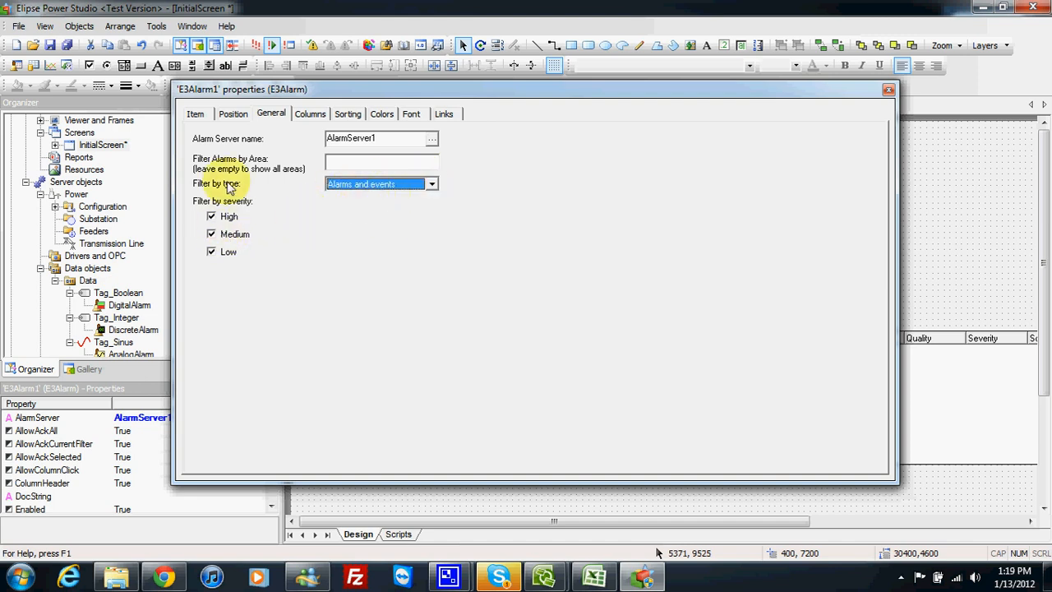
pyautogui.moveTo(246, 89); pyautogui.dragTo(237, 65)
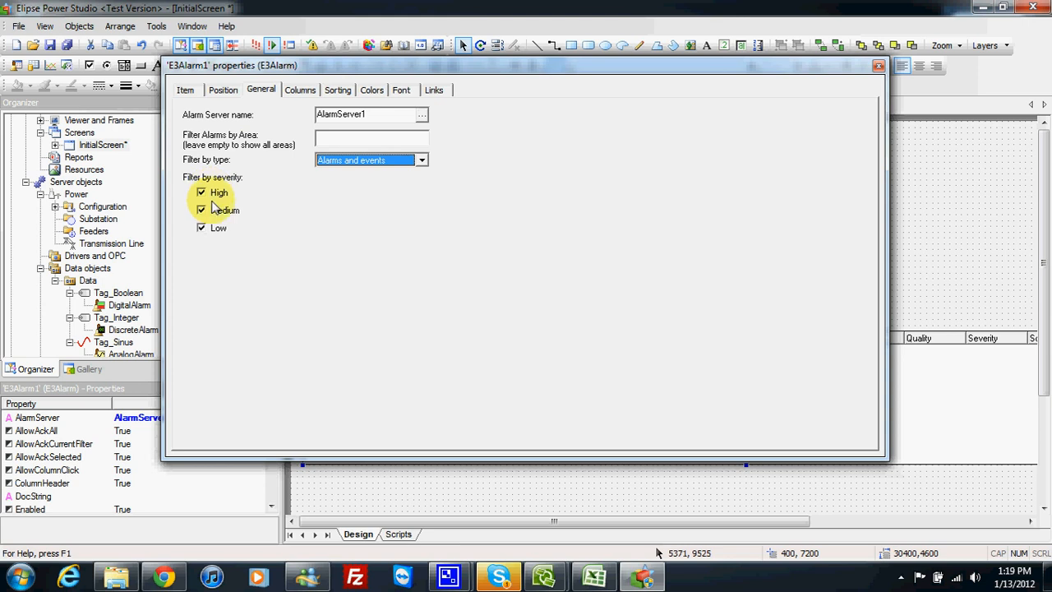
# Close the grid properties, save, and draw Text1 to Text3 stacked above the alarm grid.
pyautogui.click(878, 65)
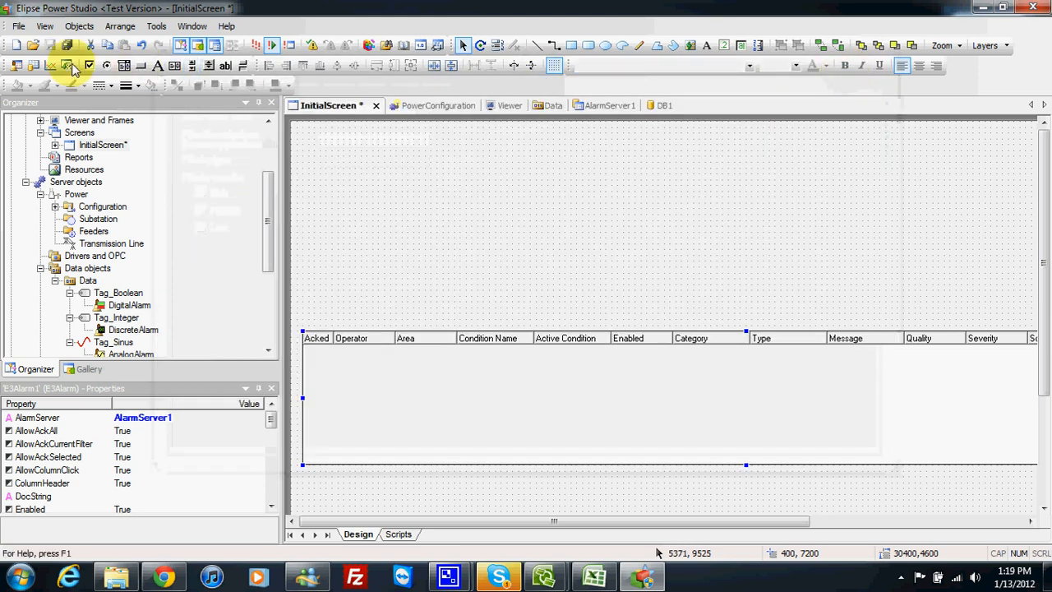
pyautogui.click(68, 51)
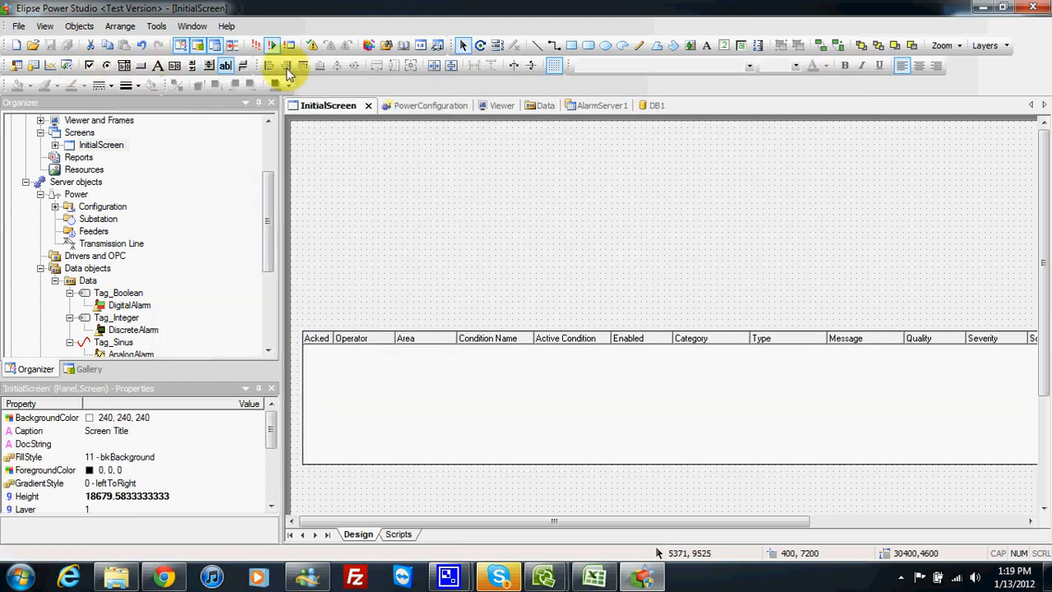
pyautogui.click(724, 46)
pyautogui.moveTo(480, 169); pyautogui.dragTo(548, 203)
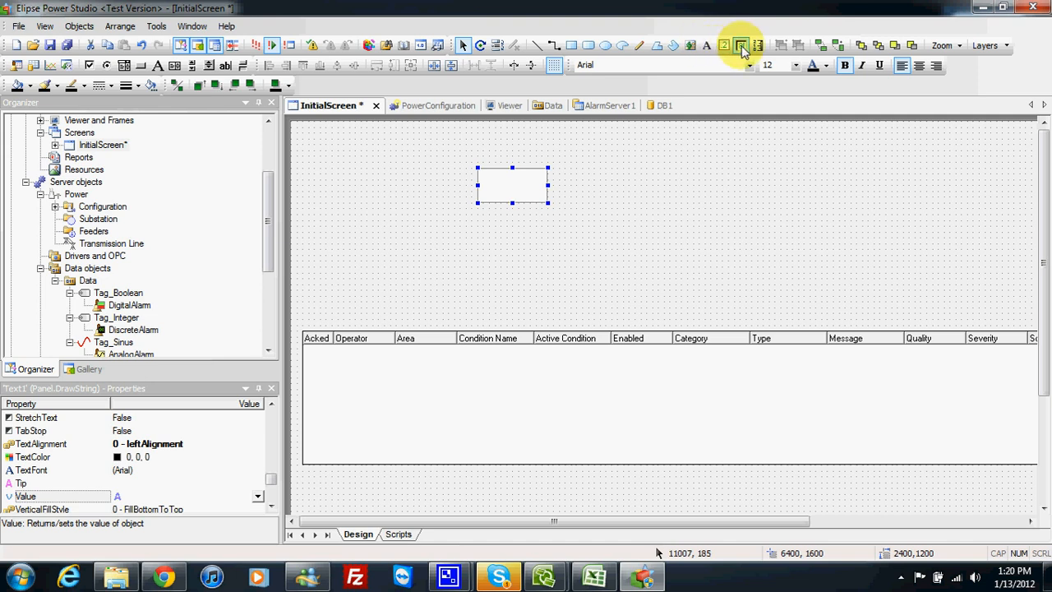
pyautogui.click(740, 47)
pyautogui.moveTo(478, 209); pyautogui.dragTo(563, 259)
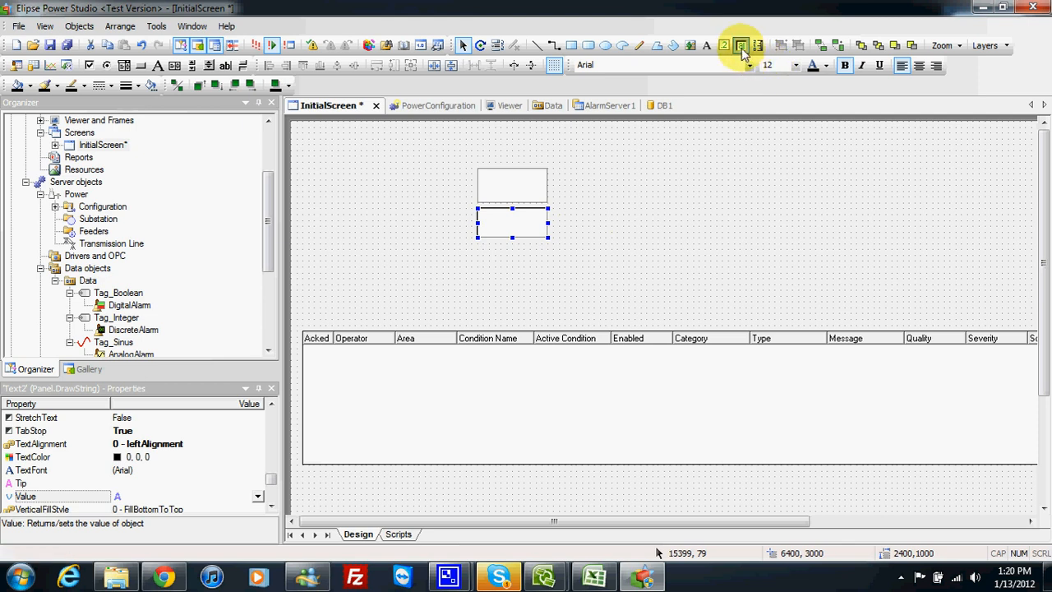
pyautogui.click(741, 47)
pyautogui.moveTo(553, 282); pyautogui.dragTo(546, 272)
# Link the top text box's Value to Data.Tag_Sinus.Value.
pyautogui.click(526, 188)
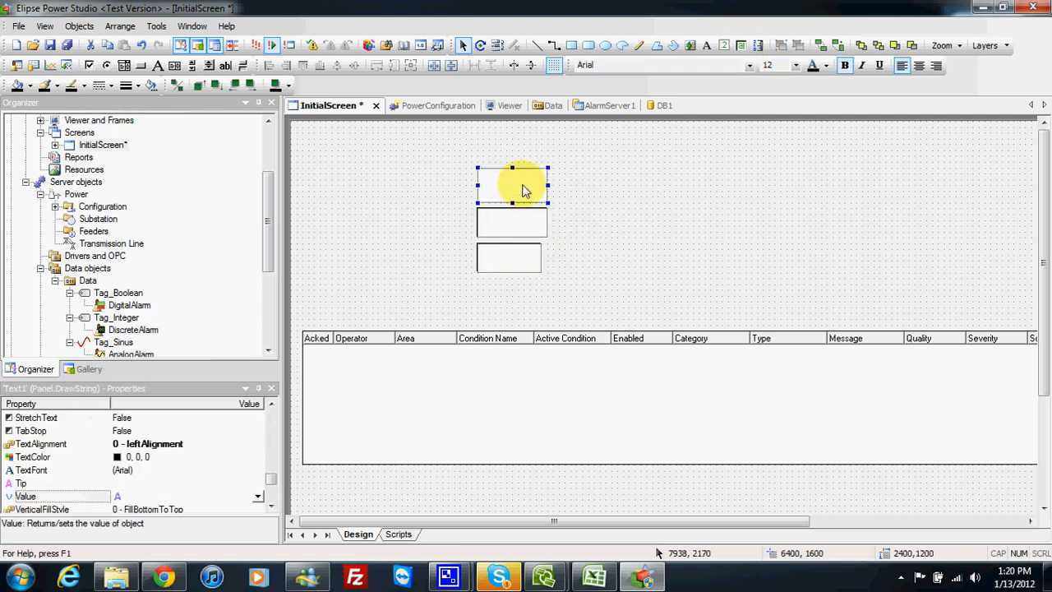
pyautogui.rightClick(524, 188)
pyautogui.click(566, 541)
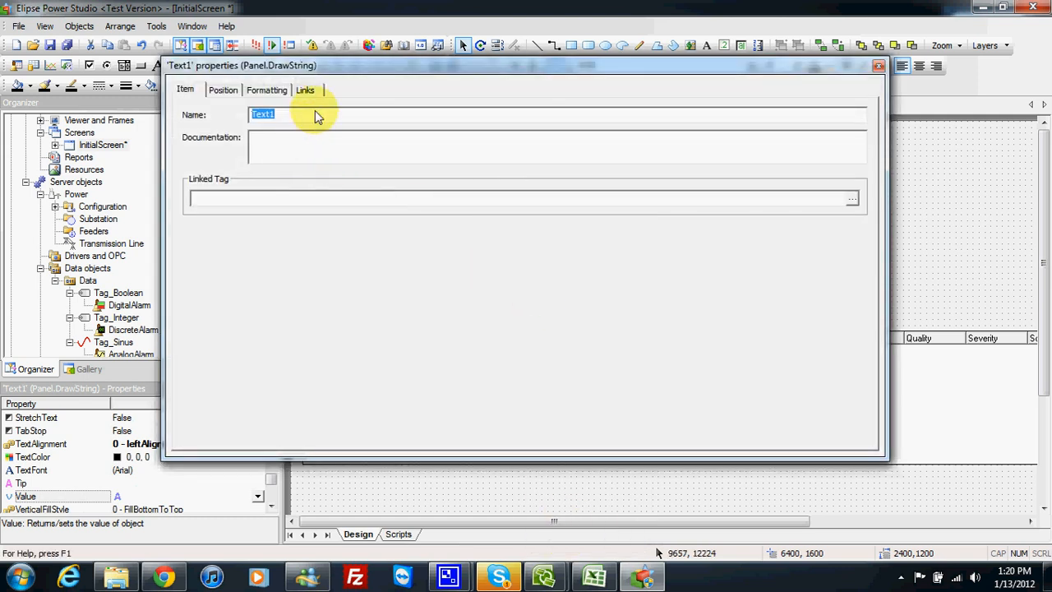
pyautogui.click(308, 89)
pyautogui.click(357, 132)
pyautogui.click(471, 130)
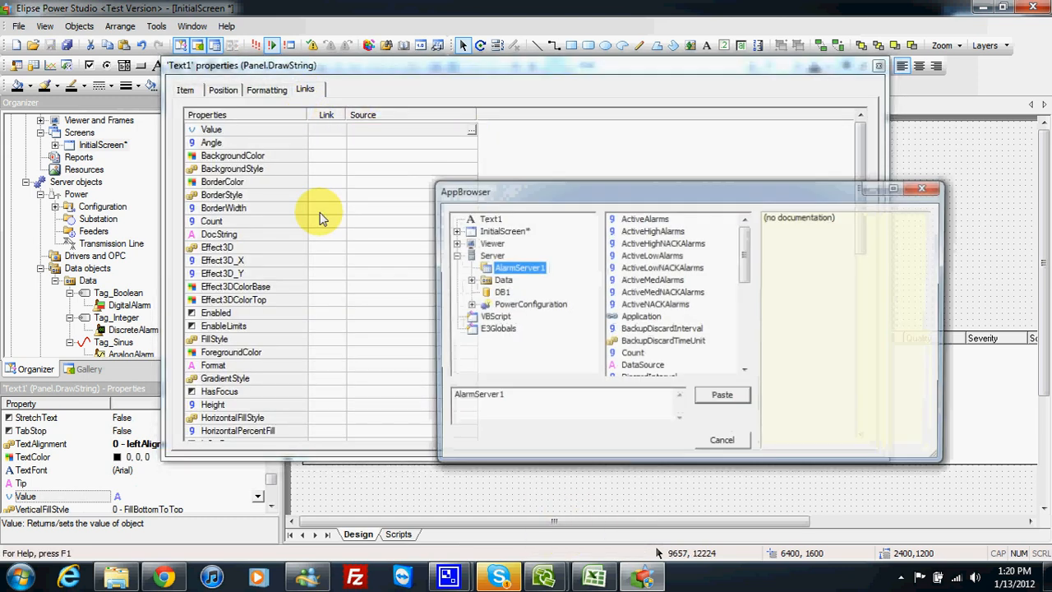
pyautogui.click(524, 317)
pyautogui.click(630, 218)
pyautogui.click(720, 400)
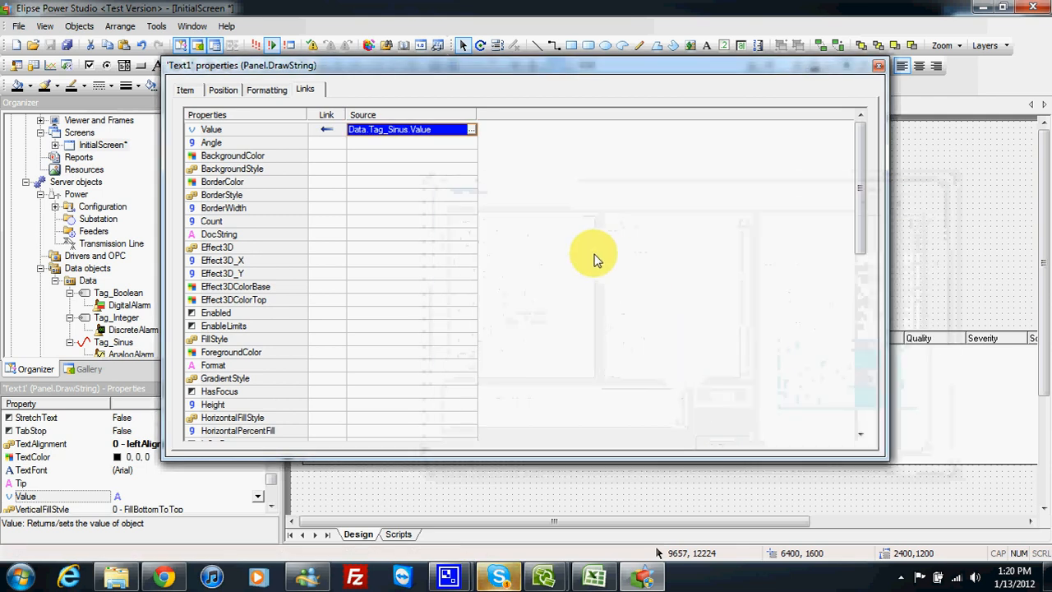
pyautogui.moveTo(554, 69); pyautogui.dragTo(540, 263)
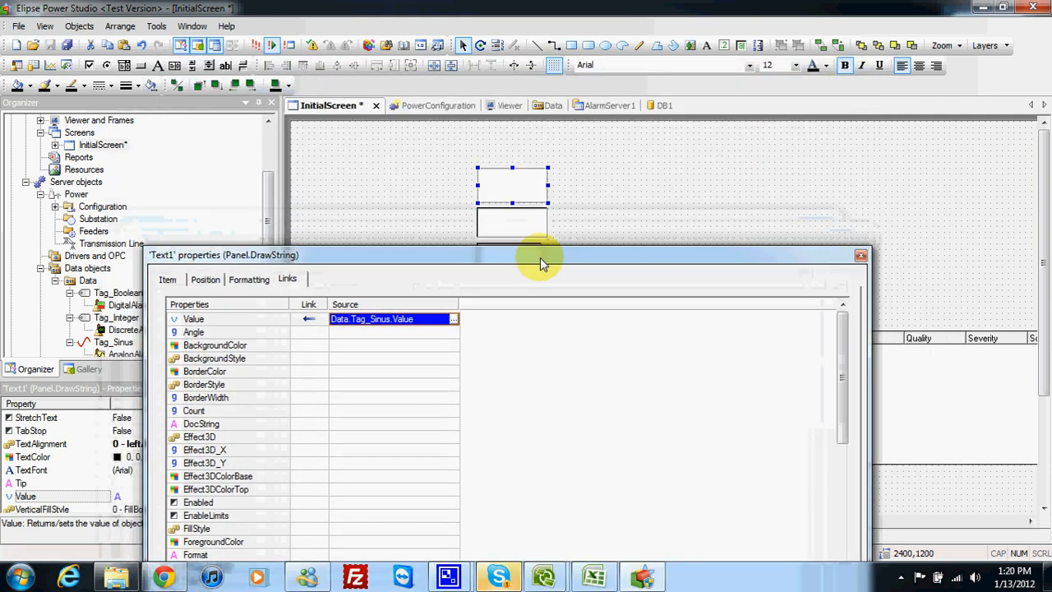
# Link the second text box's Value bi-directionally to Data.Tag_Boolean.Value.
pyautogui.click(540, 227)
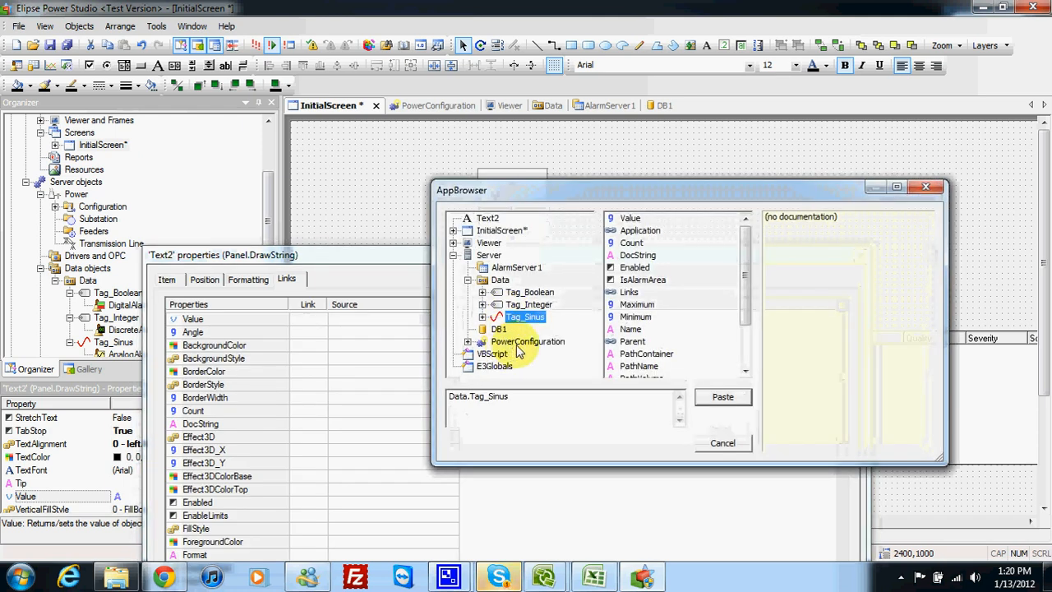
pyautogui.click(530, 292)
pyautogui.click(631, 218)
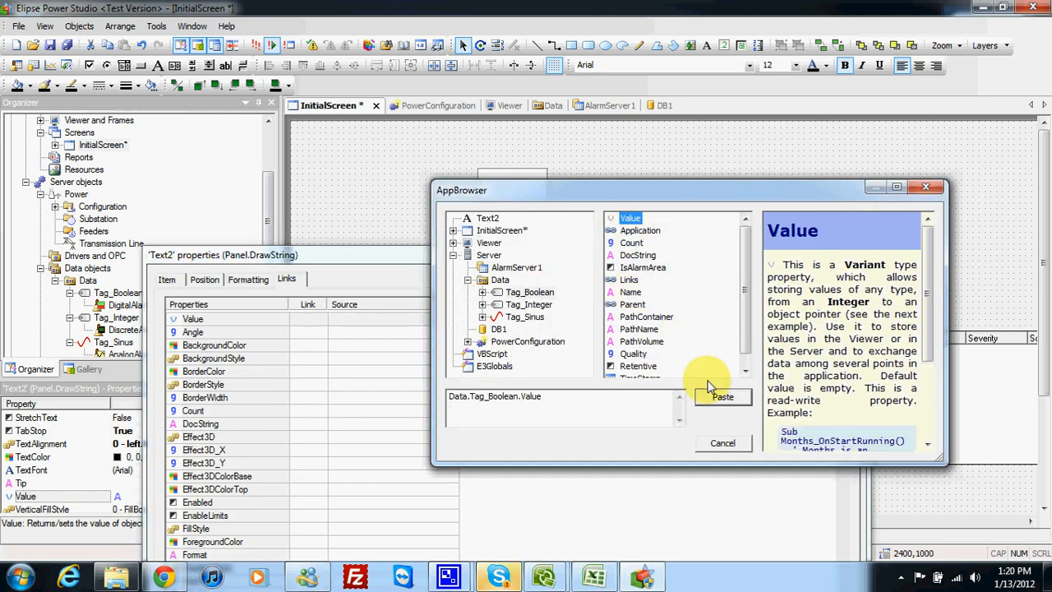
pyautogui.click(722, 396)
pyautogui.click(305, 320)
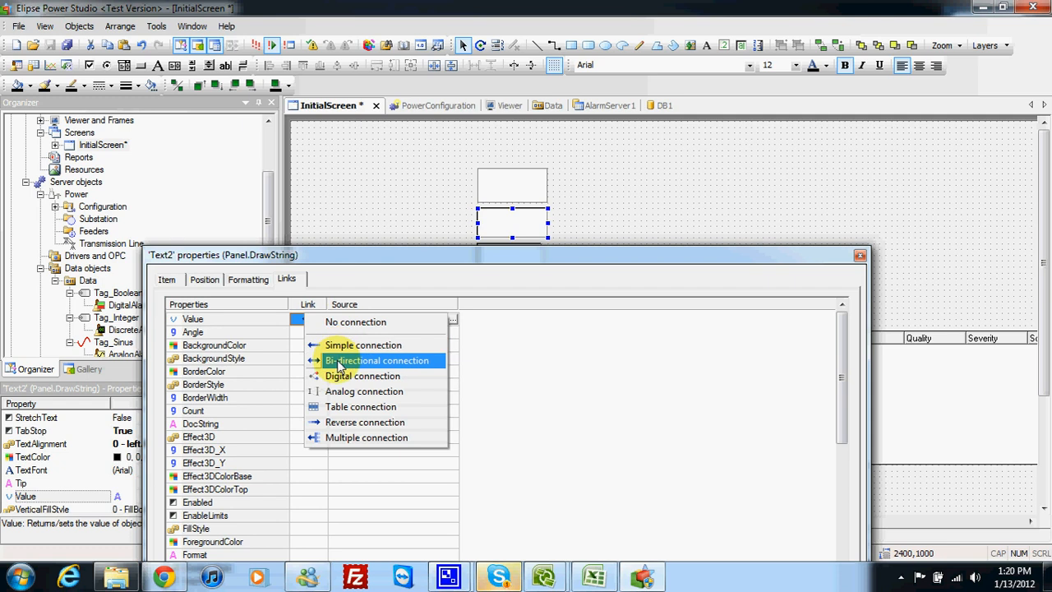
pyautogui.click(354, 360)
pyautogui.moveTo(505, 256); pyautogui.dragTo(481, 331)
# Link the third text box's Value bi-directionally to Data.Tag_Integer.Value.
pyautogui.click(513, 266)
pyautogui.moveTo(390, 328); pyautogui.dragTo(397, 182)
pyautogui.click(434, 249)
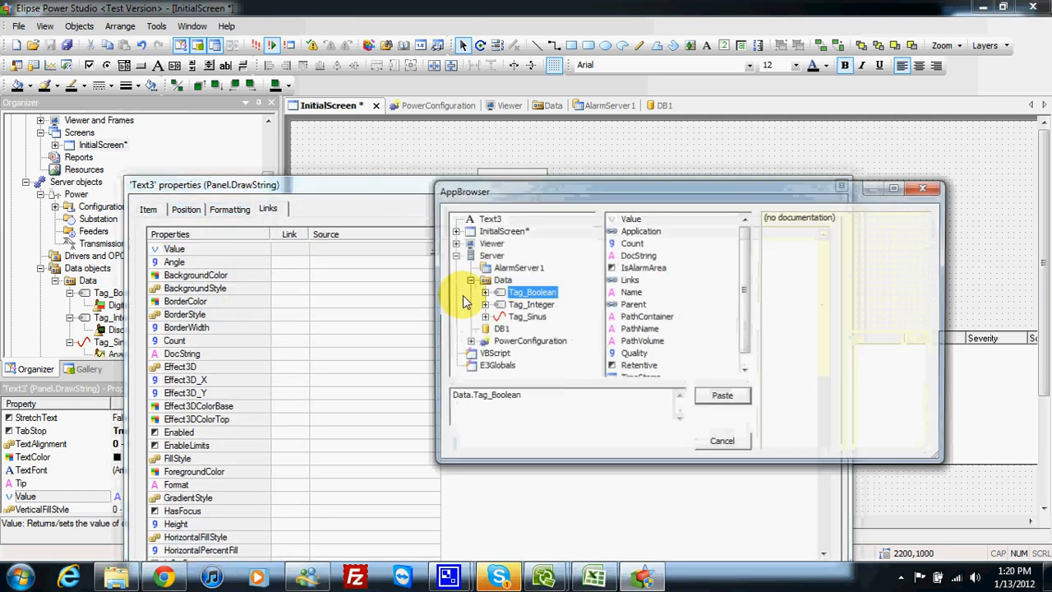
pyautogui.click(530, 305)
pyautogui.click(629, 218)
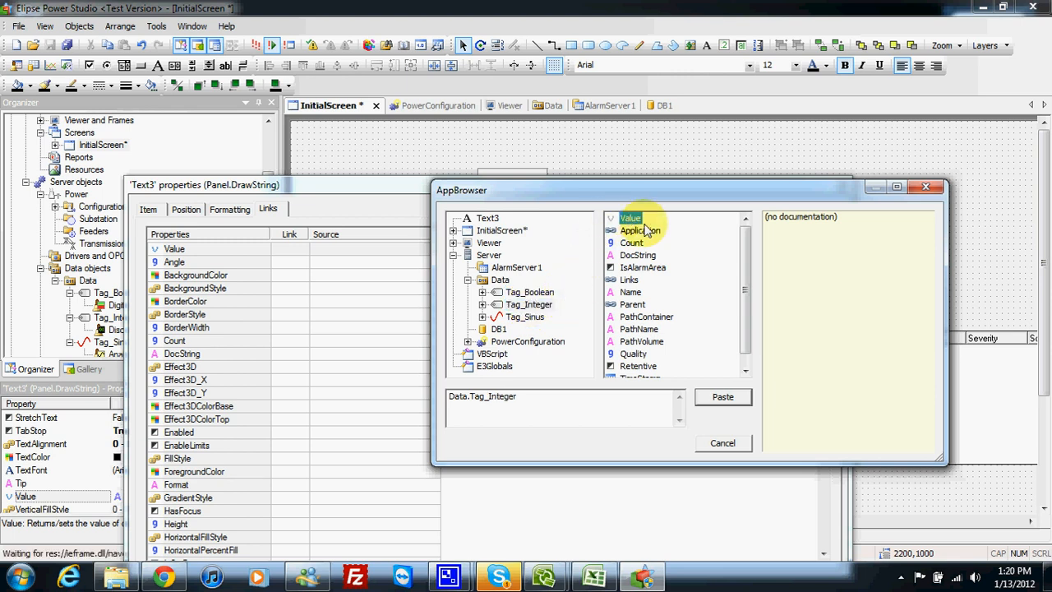
pyautogui.click(715, 396)
pyautogui.click(289, 249)
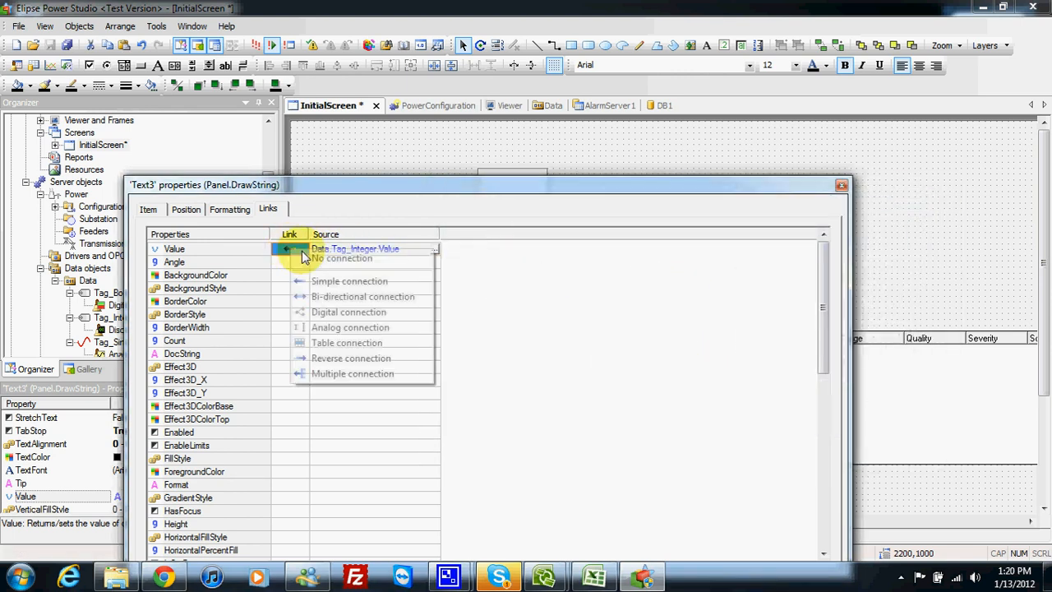
pyautogui.click(337, 296)
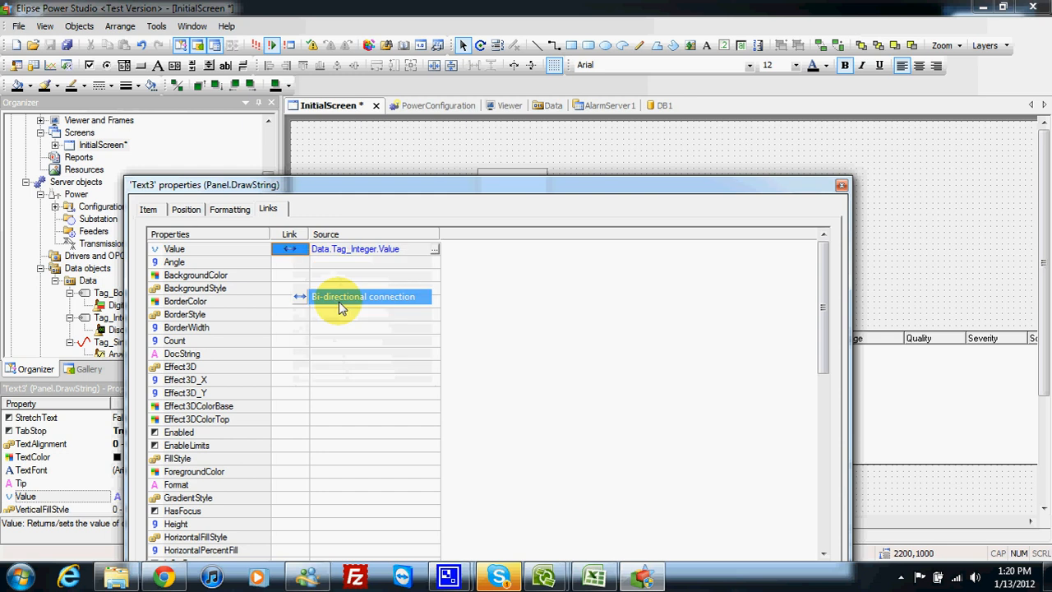
pyautogui.moveTo(536, 190); pyautogui.dragTo(522, 284)
pyautogui.click(826, 278)
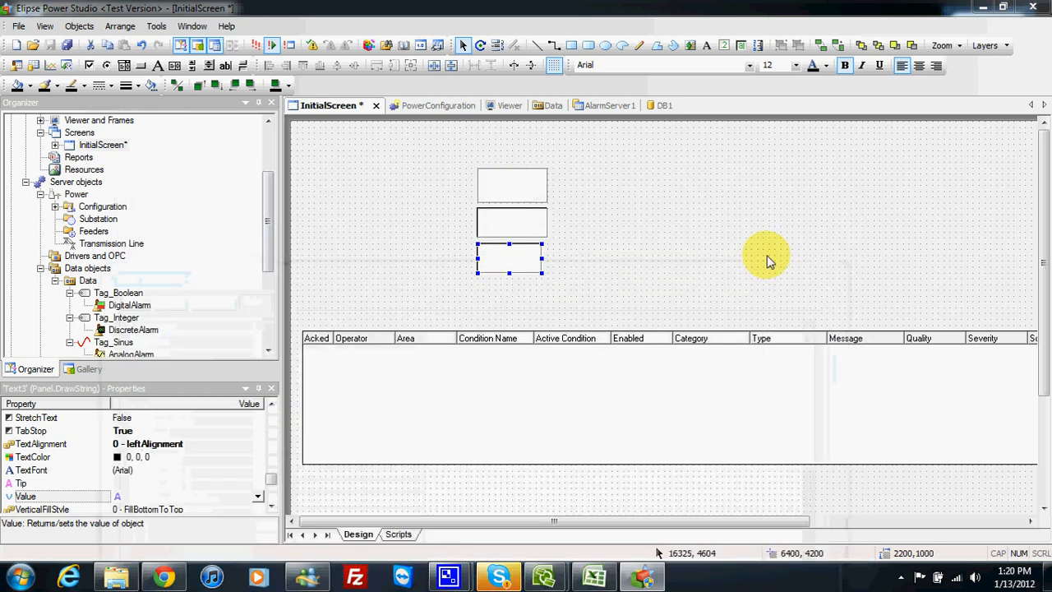
# Line the three text boxes up in a row, move the grid beneath them, and save.
pyautogui.click(546, 227)
pyautogui.moveTo(547, 223); pyautogui.dragTo(596, 185)
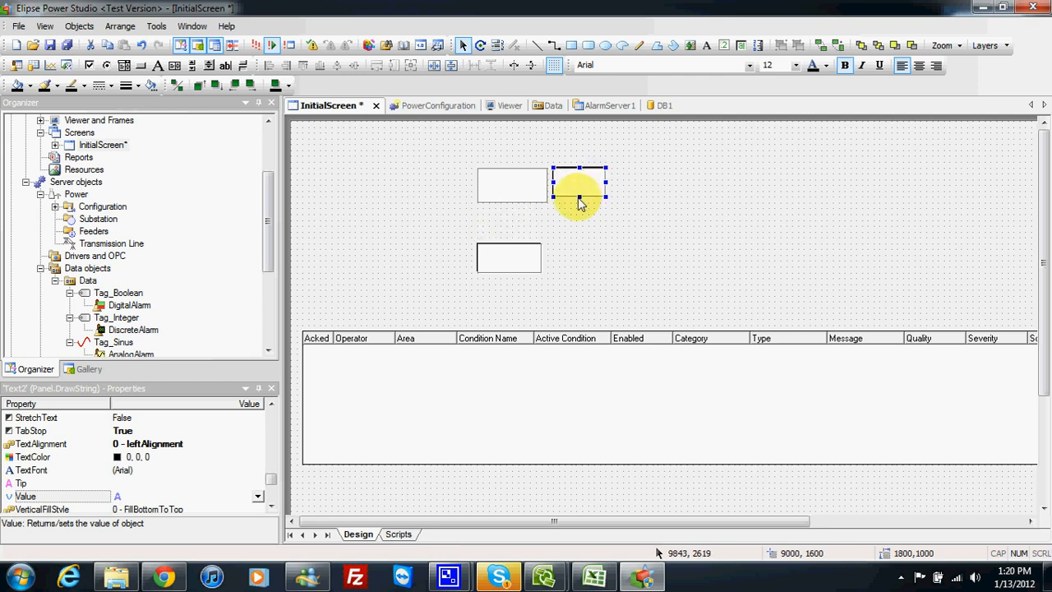
pyautogui.moveTo(518, 261); pyautogui.dragTo(649, 190)
pyautogui.moveTo(615, 386); pyautogui.dragTo(616, 292)
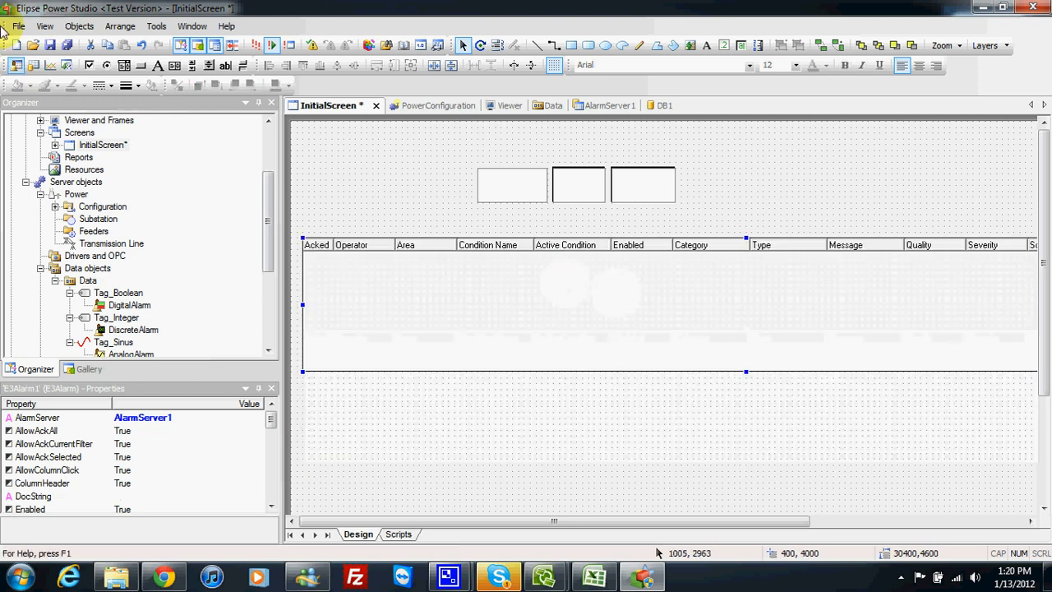
pyautogui.click(49, 45)
# Run the screen in E3 Viewer and set the integer tag to 1.
pyautogui.click(256, 45)
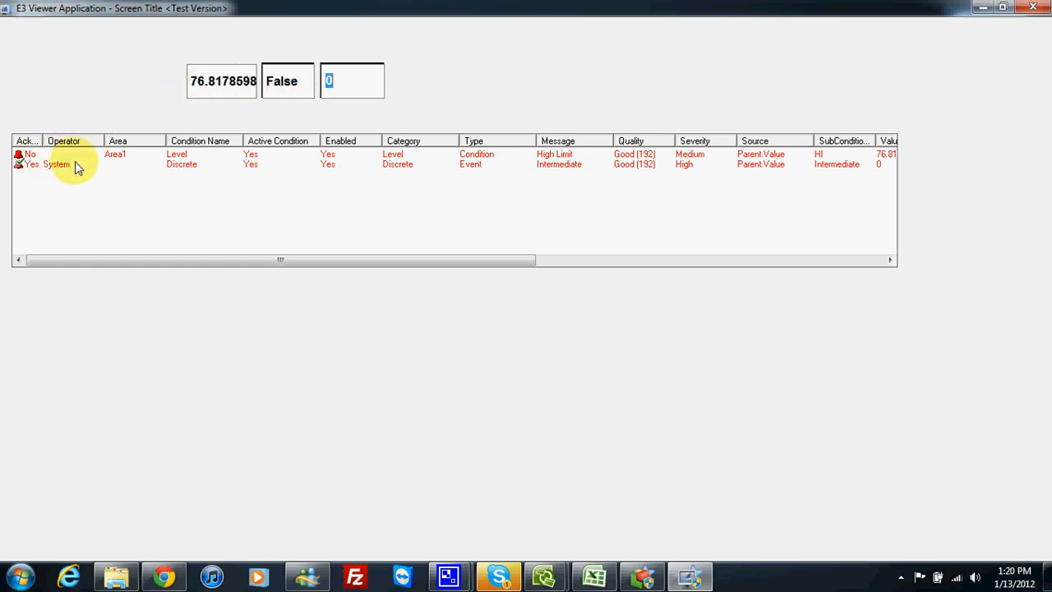
pyautogui.click(173, 166)
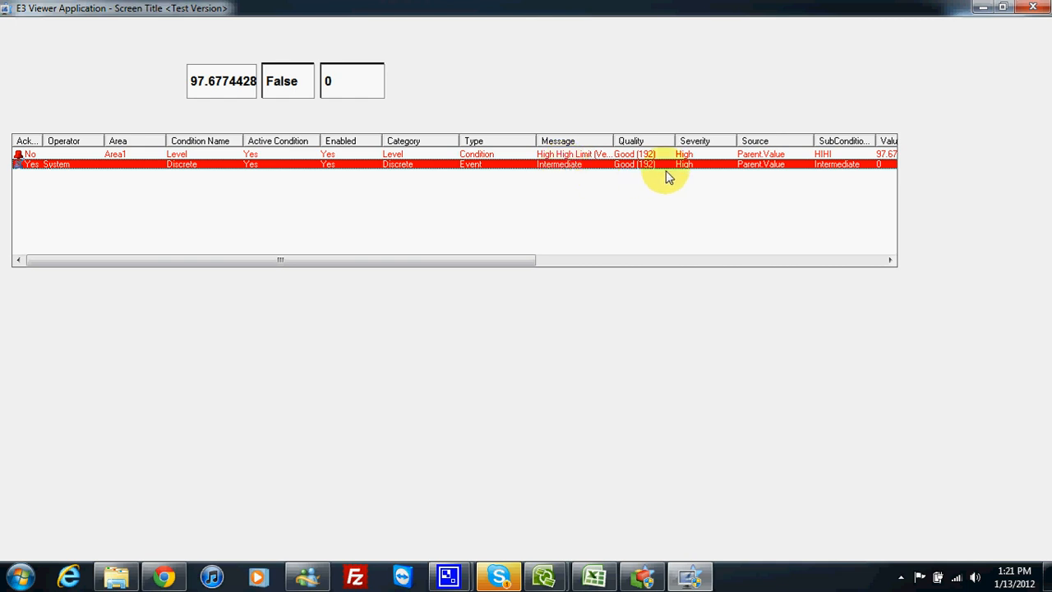
pyautogui.moveTo(531, 262); pyautogui.dragTo(573, 261)
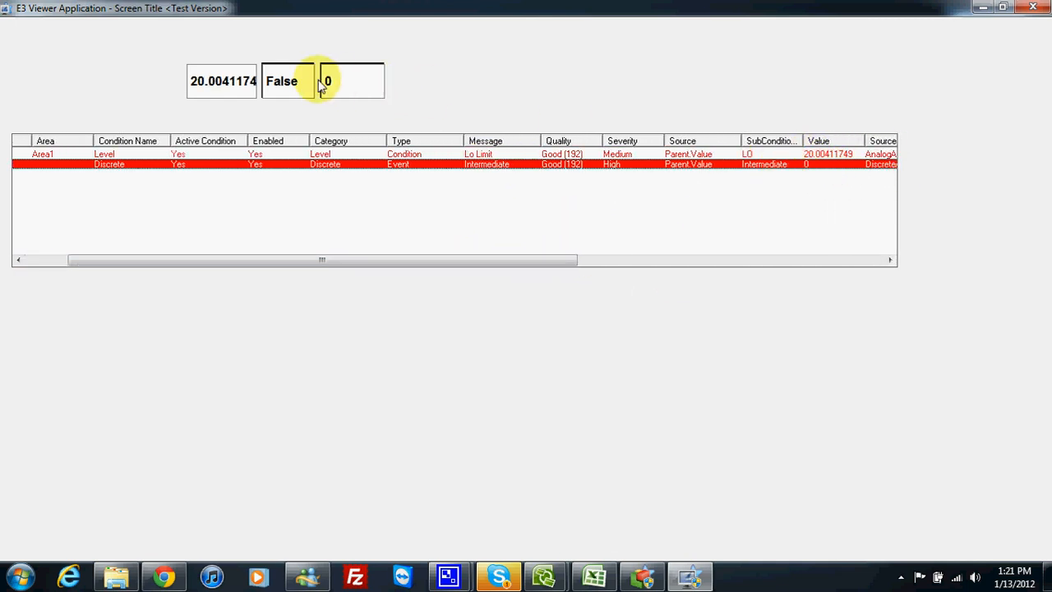
pyautogui.click(325, 82)
pyautogui.moveTo(372, 262); pyautogui.dragTo(332, 262)
pyautogui.write('1')
pyautogui.press('Return')
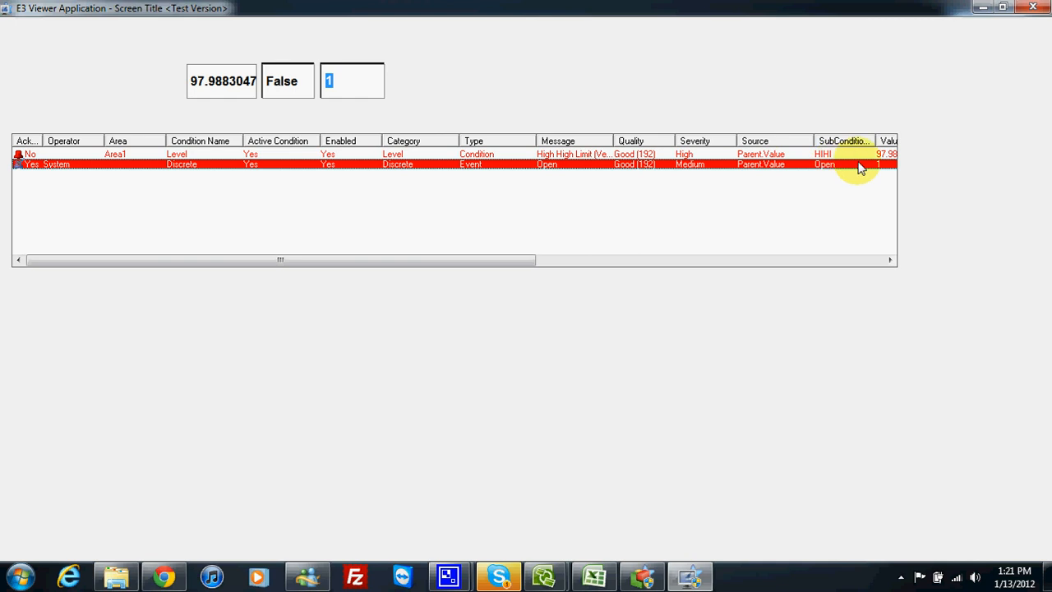
# Set the integer tag to 2, then 3, driving the Discrete alarm to Fault.
pyautogui.moveTo(527, 260); pyautogui.dragTo(469, 244)
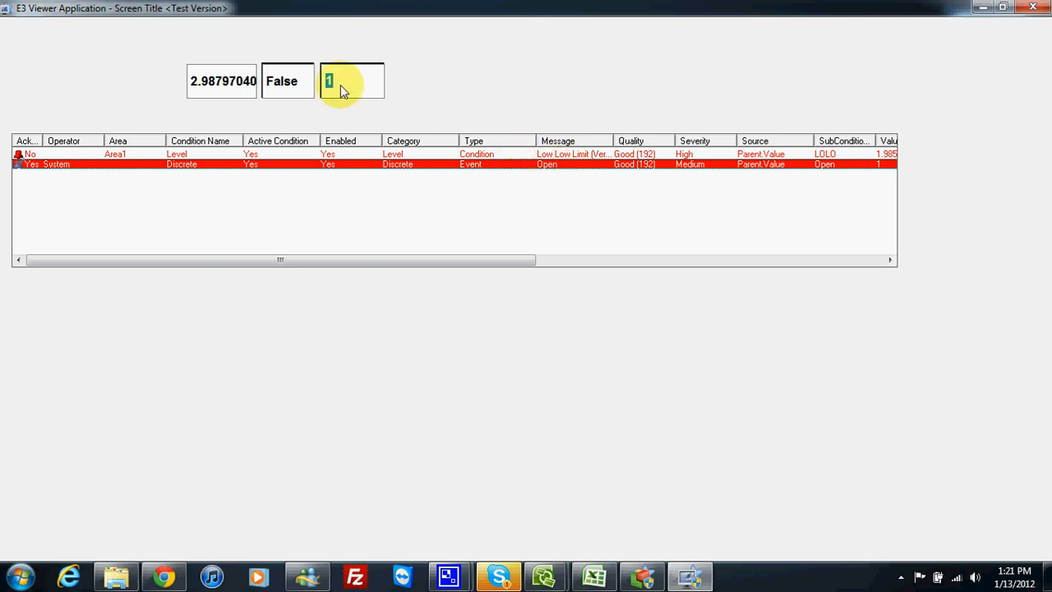
pyautogui.write('2')
pyautogui.press('Return')
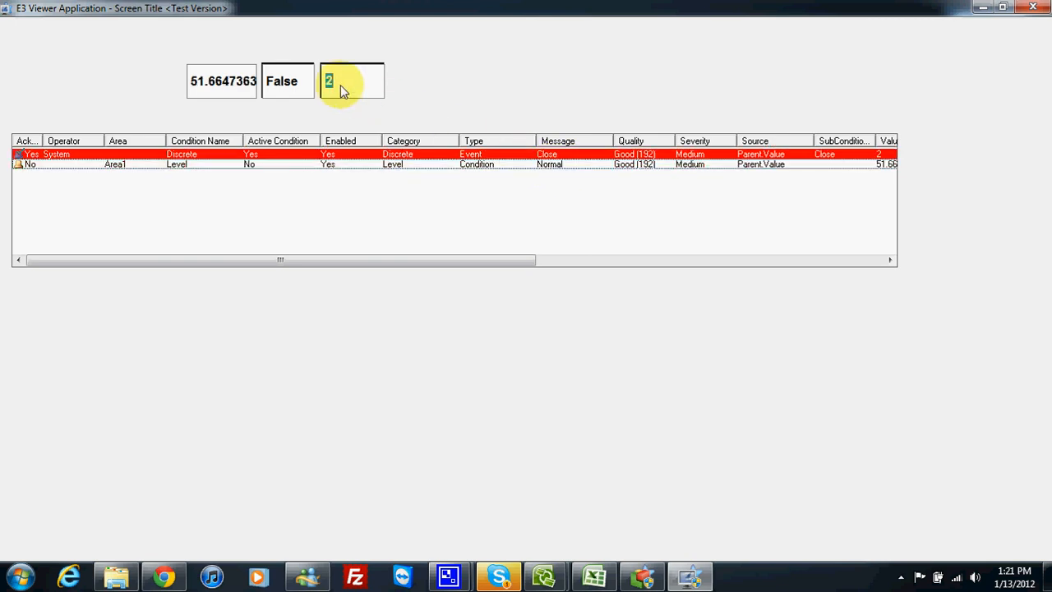
pyautogui.write('3')
pyautogui.press('Return')
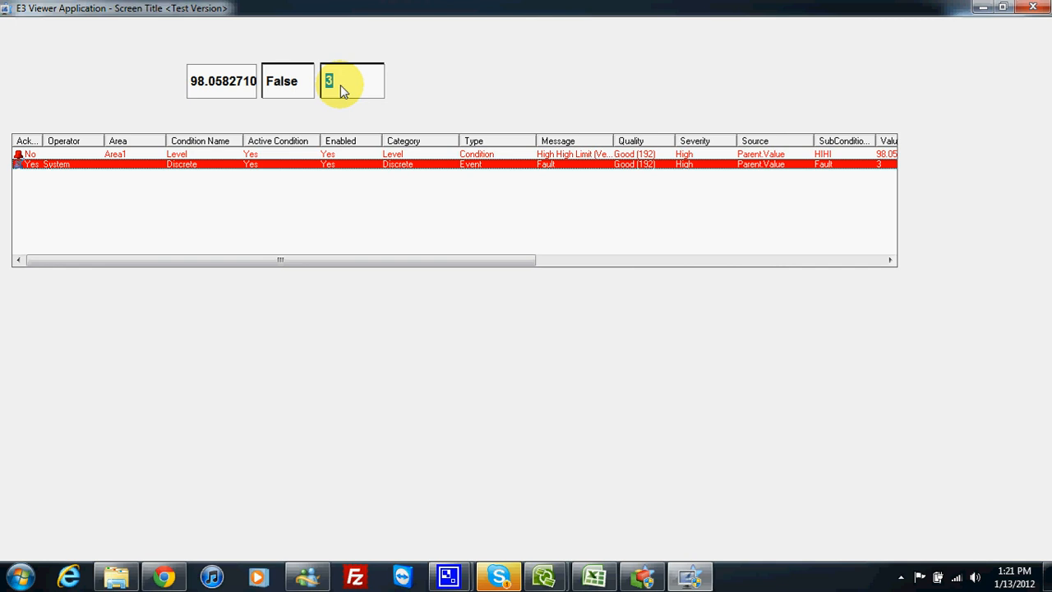
pyautogui.moveTo(460, 263); pyautogui.dragTo(489, 262)
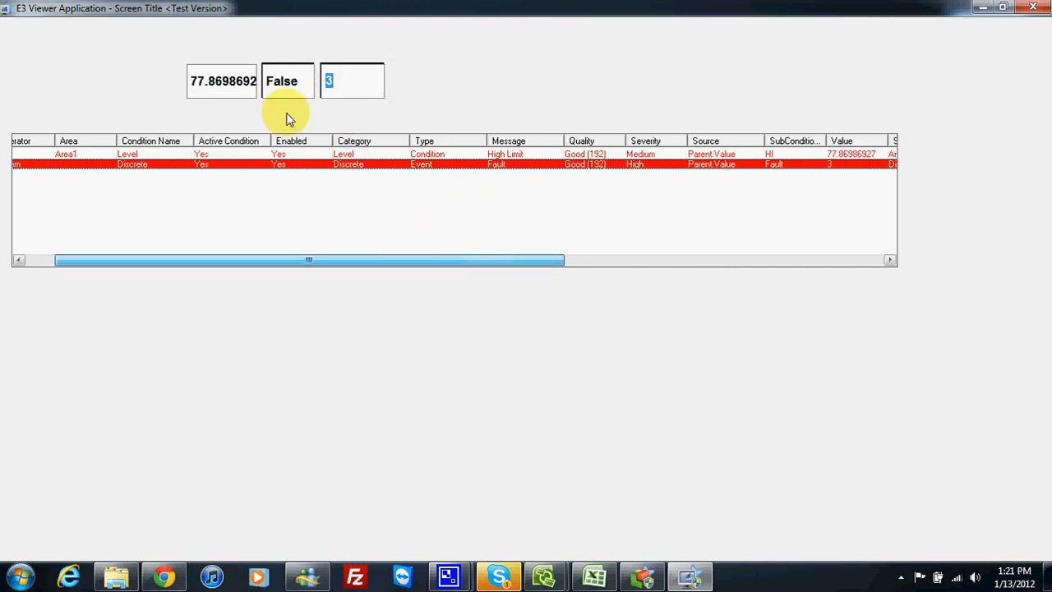
pyautogui.moveTo(385, 260); pyautogui.dragTo(356, 259)
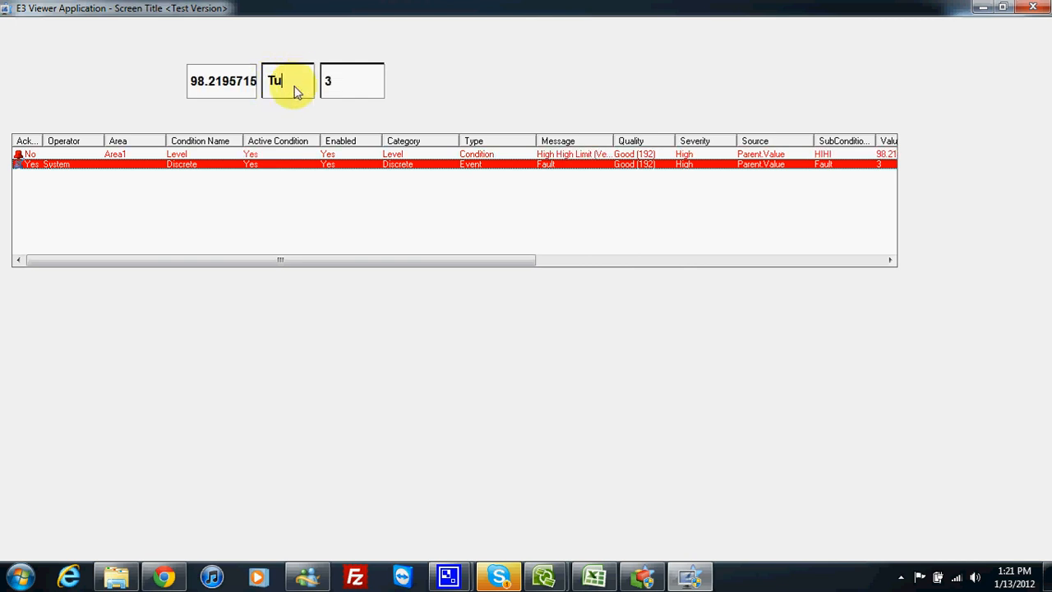
# Set the boolean tag to True and select the raised Digital alarm.
pyautogui.click(294, 87)
pyautogui.write('True')
pyautogui.press('Return')
pyautogui.write(']')
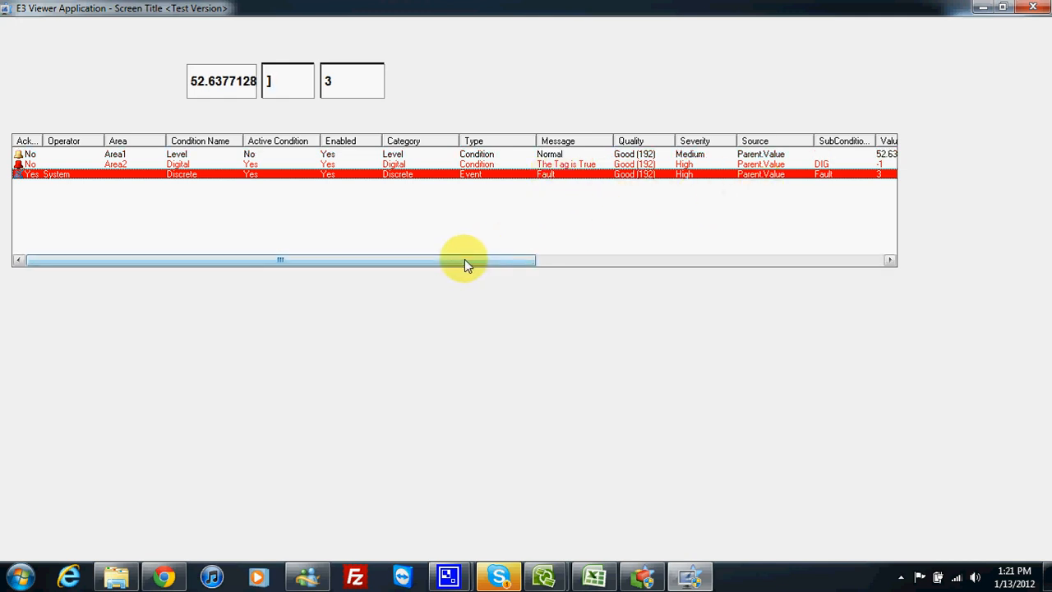
pyautogui.click(187, 167)
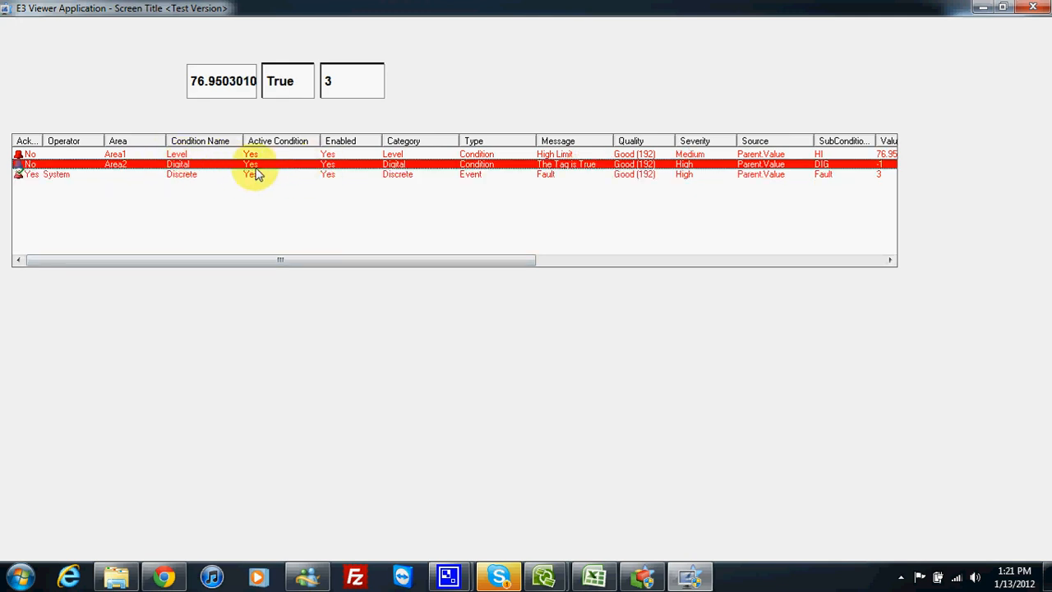
# Set the boolean tag to False, then back to True.
pyautogui.doubleClick(301, 87)
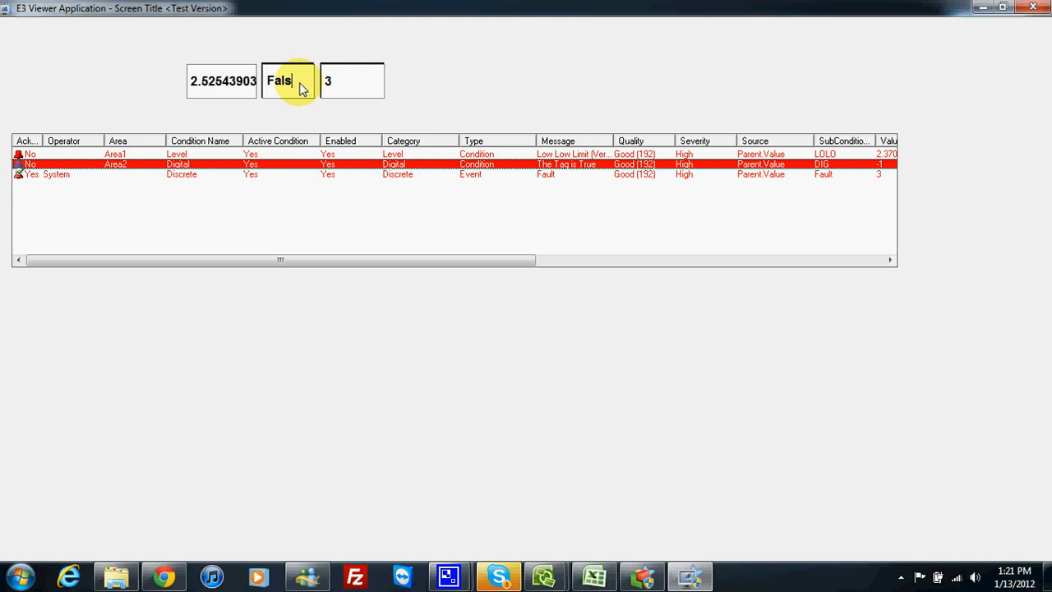
pyautogui.write('False')
pyautogui.press('Return')
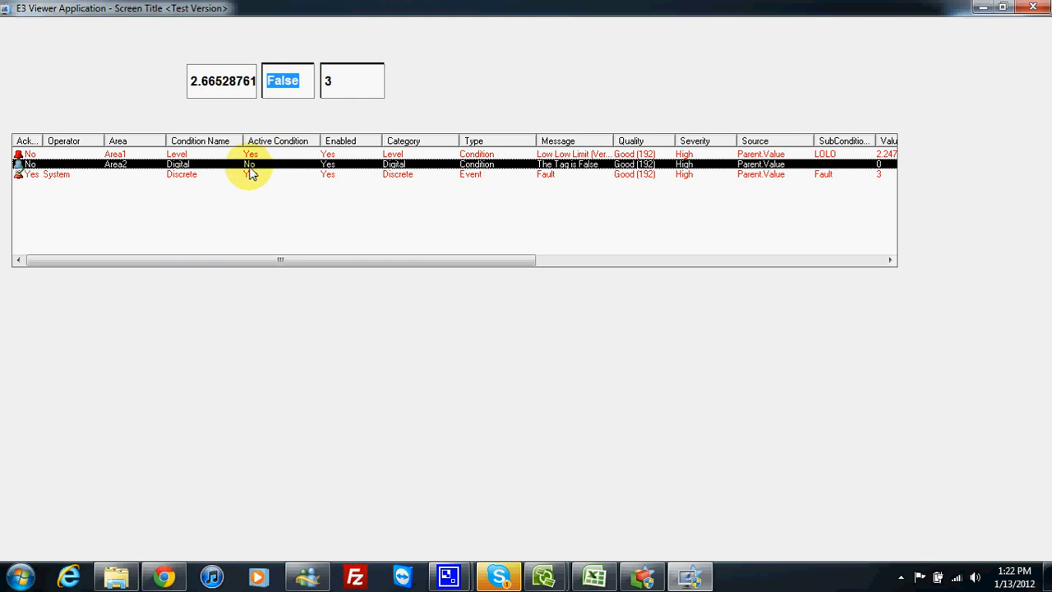
pyautogui.write('True')
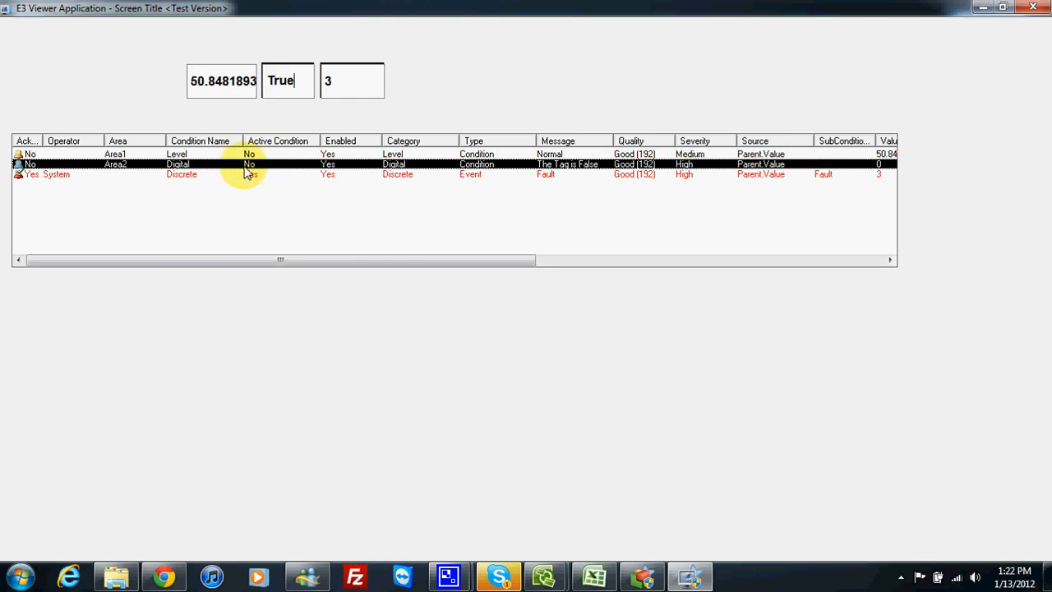
pyautogui.press('Return')
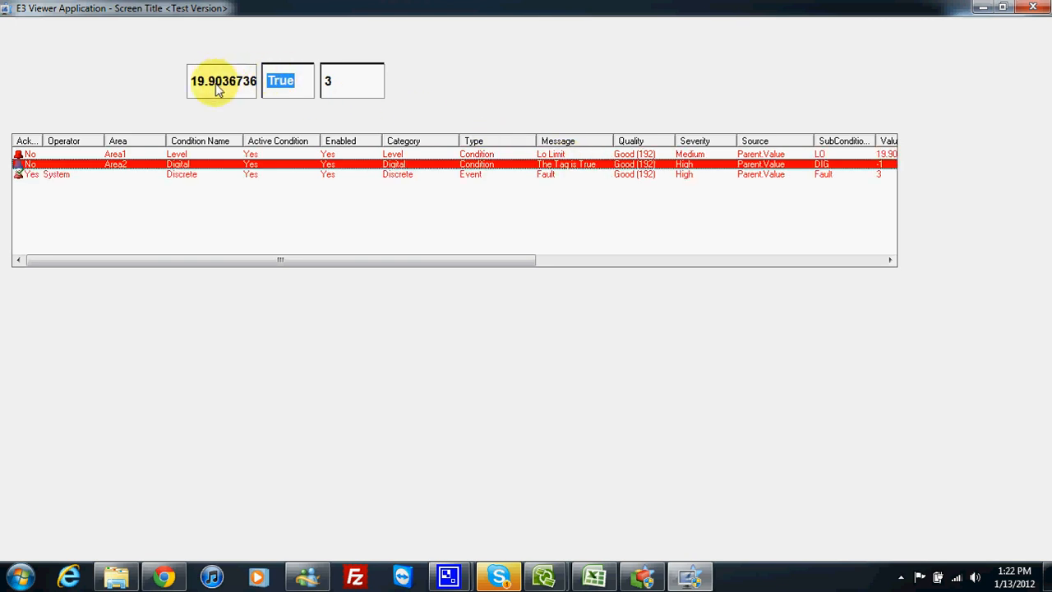
# Inspect the Level, Digital and Discrete alarm rows, widen the Message column, and close the viewer.
pyautogui.click(251, 154)
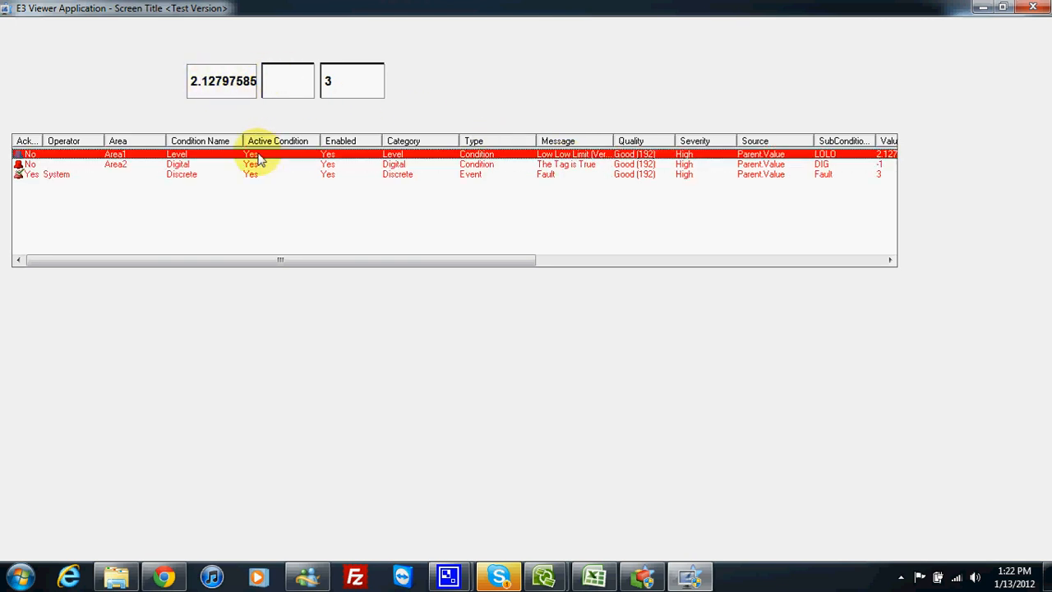
pyautogui.click(188, 166)
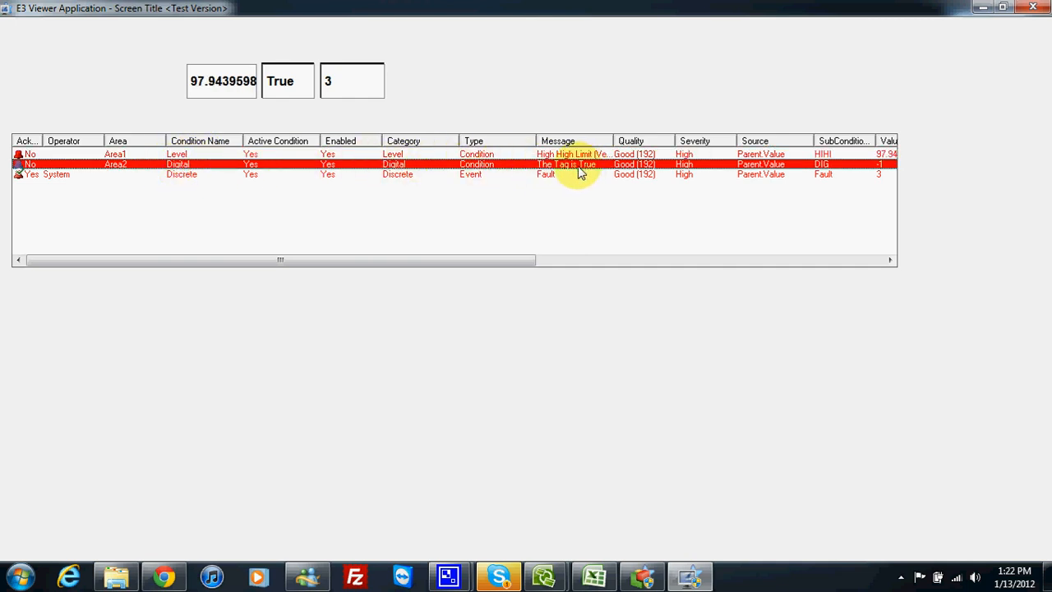
pyautogui.click(190, 177)
pyautogui.click(185, 155)
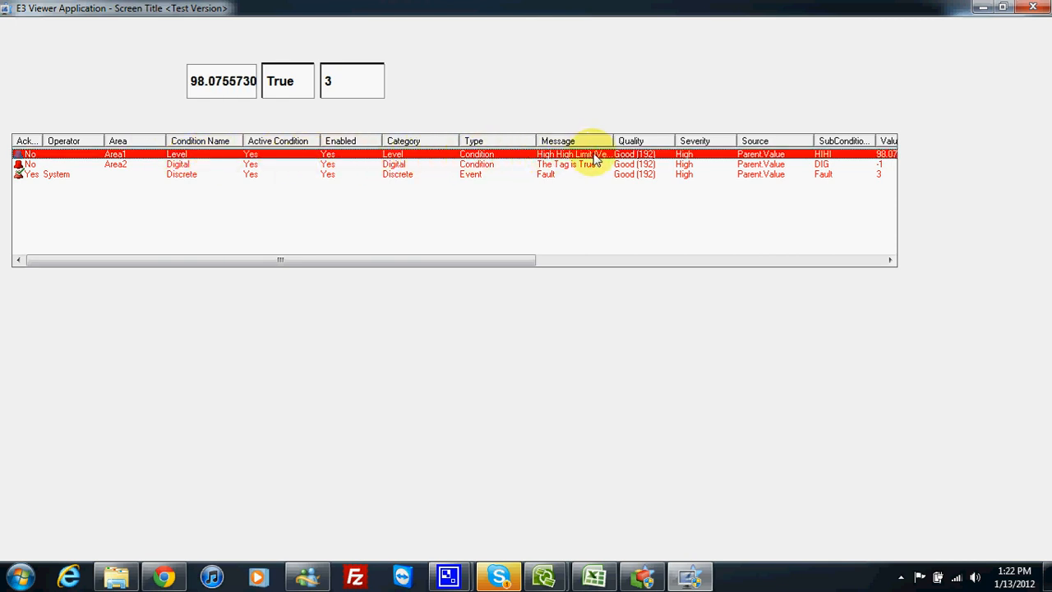
pyautogui.moveTo(622, 142); pyautogui.dragTo(654, 143)
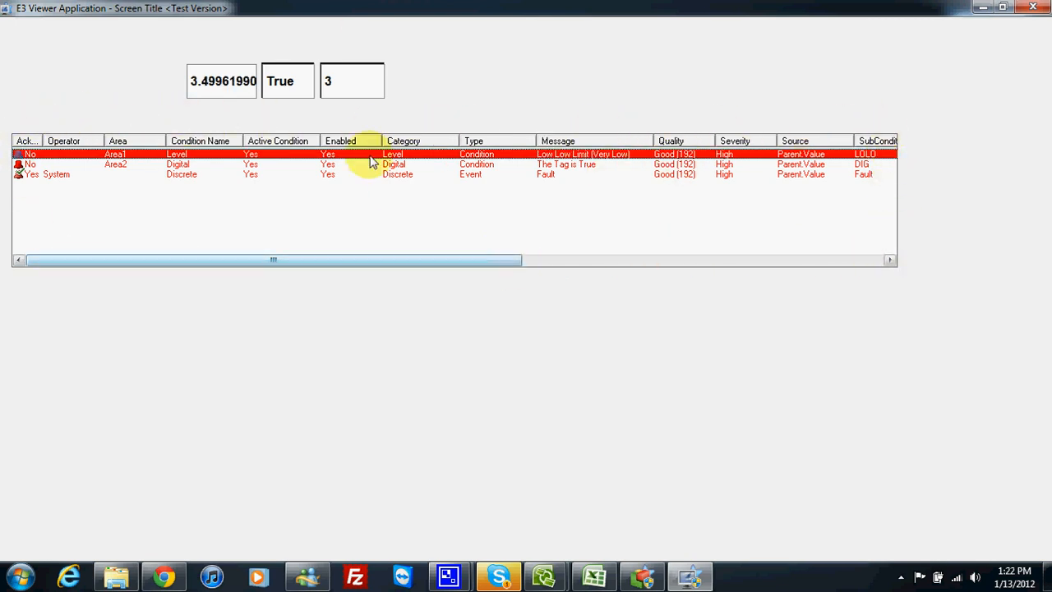
pyautogui.click(1039, 9)
# Shorten the alarm grid and draw a wide E3Browser table below it.
pyautogui.click(485, 333)
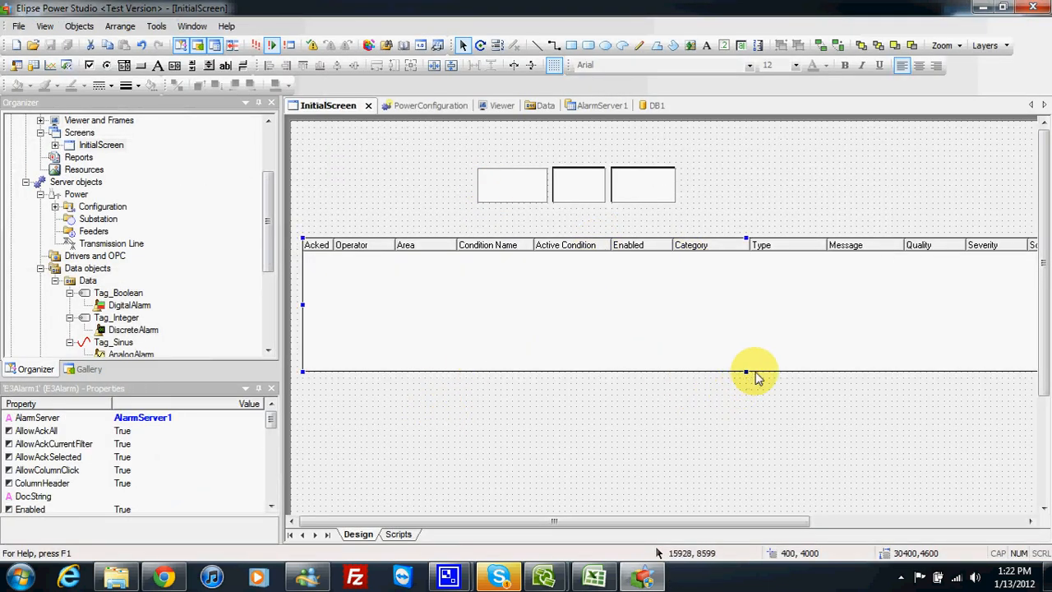
pyautogui.moveTo(746, 371); pyautogui.dragTo(746, 315)
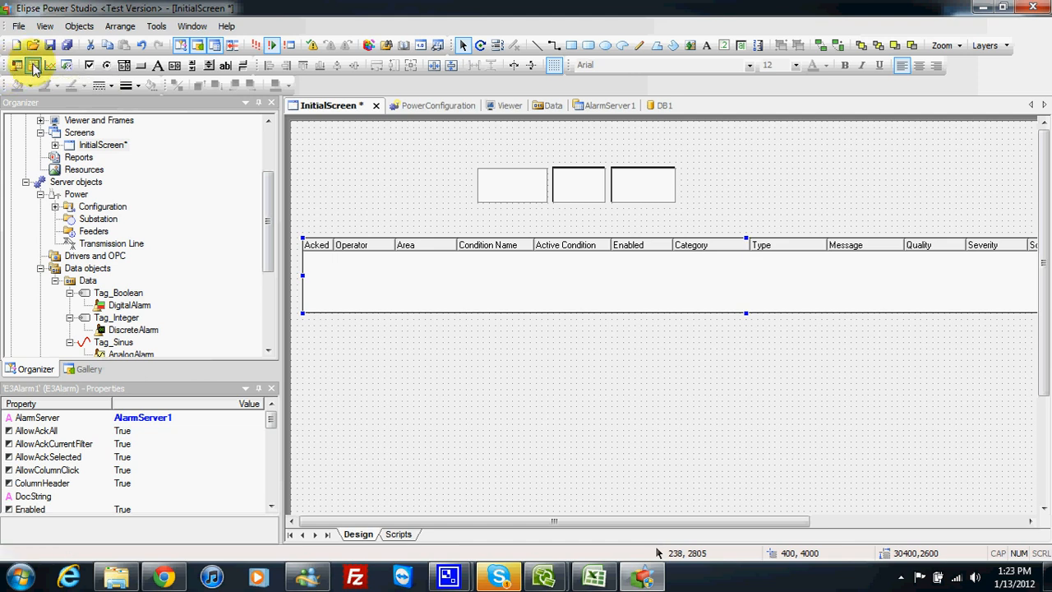
pyautogui.click(321, 333)
pyautogui.moveTo(306, 329)
pyautogui.mouseDown()
pyautogui.moveTo(683, 484)
pyautogui.moveTo(814, 496)
pyautogui.mouseUp()
pyautogui.moveTo(762, 521); pyautogui.dragTo(923, 521)
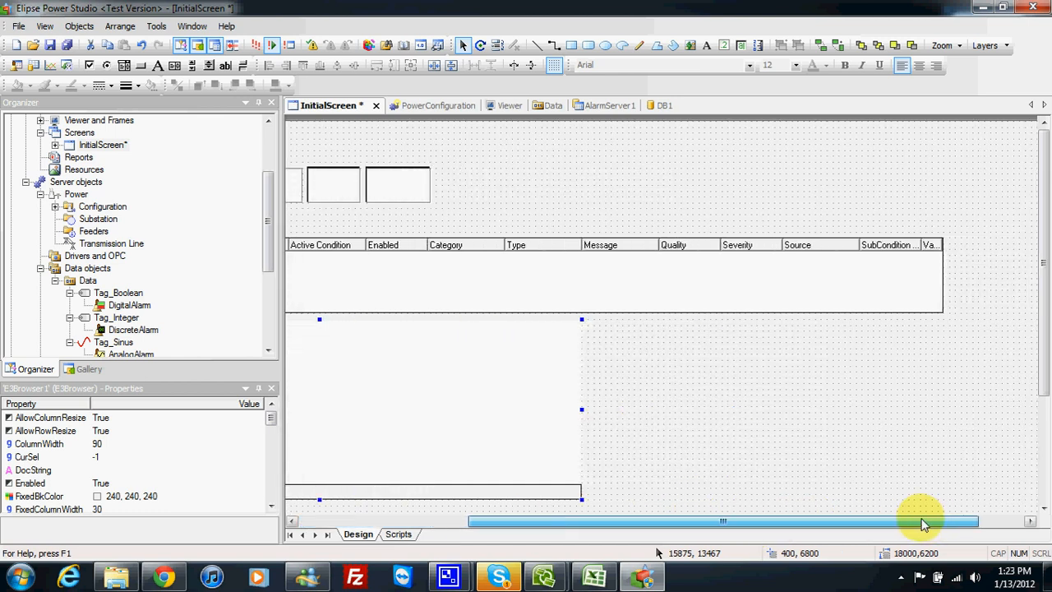
pyautogui.moveTo(579, 410); pyautogui.dragTo(947, 410)
# Bring up E3Browser1's properties and move the dialog higher.
pyautogui.rightClick(801, 388)
pyautogui.click(825, 384)
pyautogui.moveTo(382, 277); pyautogui.dragTo(315, 64)
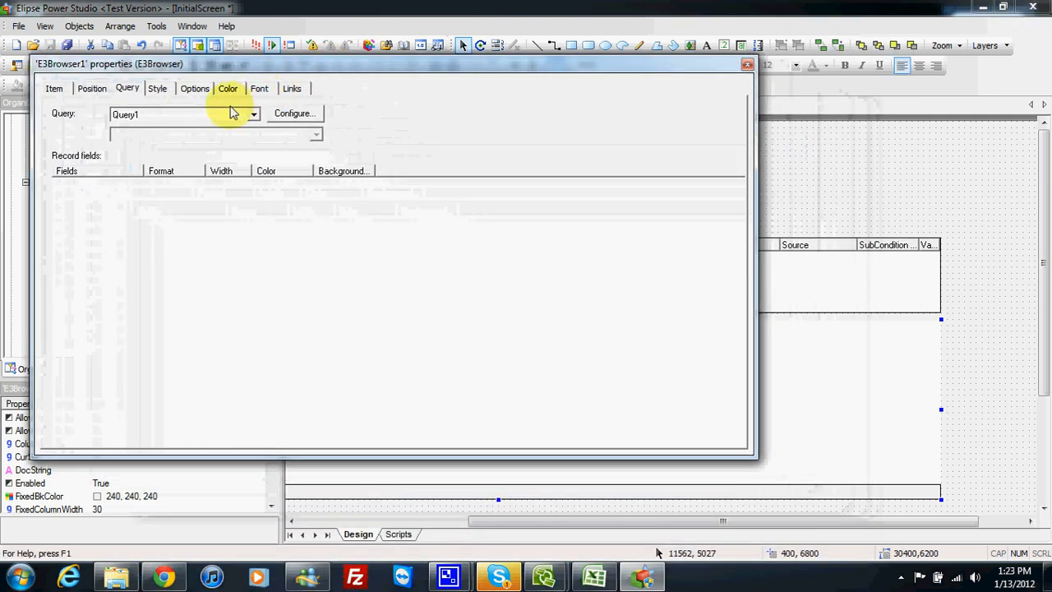
# Set Query1's data source to the DB1 server and the Alarms table.
pyautogui.click(294, 113)
pyautogui.click(401, 266)
pyautogui.click(399, 288)
pyautogui.click(412, 266)
pyautogui.click(408, 279)
pyautogui.click(412, 299)
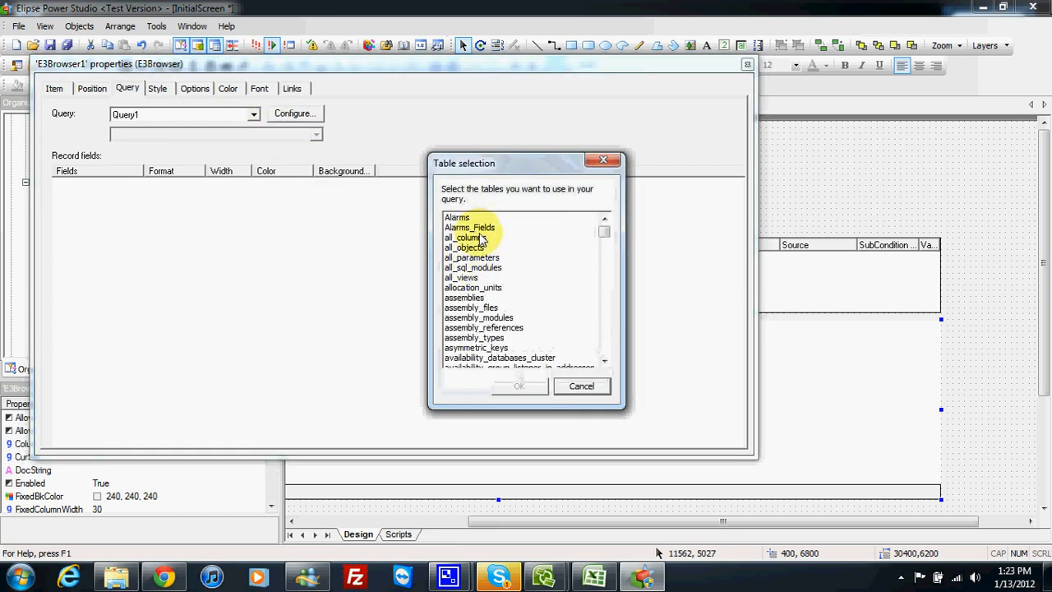
pyautogui.click(469, 228)
pyautogui.click(461, 217)
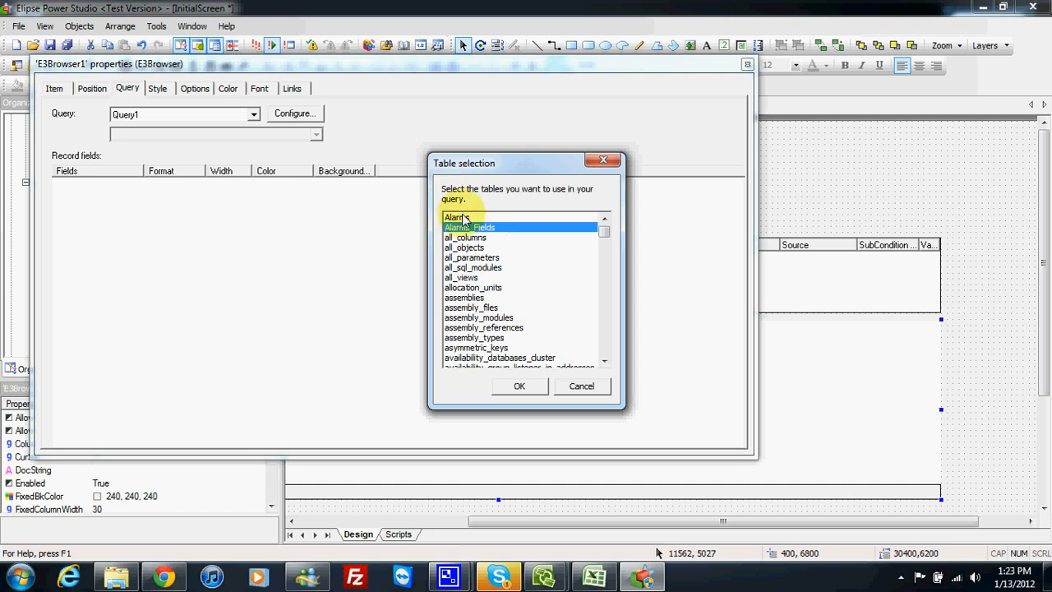
pyautogui.click(462, 227)
pyautogui.click(462, 218)
pyautogui.click(532, 385)
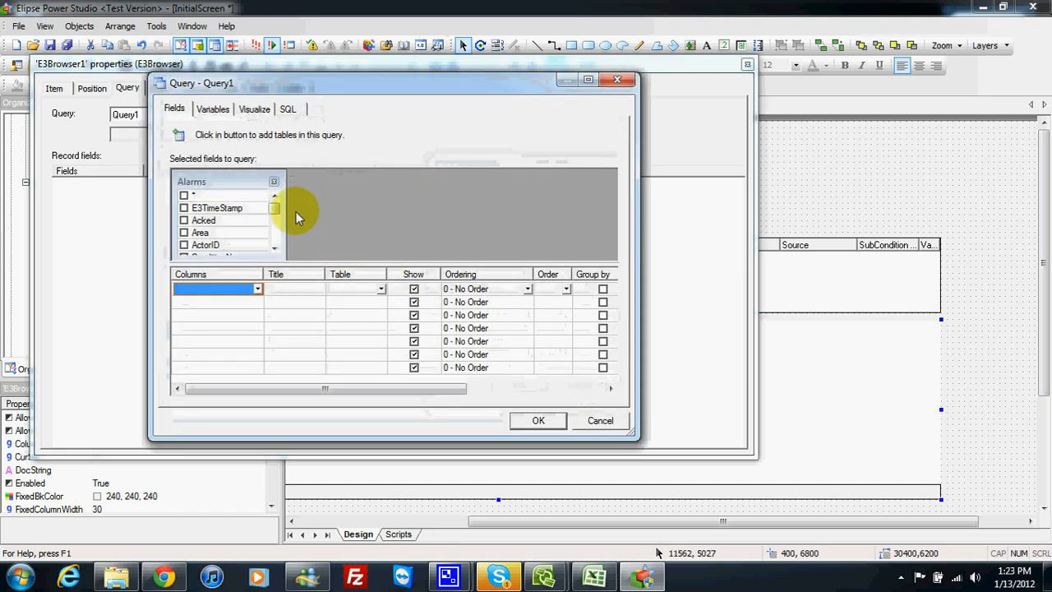
# Add E3TimeStamp, Area, Message, InTime, OutTime and AckTime as query fields.
pyautogui.click(183, 208)
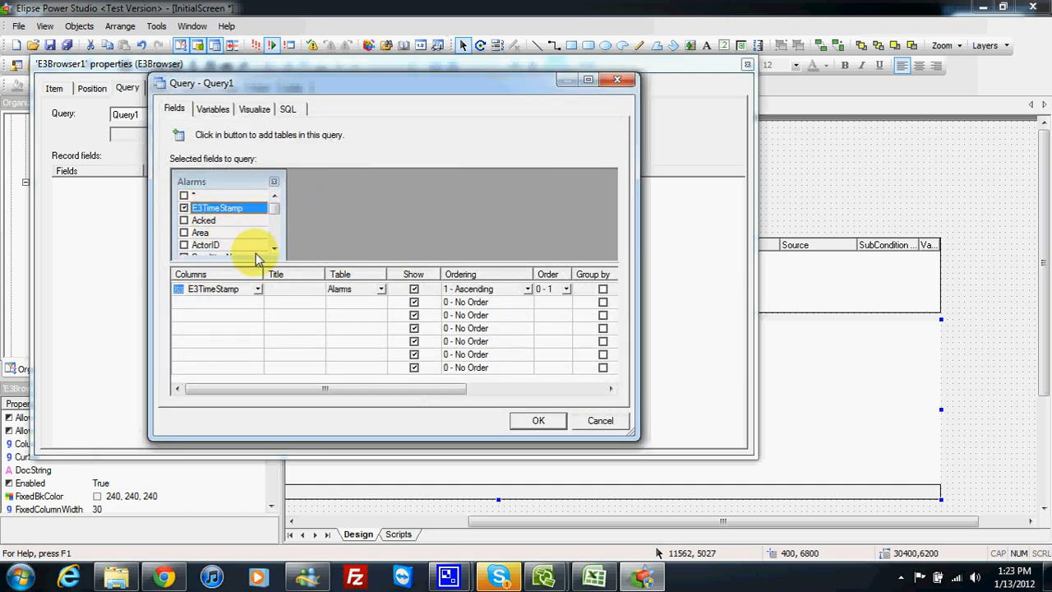
pyautogui.click(183, 233)
pyautogui.click(274, 250)
pyautogui.click(274, 249)
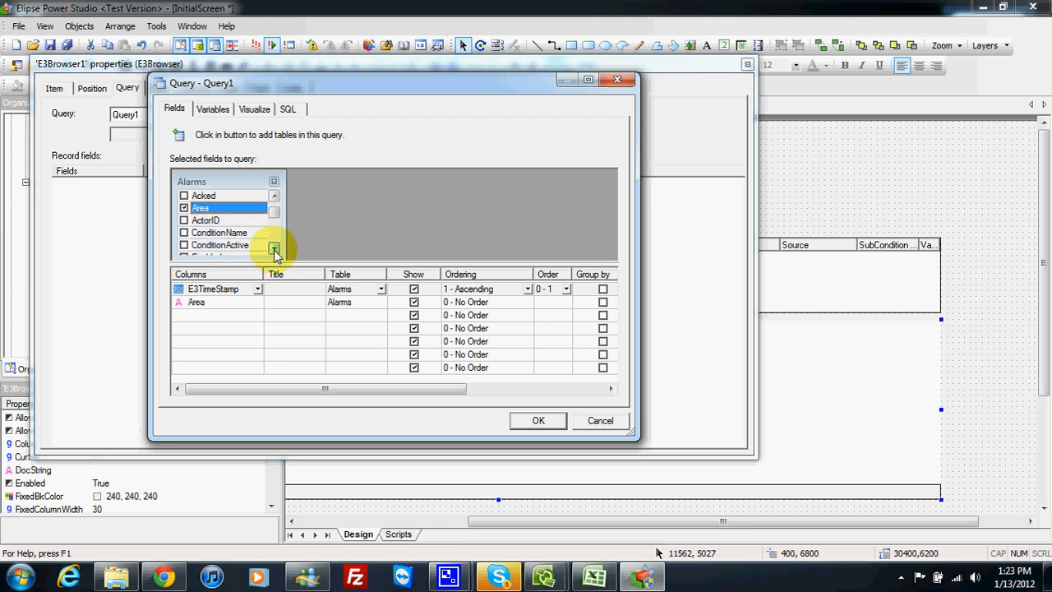
pyautogui.click(274, 249)
pyautogui.click(274, 249)
pyautogui.click(274, 250)
pyautogui.click(185, 232)
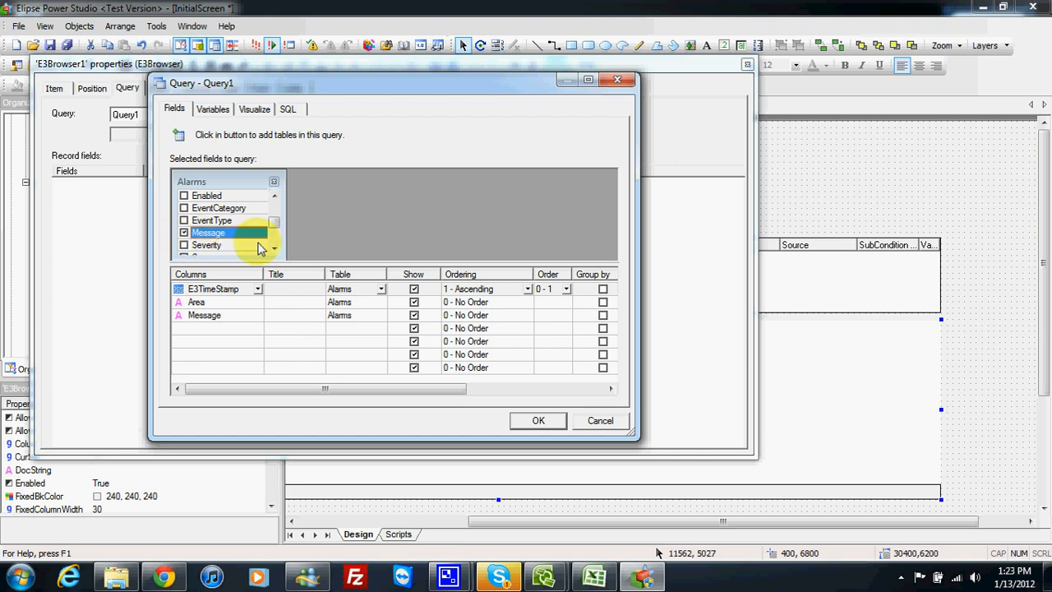
pyautogui.click(274, 249)
pyautogui.click(274, 249)
pyautogui.click(274, 249)
pyautogui.click(273, 249)
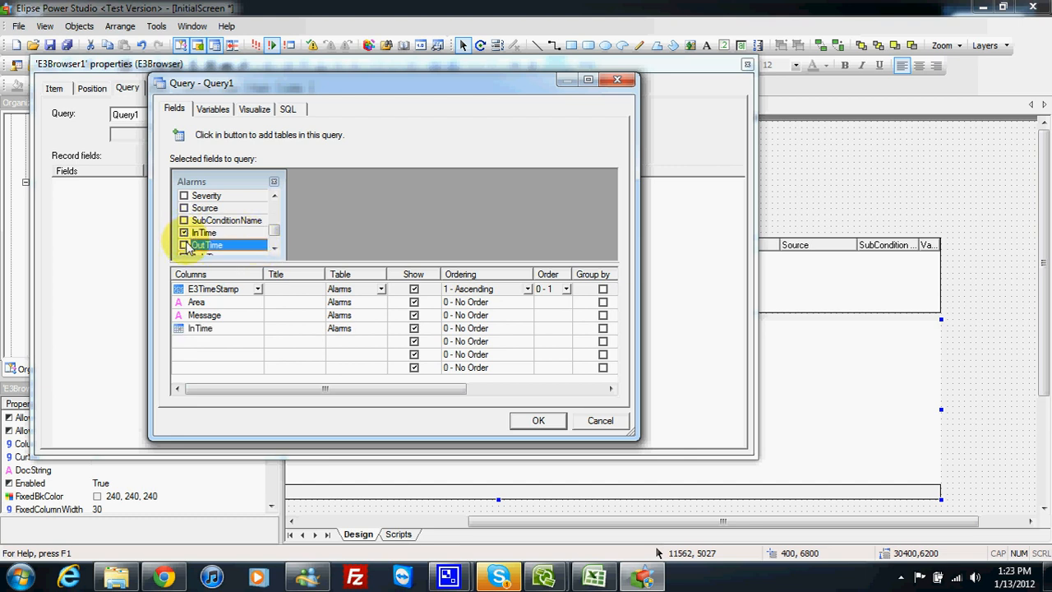
pyautogui.click(273, 249)
pyautogui.click(274, 249)
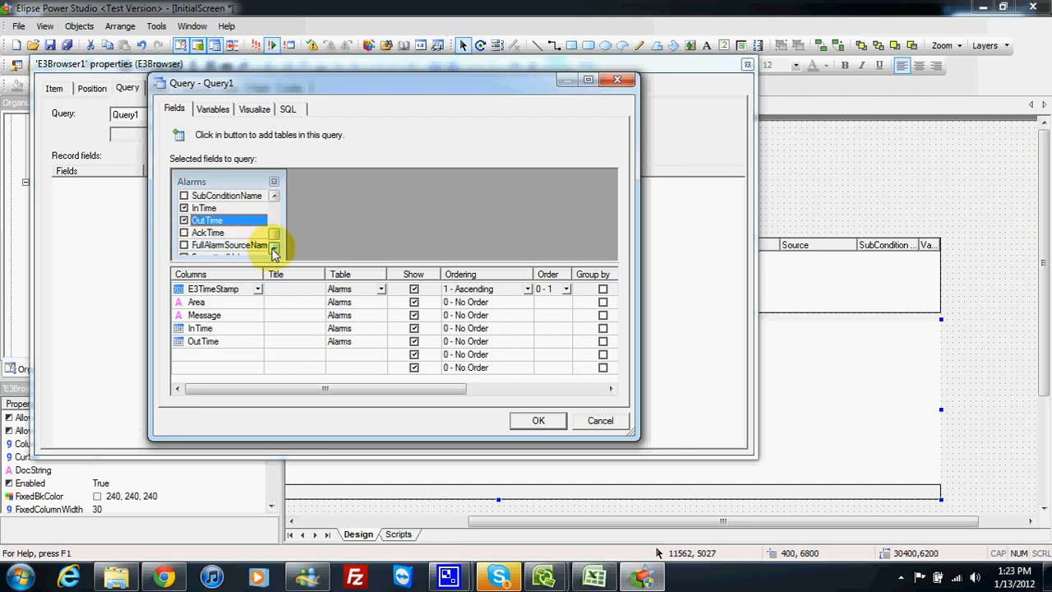
pyautogui.click(184, 233)
pyautogui.click(274, 249)
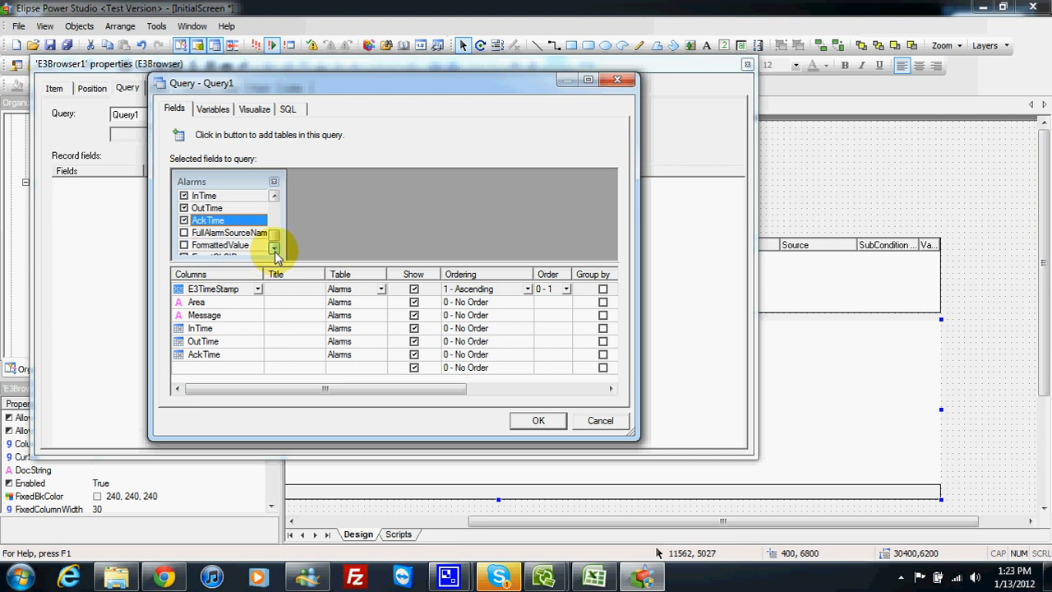
# Enlarge the Alarms field list, add Acked, and confirm the query.
pyautogui.moveTo(277, 269); pyautogui.dragTo(277, 306)
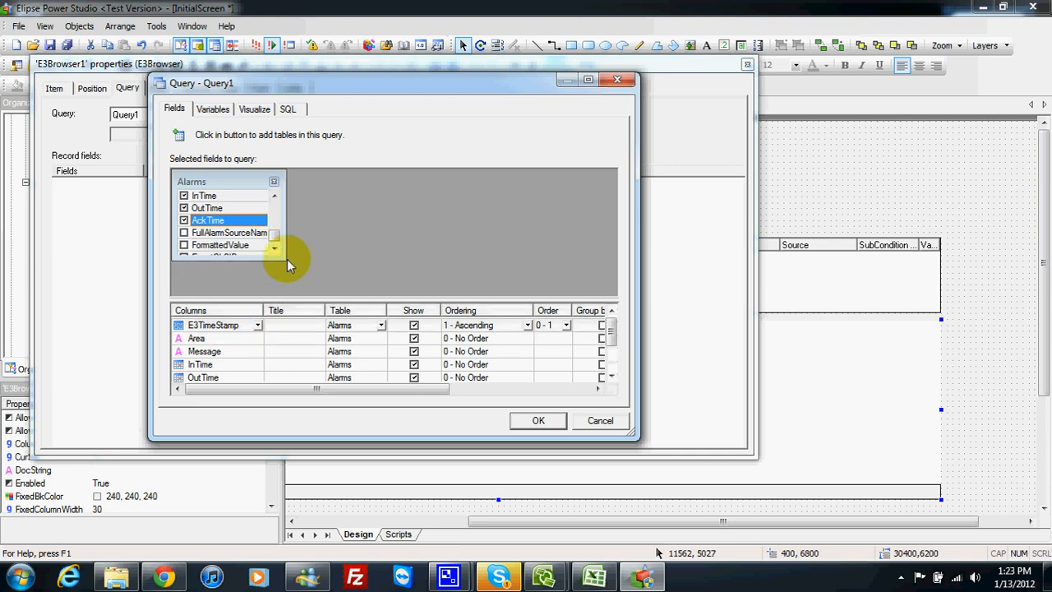
pyautogui.moveTo(275, 259)
pyautogui.mouseDown()
pyautogui.moveTo(269, 298)
pyautogui.moveTo(275, 255)
pyautogui.mouseUp()
pyautogui.moveTo(275, 244); pyautogui.dragTo(277, 223)
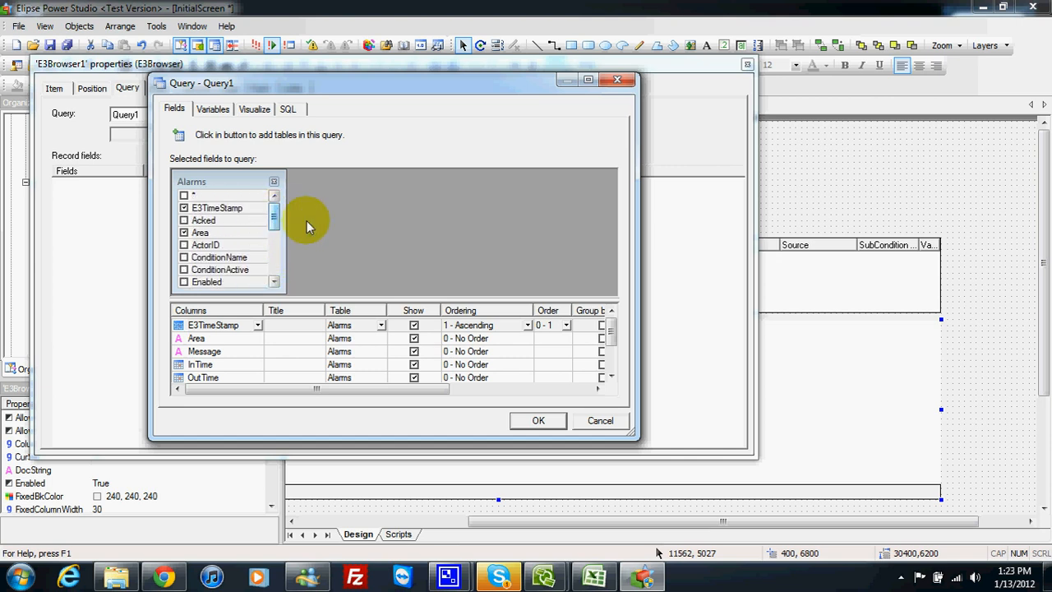
pyautogui.click(185, 221)
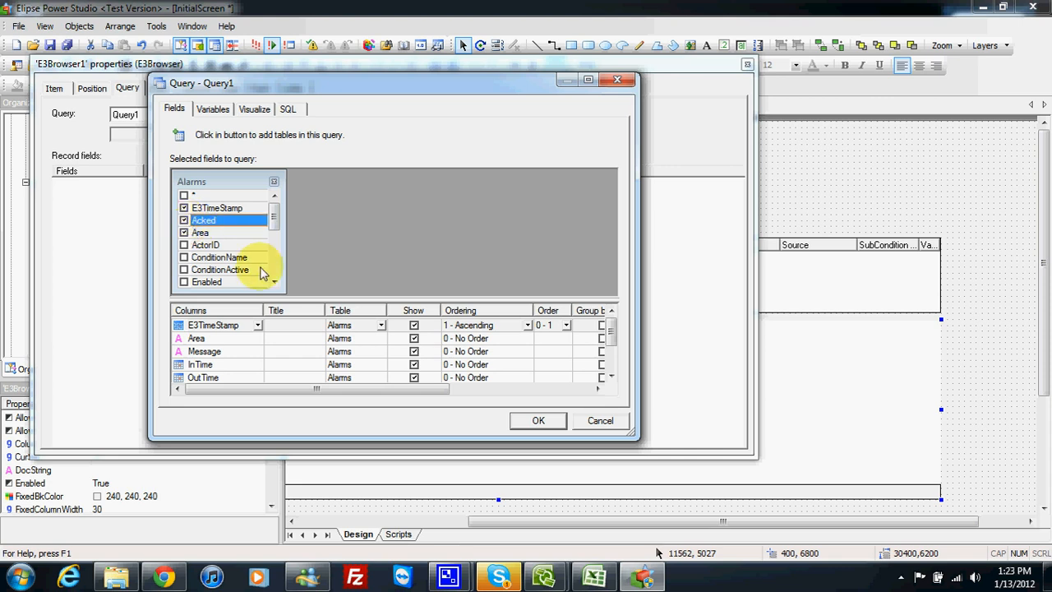
pyautogui.click(536, 420)
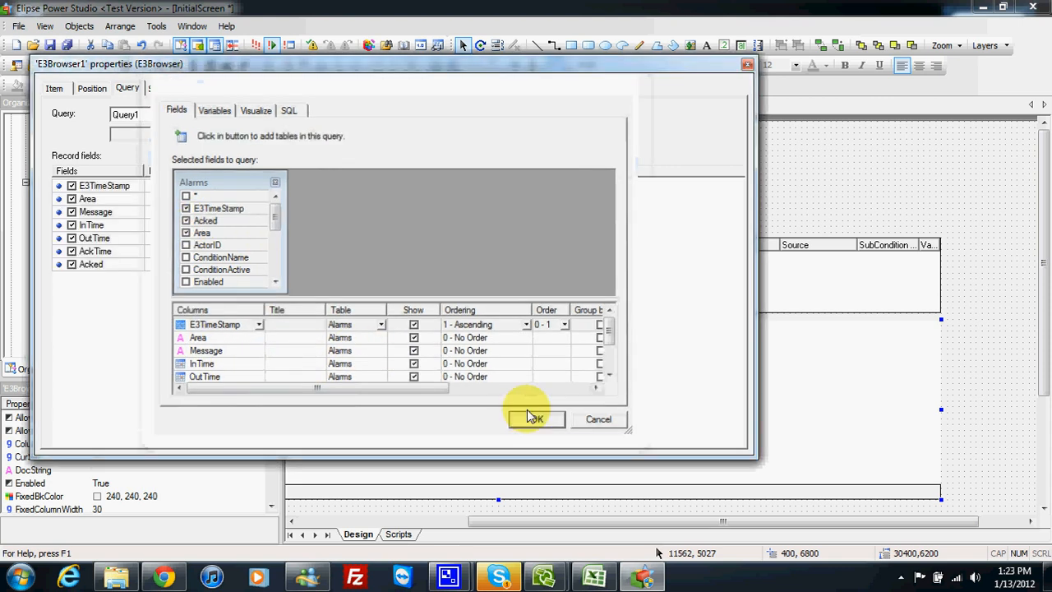
# Hide the Acked field in E3Browser1's column list.
pyautogui.click(92, 202)
pyautogui.click(104, 238)
pyautogui.click(102, 223)
pyautogui.click(86, 263)
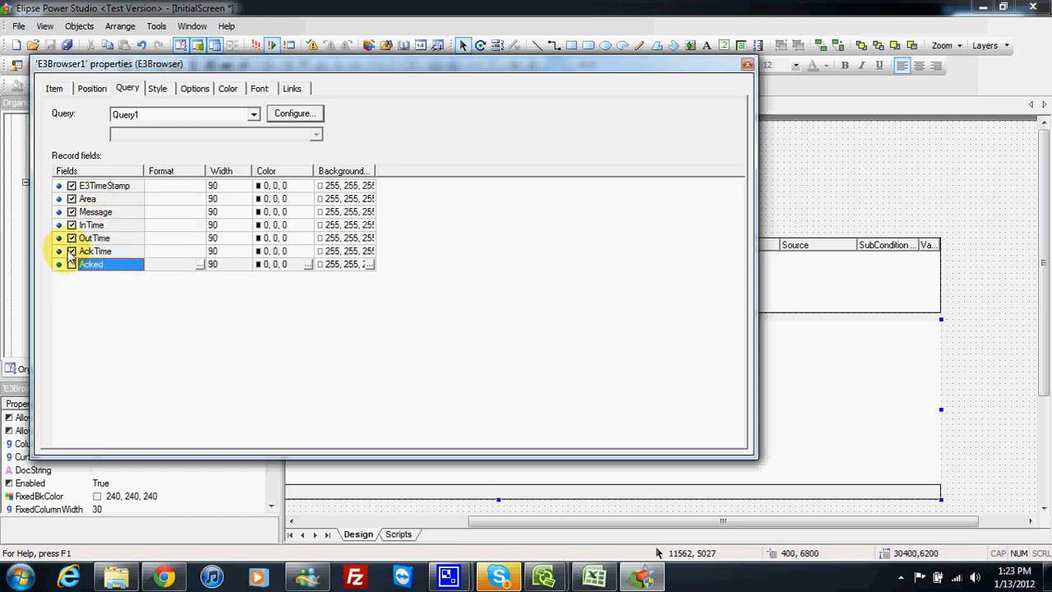
pyautogui.click(72, 264)
pyautogui.click(98, 239)
pyautogui.click(105, 226)
pyautogui.click(113, 213)
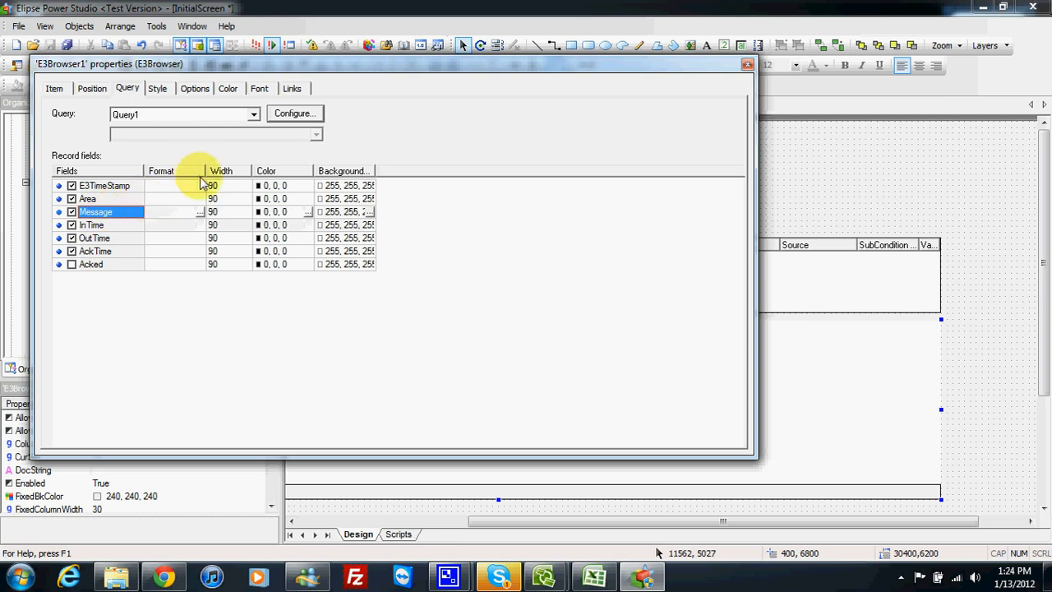
# Set the column widths to 120, with Message at 150, and close the properties.
pyautogui.moveTo(225, 65); pyautogui.dragTo(242, 99)
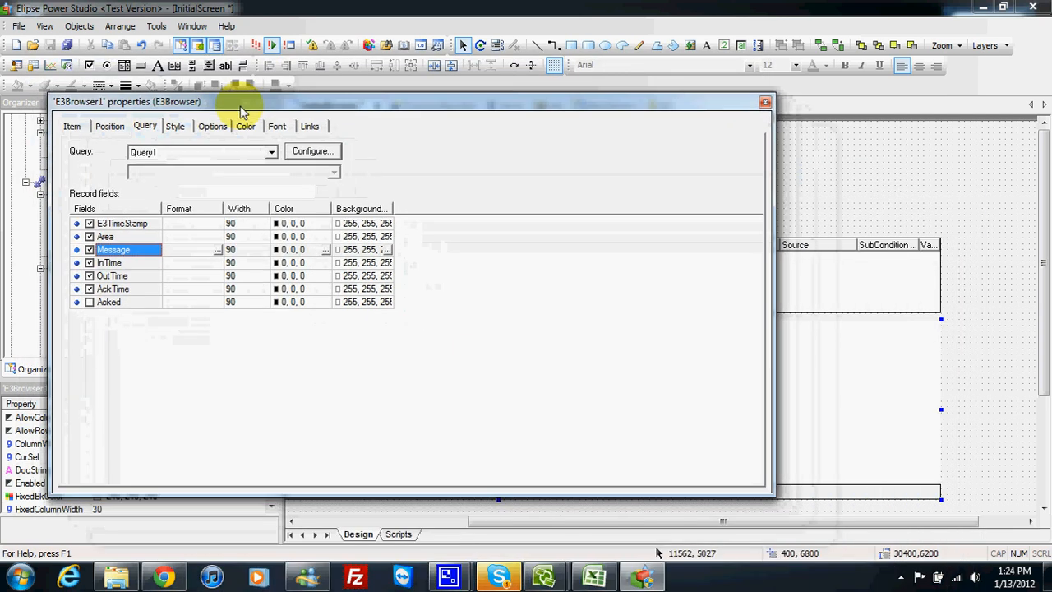
pyautogui.click(261, 217)
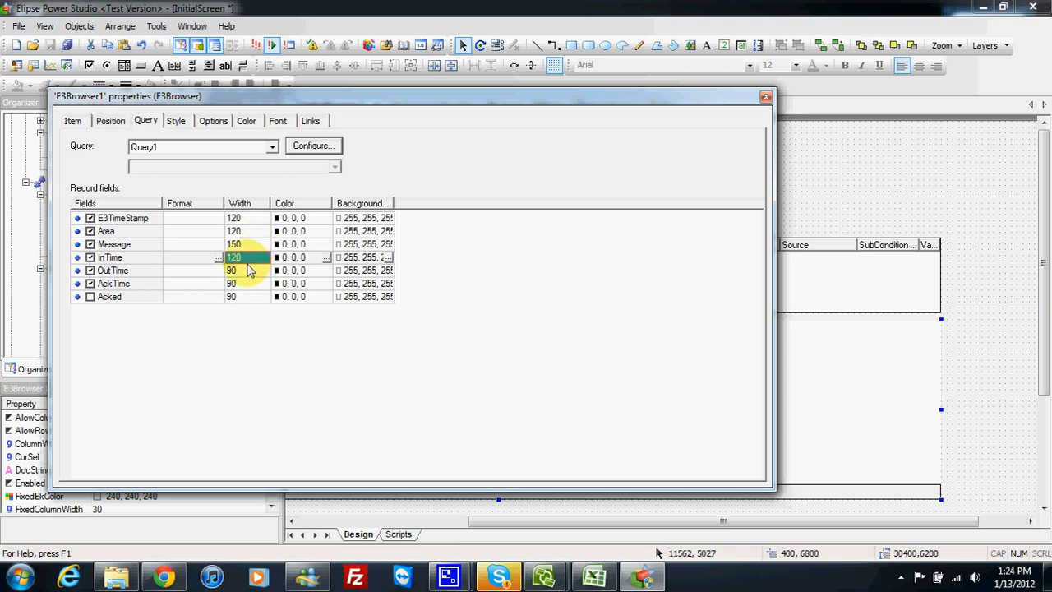
pyautogui.click(245, 274)
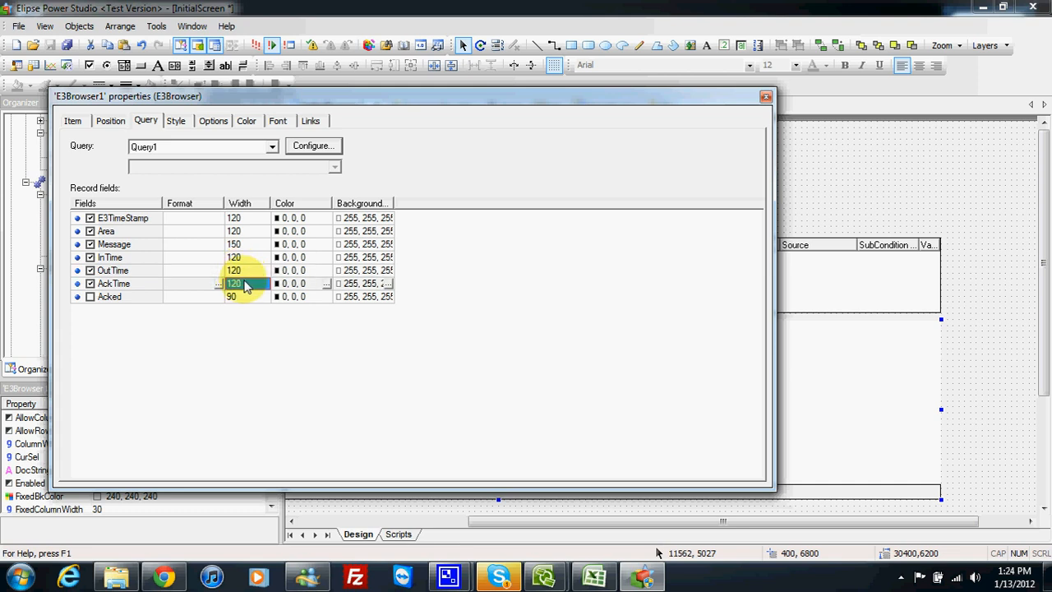
pyautogui.click(244, 297)
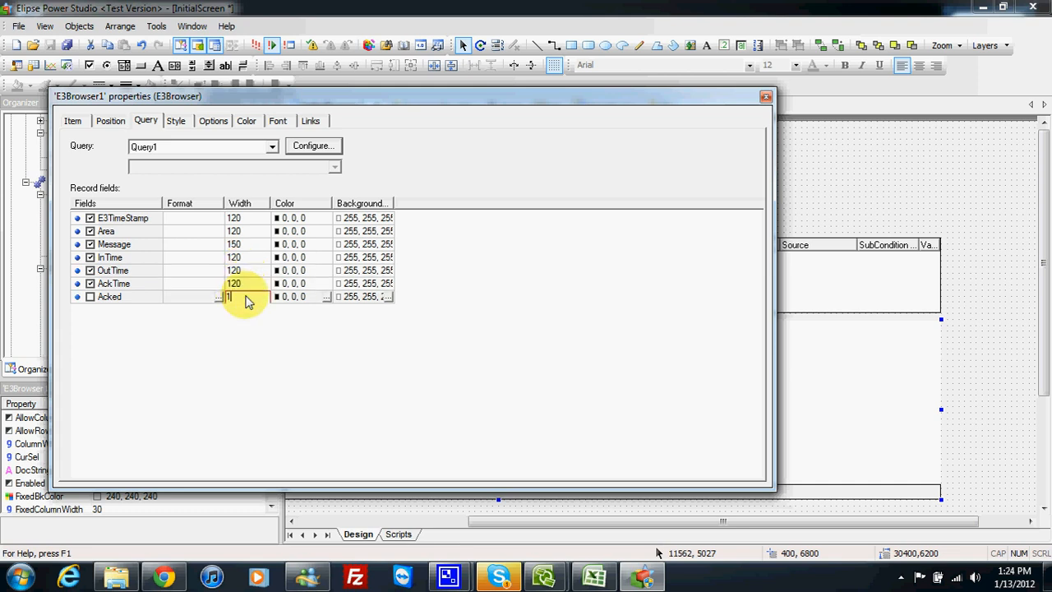
pyautogui.click(198, 220)
pyautogui.click(201, 245)
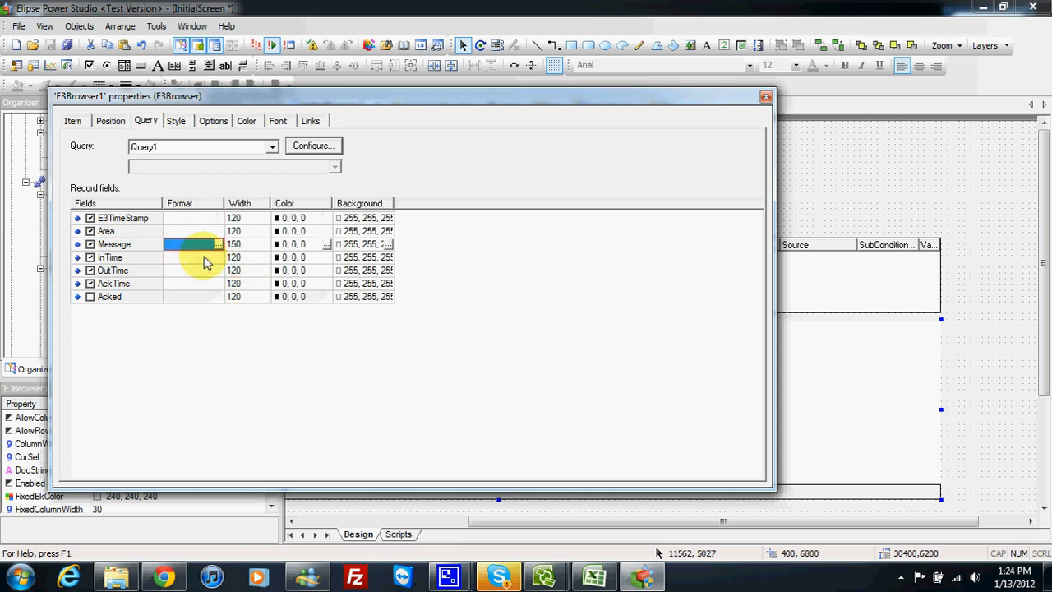
pyautogui.click(203, 258)
pyautogui.click(201, 284)
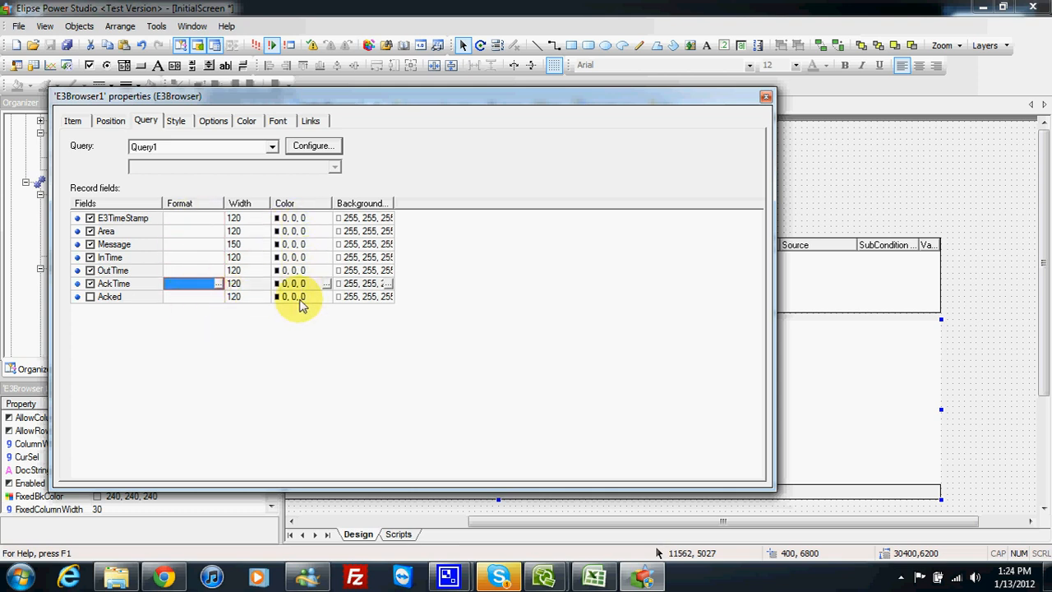
pyautogui.moveTo(416, 205); pyautogui.dragTo(413, 205)
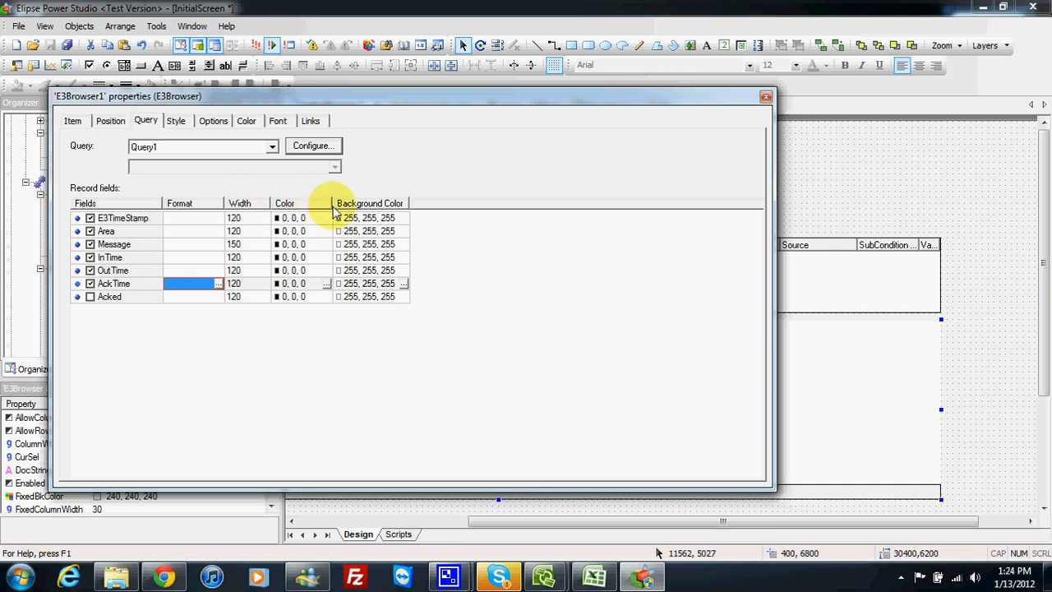
pyautogui.moveTo(333, 211); pyautogui.dragTo(338, 211)
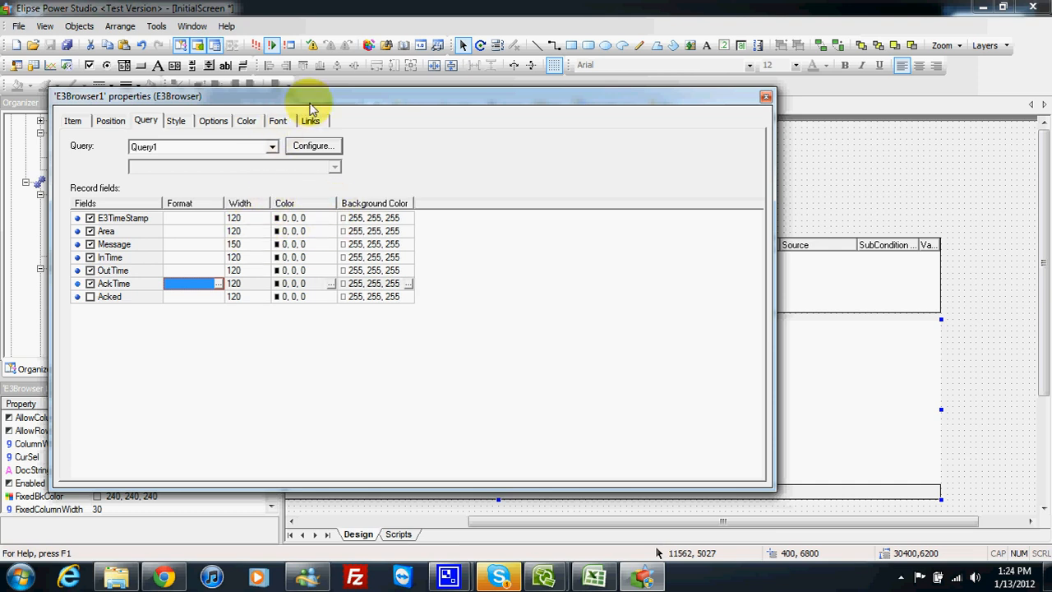
pyautogui.moveTo(313, 99); pyautogui.dragTo(304, 100)
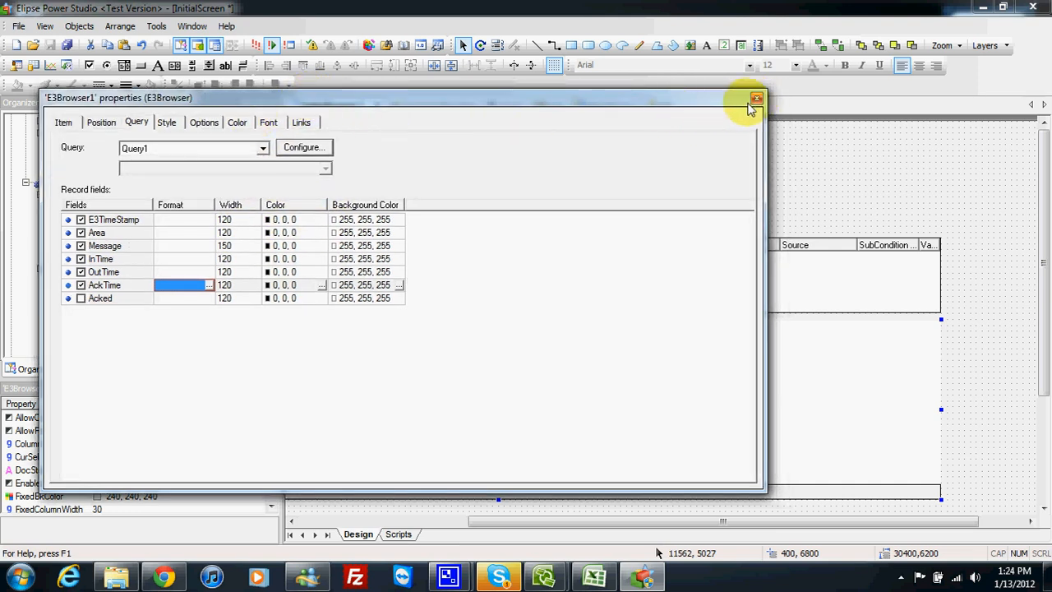
pyautogui.click(757, 101)
# Make the history table refresh every 1000 ms, then run the application in E3 Viewer.
pyautogui.moveTo(602, 518); pyautogui.dragTo(413, 512)
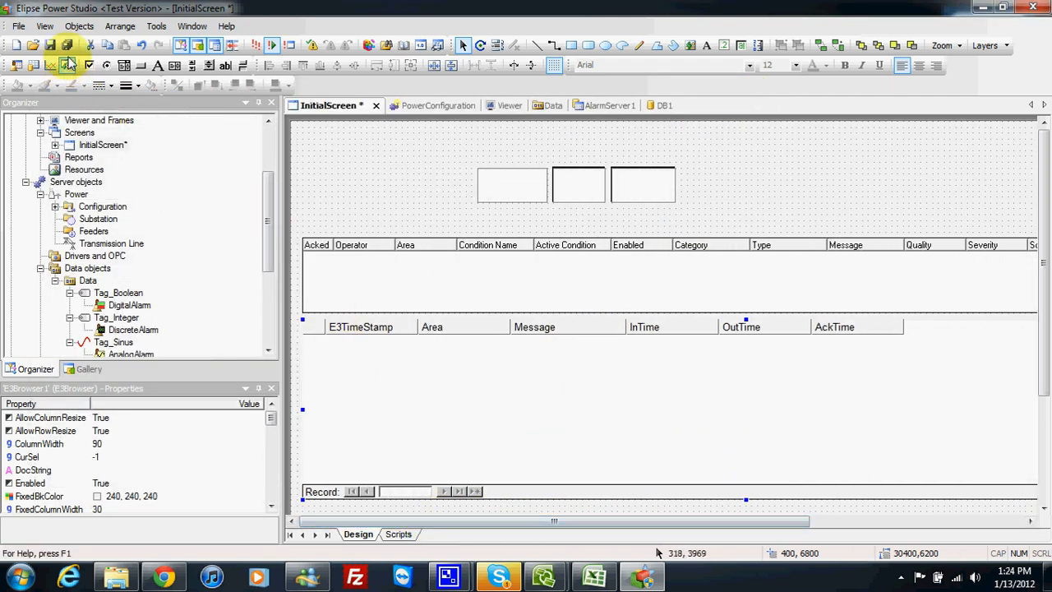
pyautogui.rightClick(434, 370)
pyautogui.click(521, 366)
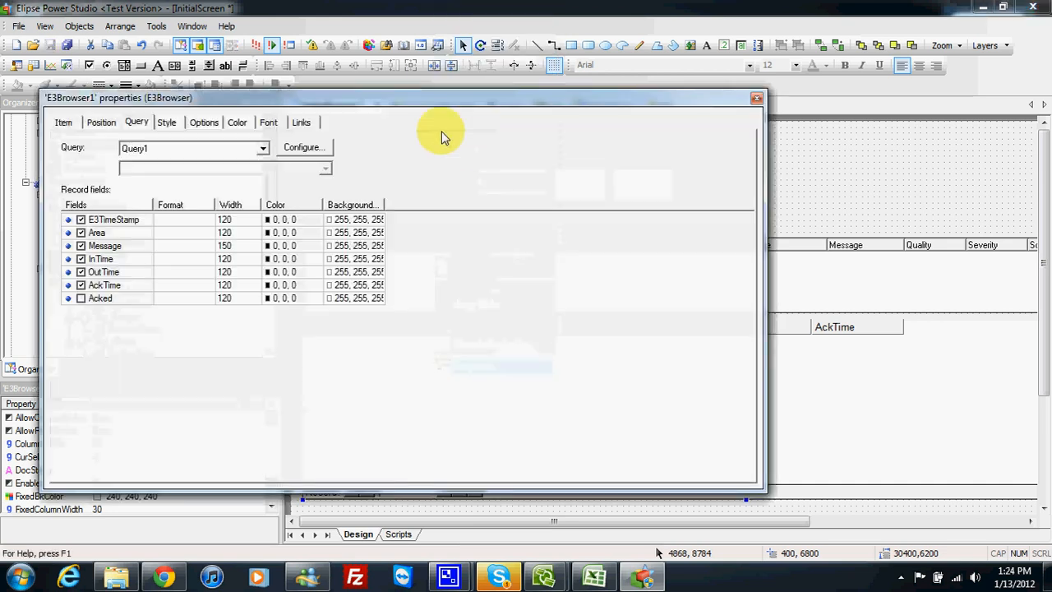
pyautogui.click(269, 122)
pyautogui.click(238, 123)
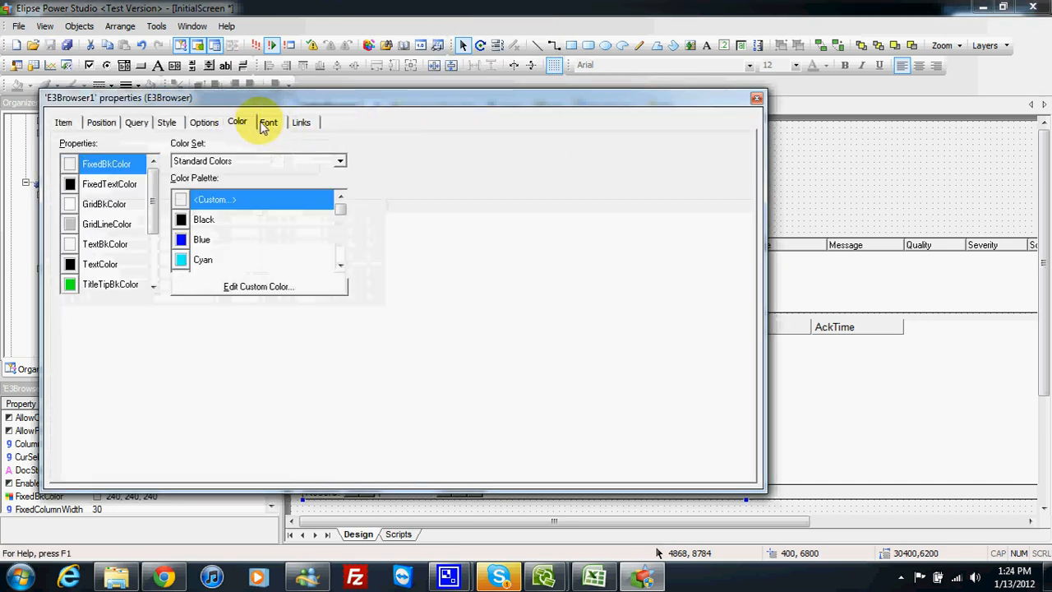
pyautogui.click(204, 123)
pyautogui.click(90, 177)
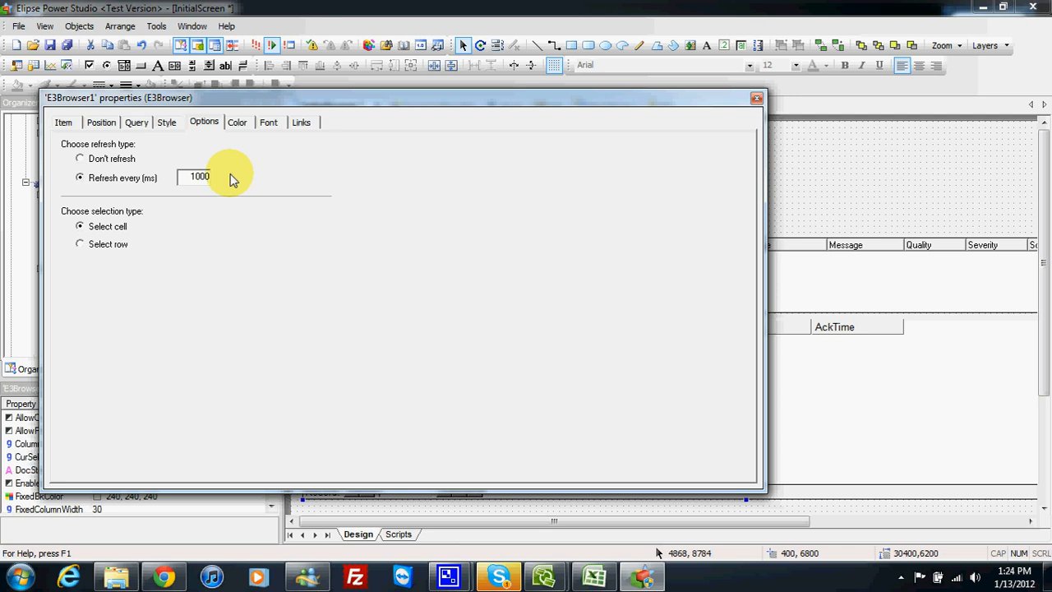
pyautogui.click(758, 99)
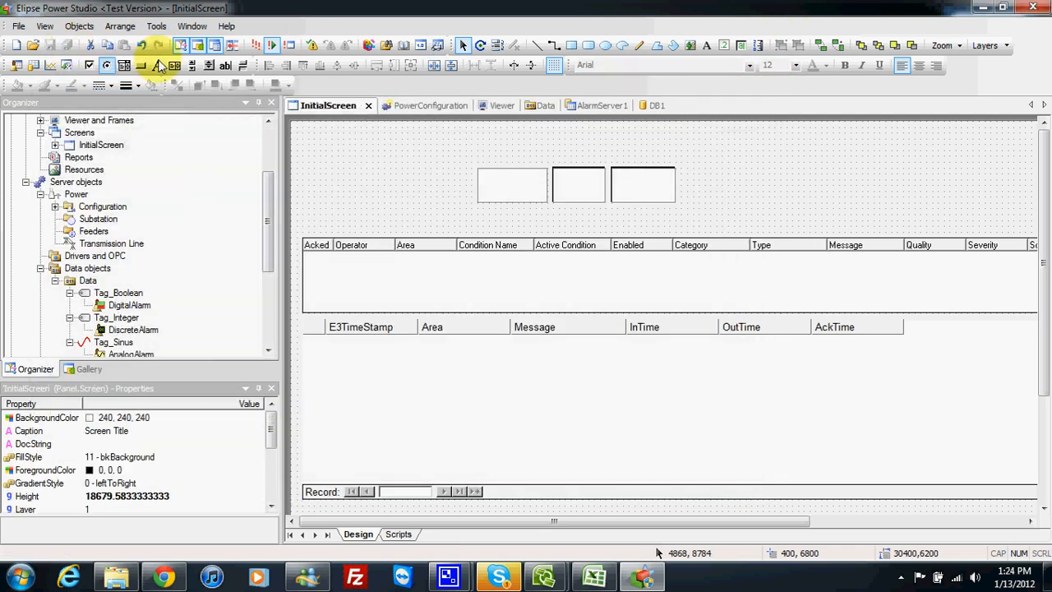
pyautogui.click(251, 59)
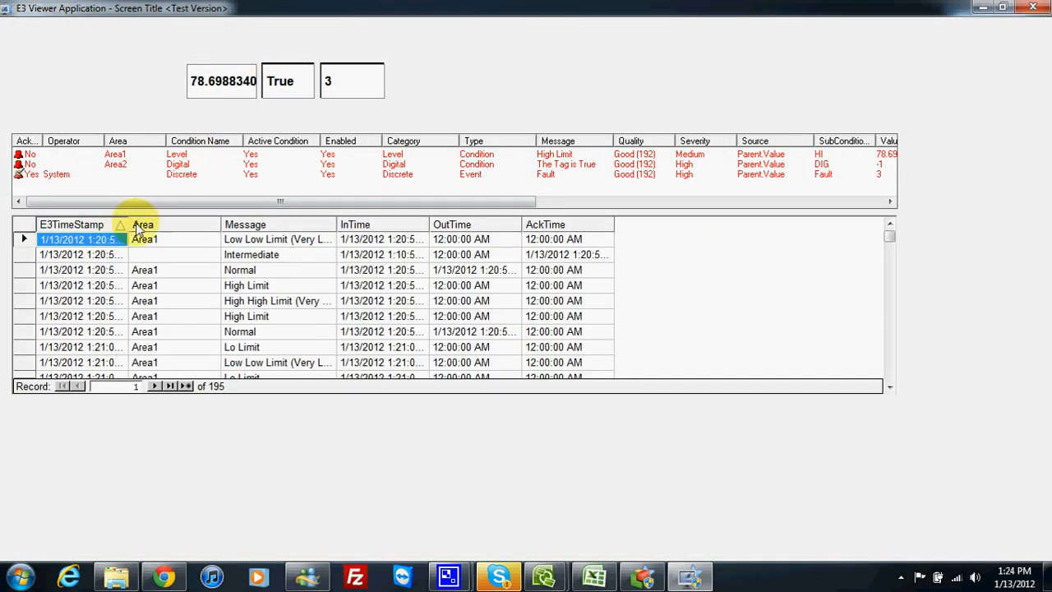
# Widen the E3TimeStamp column in the running history grid, then close E3 Viewer.
pyautogui.moveTo(129, 227); pyautogui.dragTo(182, 227)
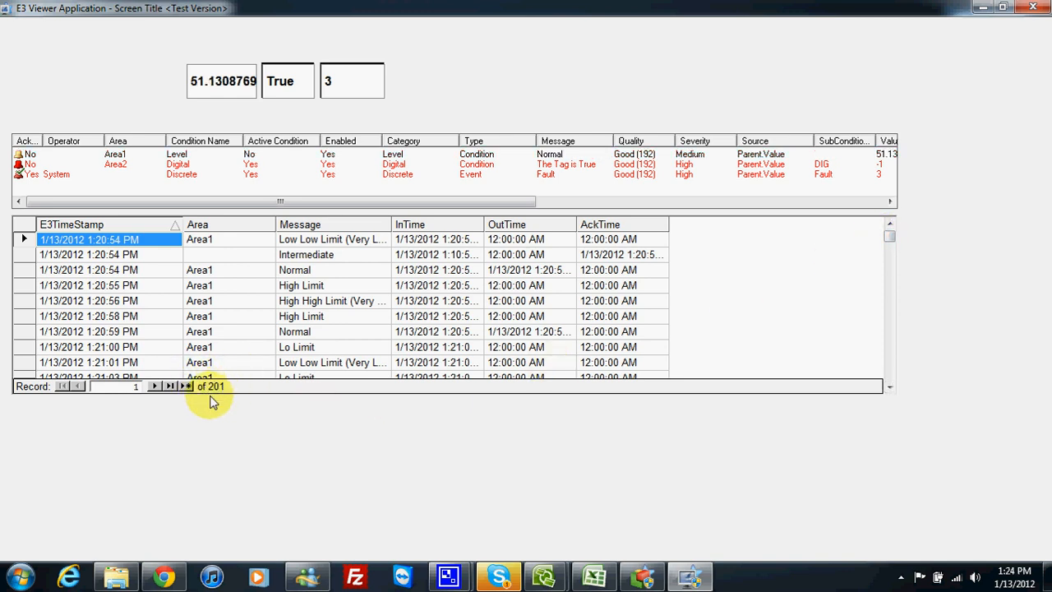
pyautogui.moveTo(892, 237)
pyautogui.mouseDown()
pyautogui.moveTo(893, 371)
pyautogui.moveTo(902, 238)
pyautogui.mouseUp()
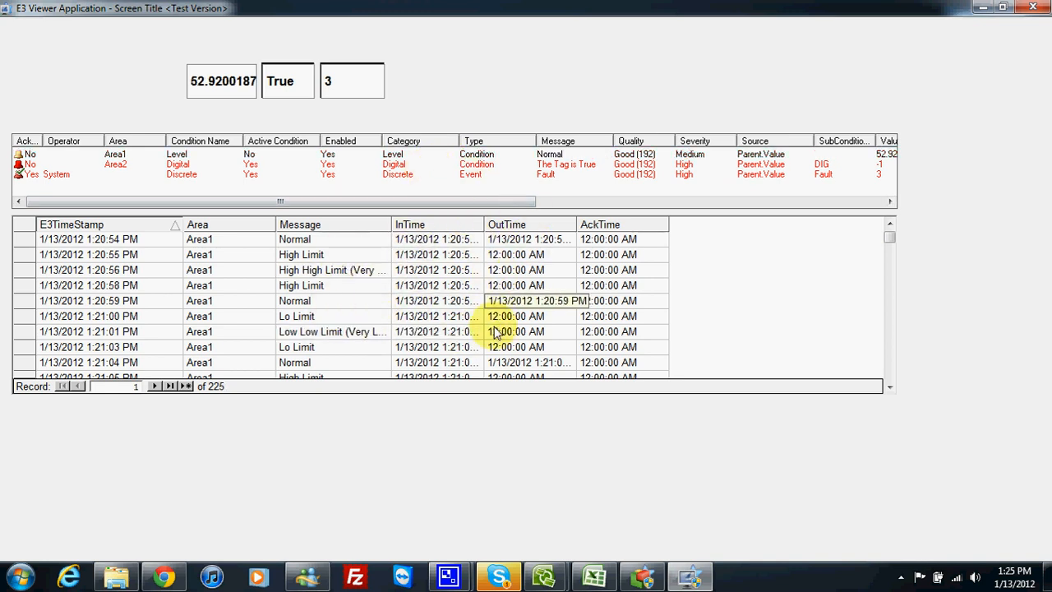
pyautogui.click(1039, 9)
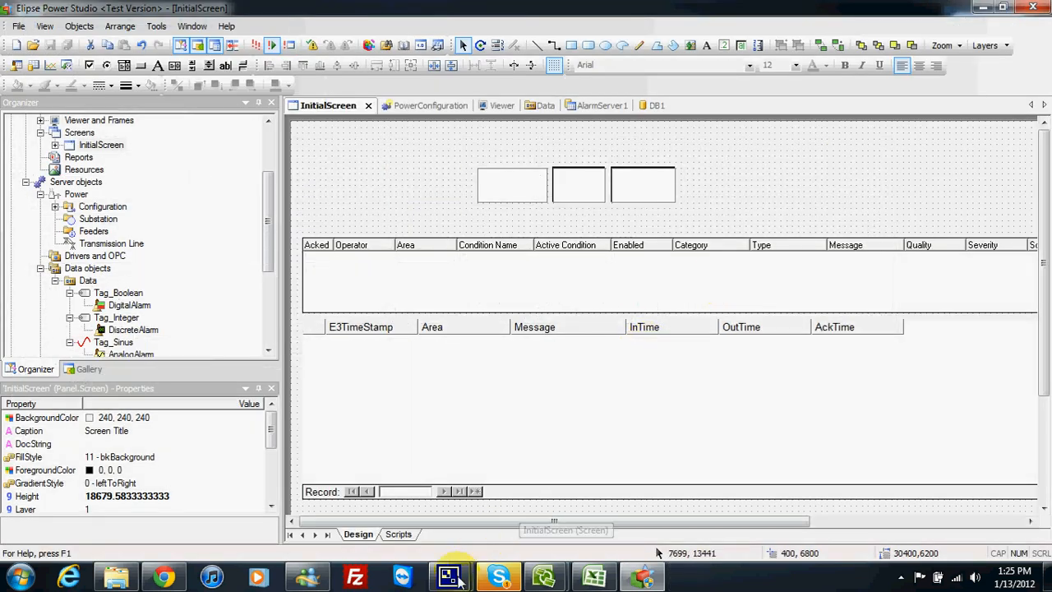